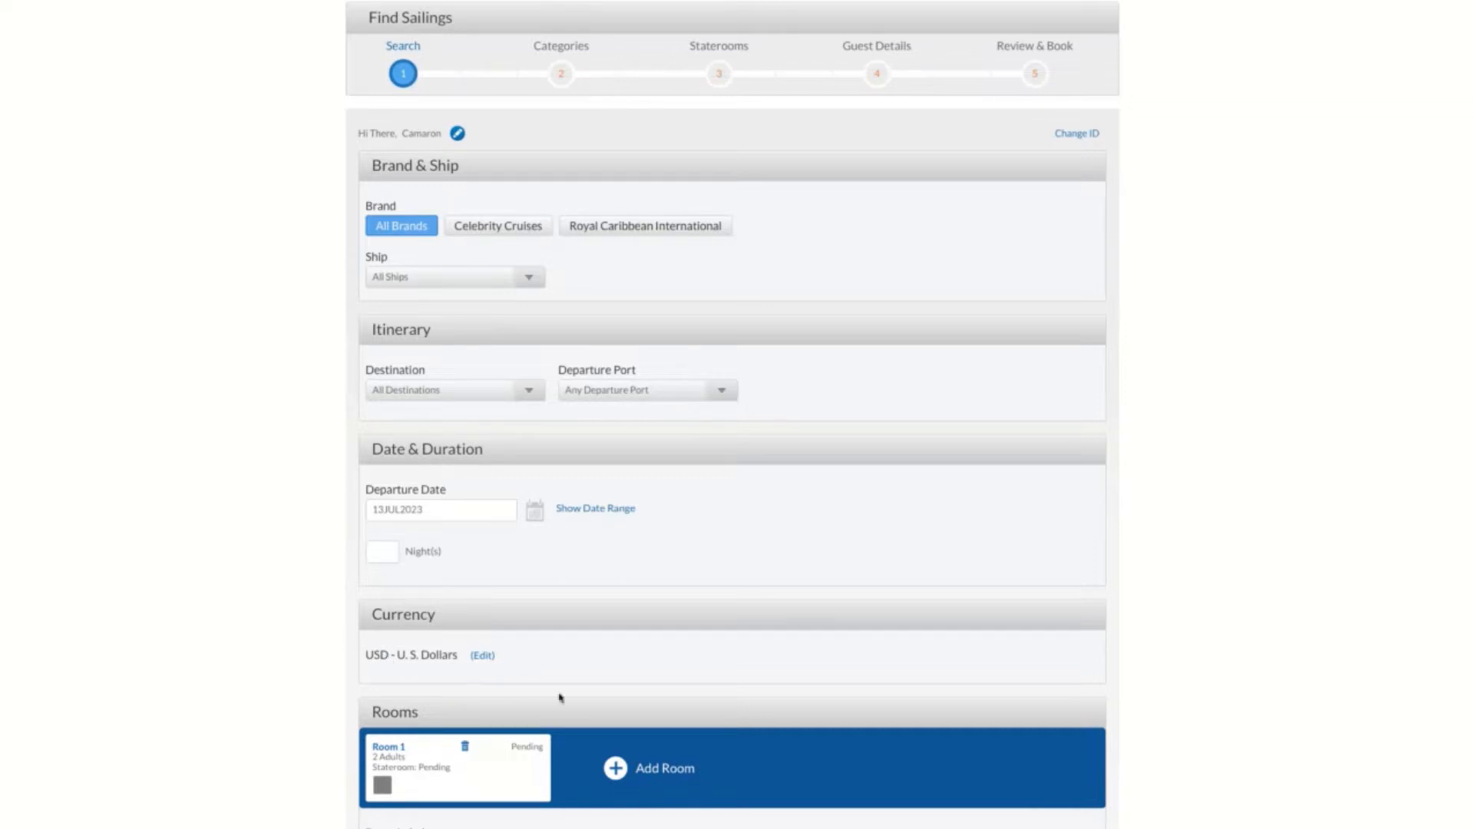
Show the children field for Room 1 and apply the Age 55+ and Fire Department or EMT promotional qualifiers
scroll(287, 648, "down", 6)
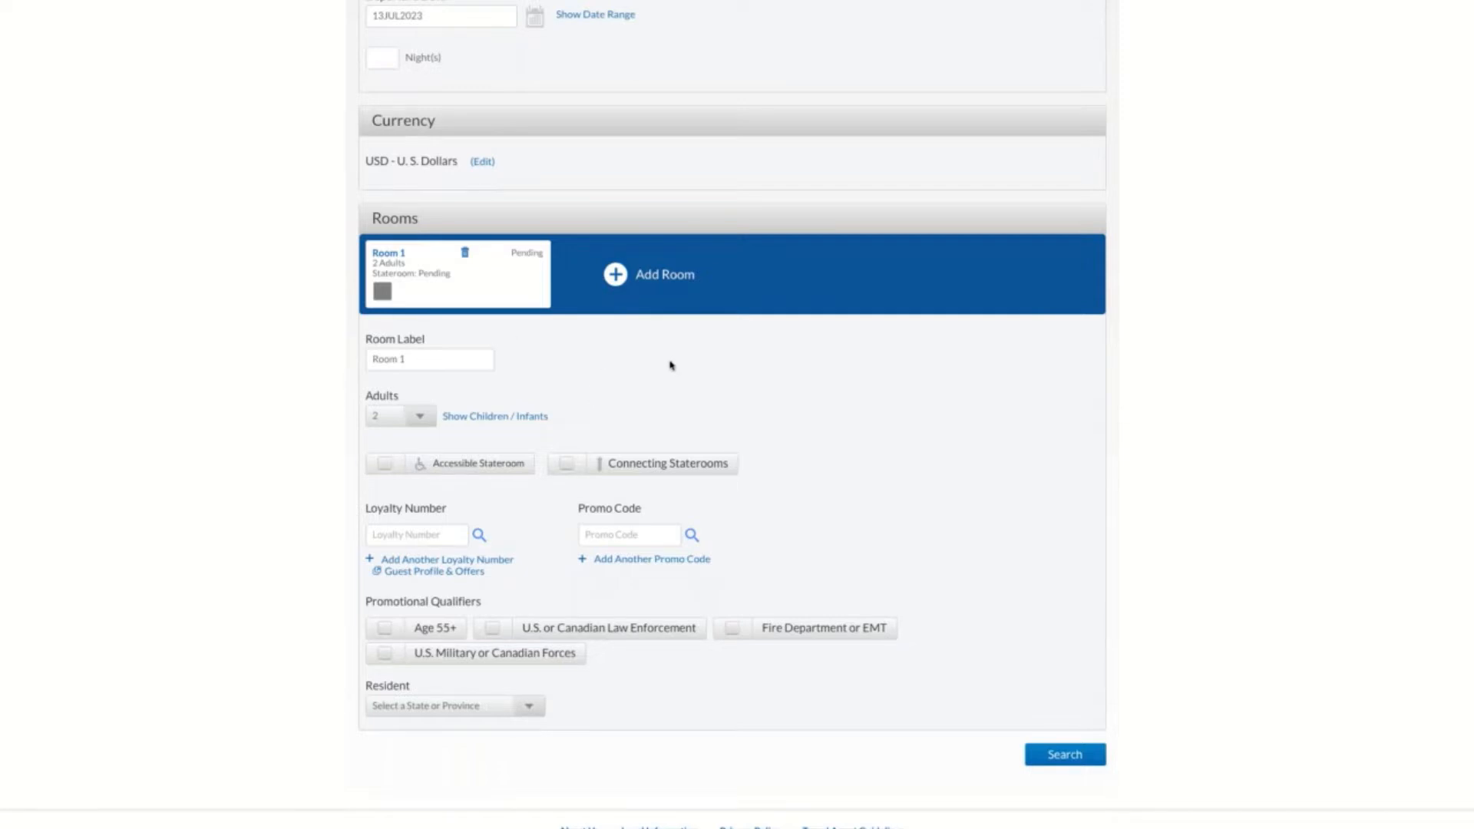
left_click(420, 419)
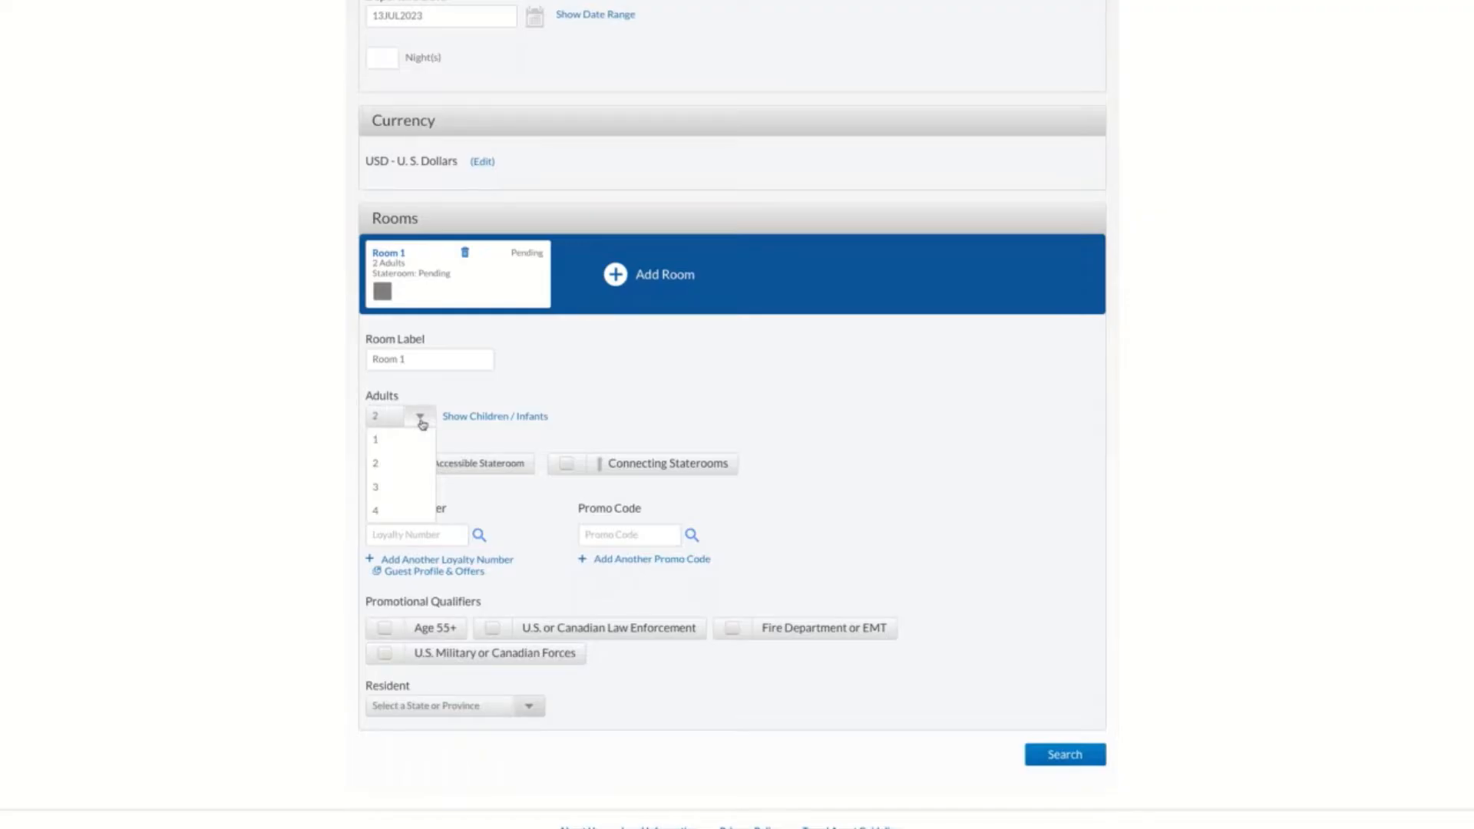
left_click(521, 418)
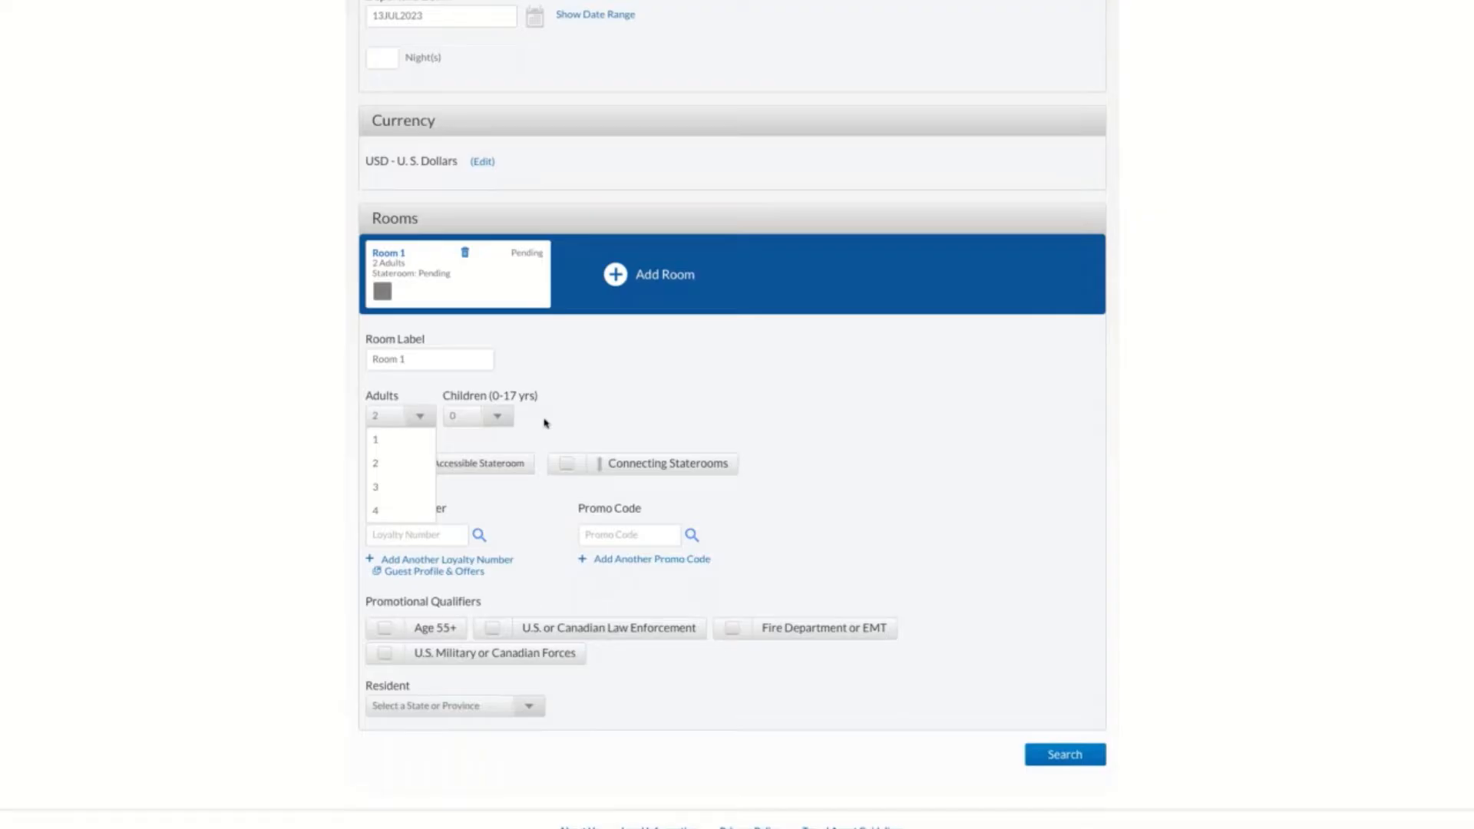
left_click(478, 427)
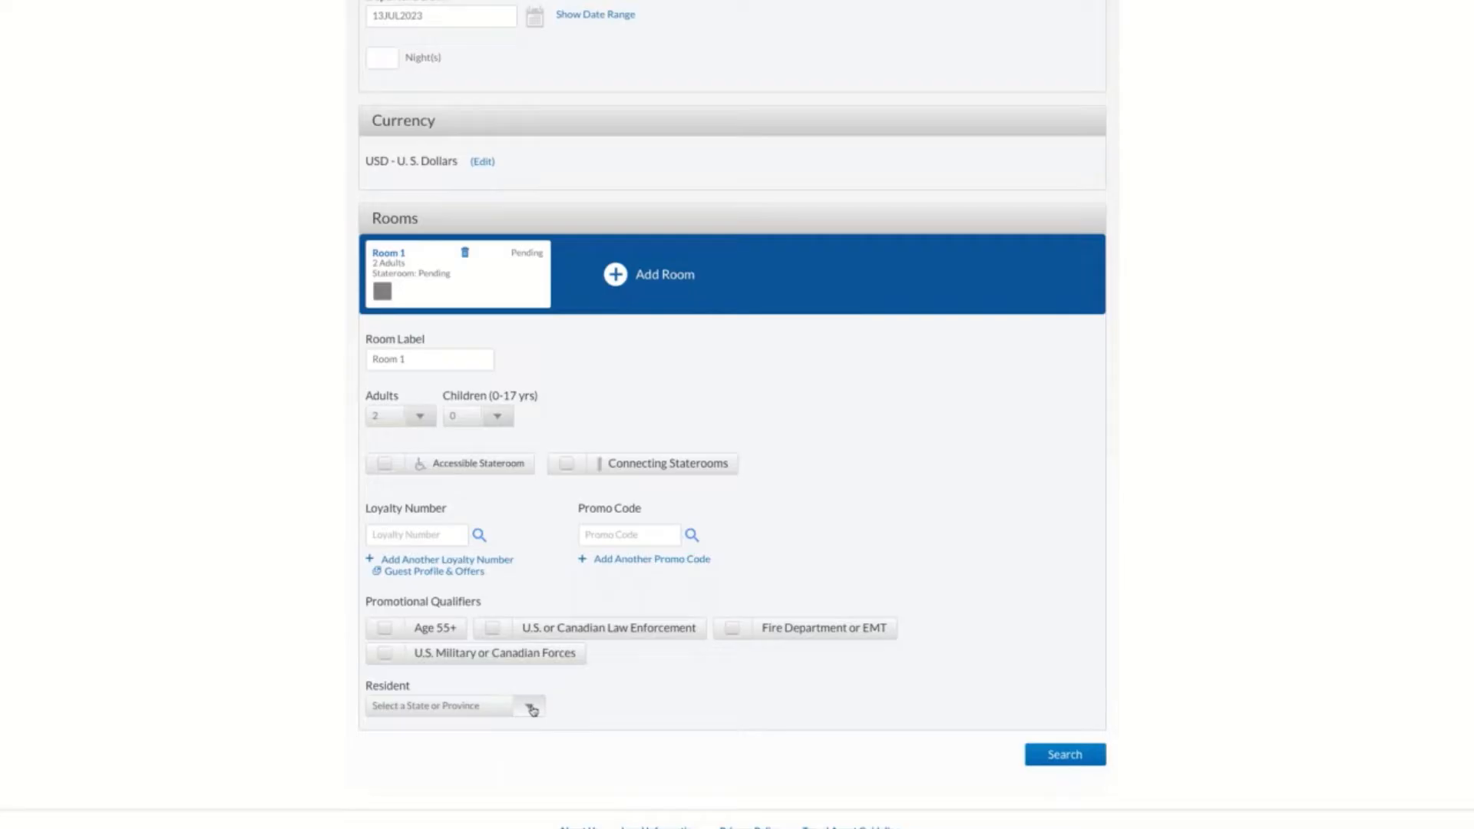
left_click(734, 631)
left_click(388, 628)
Set the departure date to 13JUL2024 and search for sailings
scroll(359, 443, "up", 1)
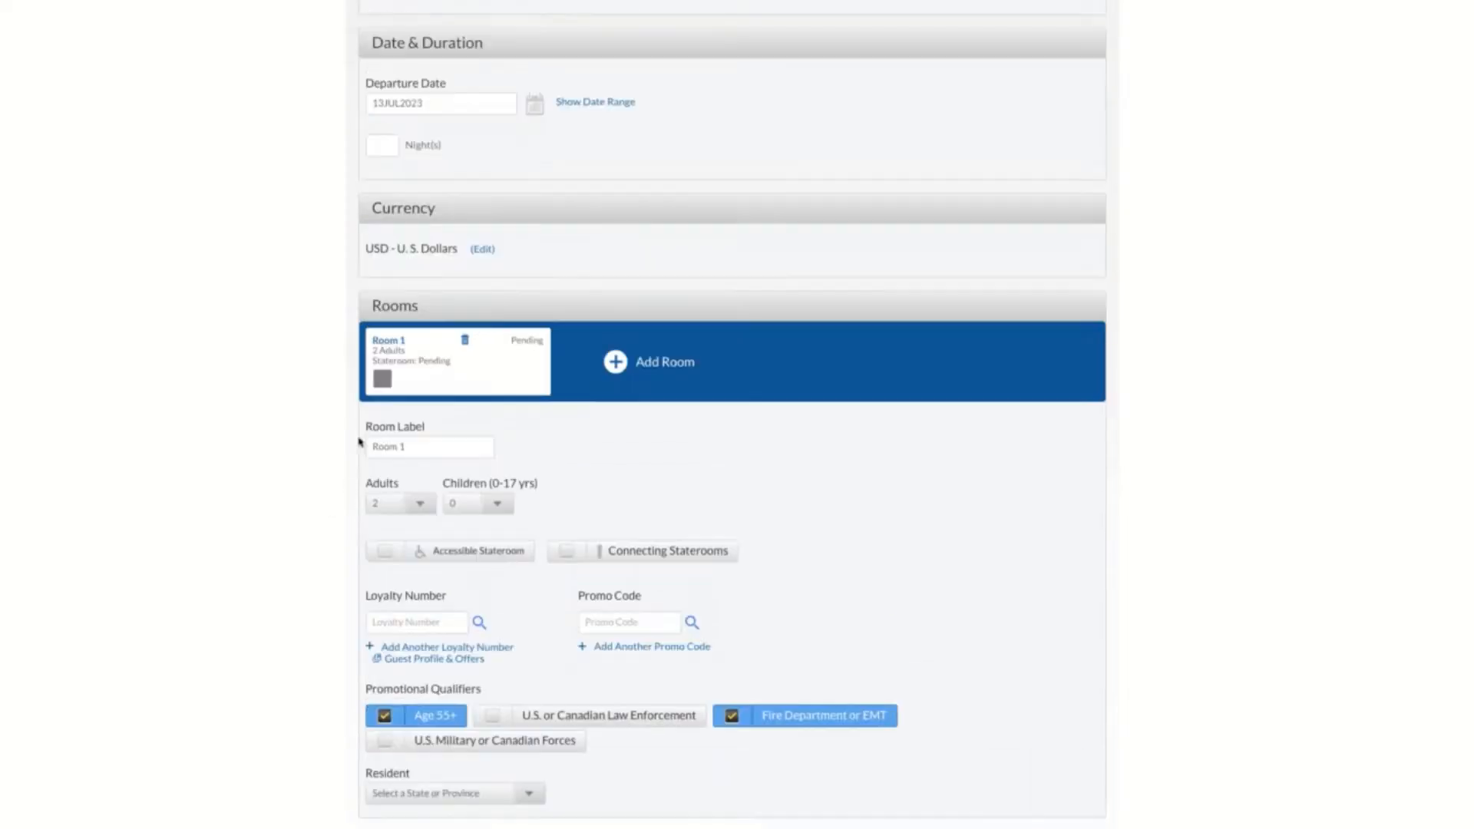
scroll(359, 443, "up", 1)
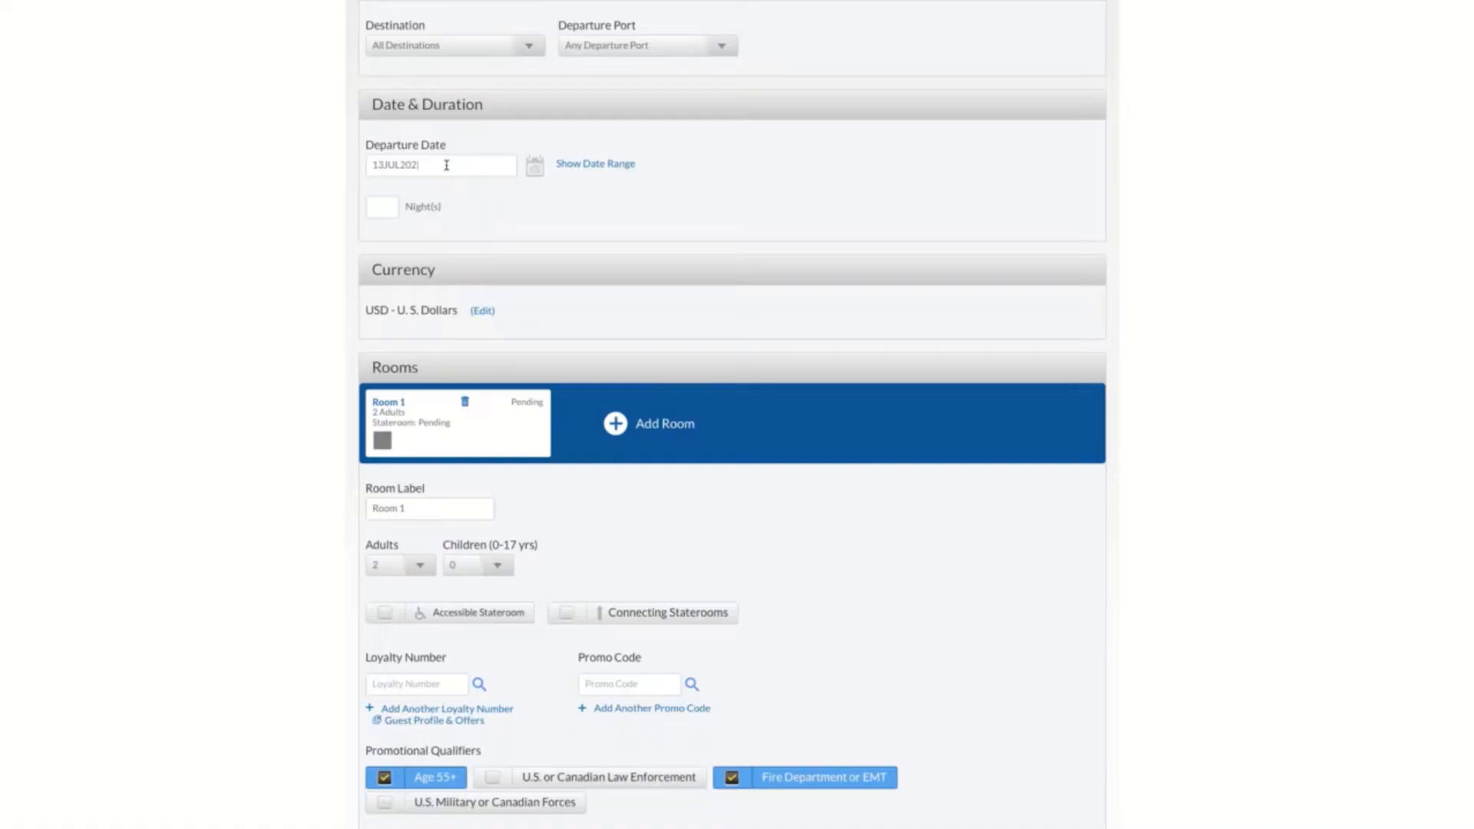
scroll(944, 542, "down", 2)
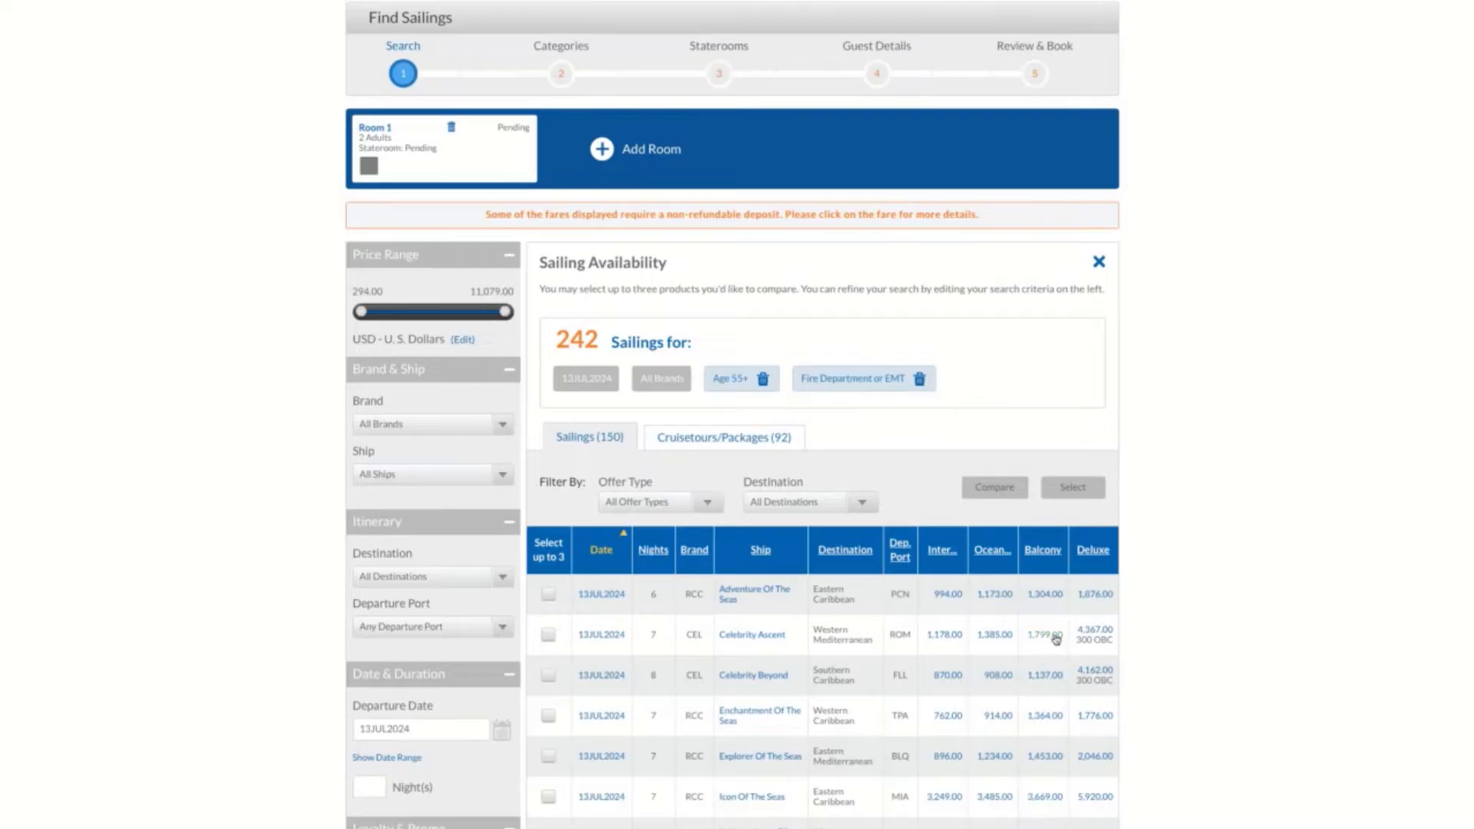
View the product details and itinerary of the 13JUL2024 Adventure Of The Seas sailing, and close them
scroll(1056, 638, "down", 2)
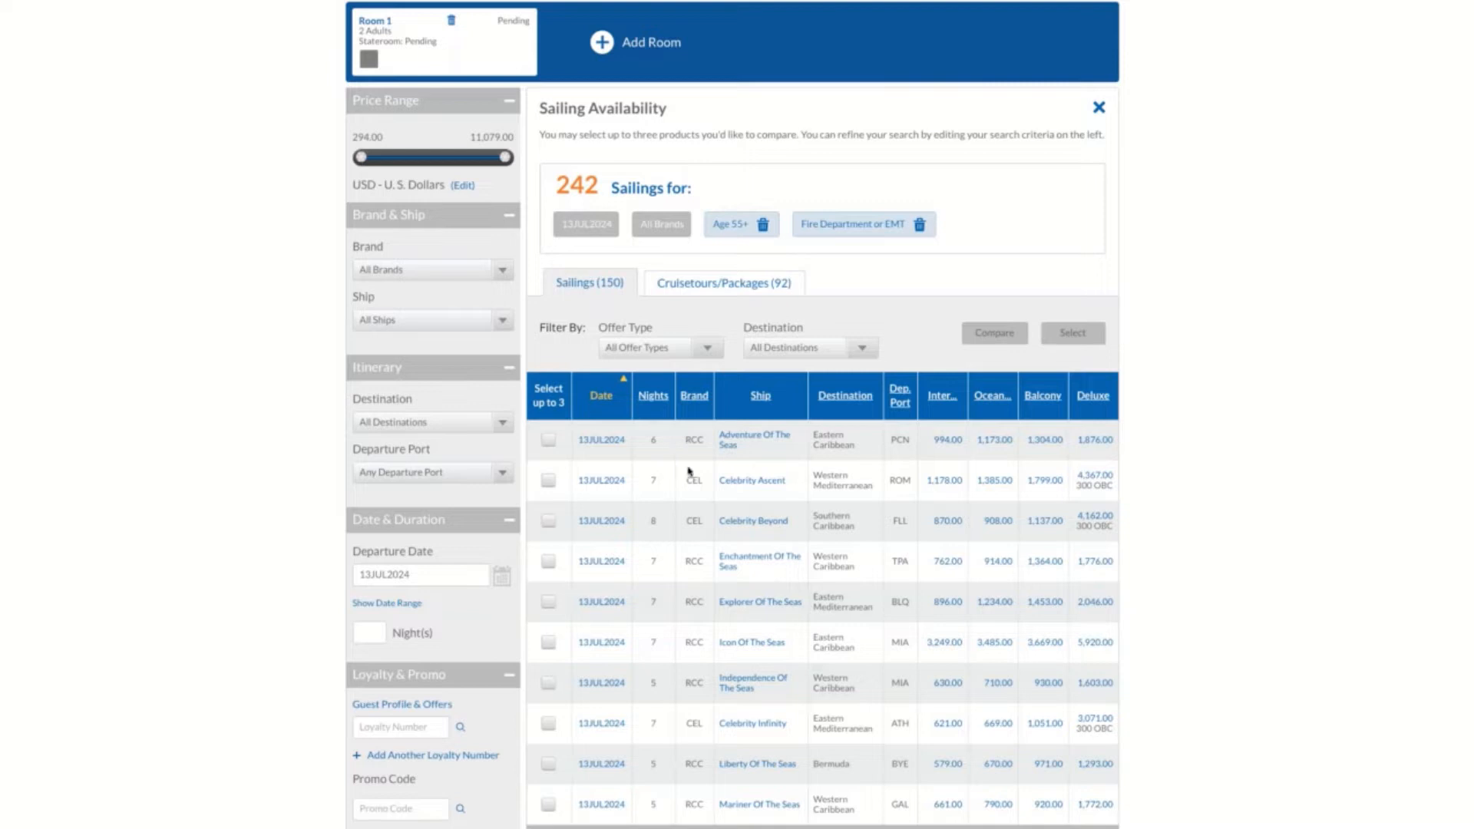
left_click(606, 443)
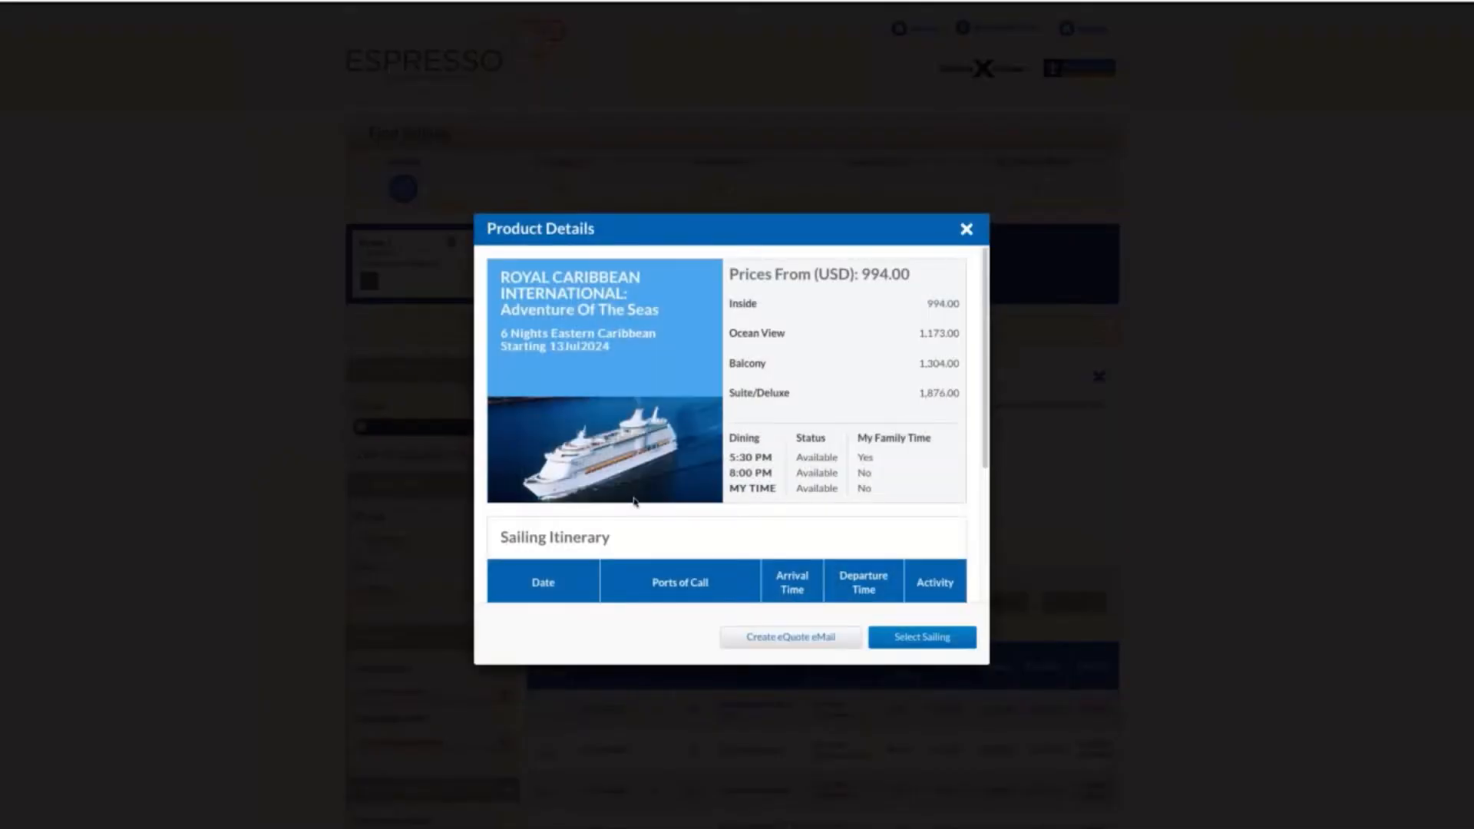
scroll(631, 537, "down", 1)
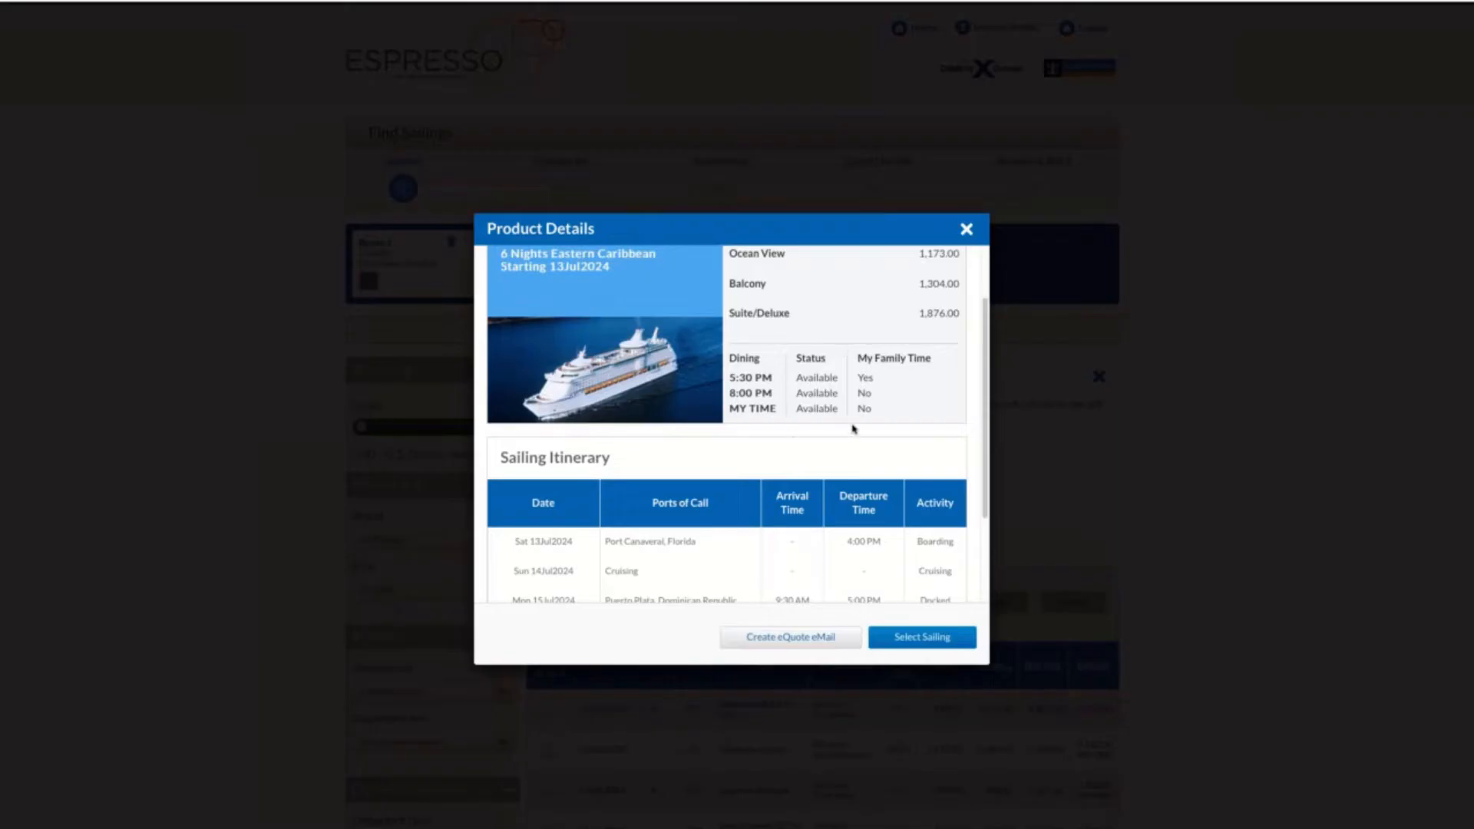
scroll(712, 489, "down", 2)
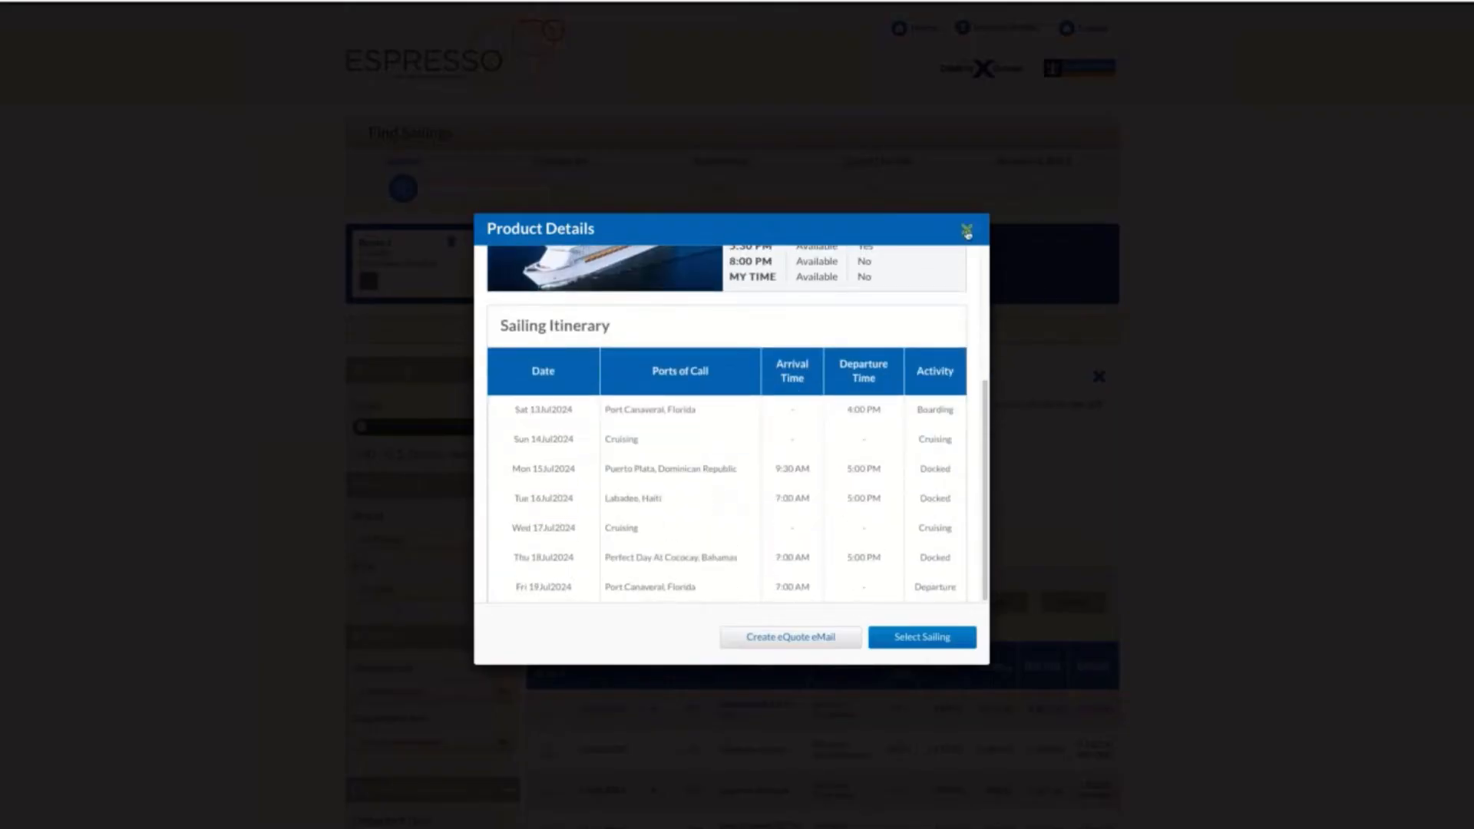
left_click(966, 229)
Review the ship facts, highlights, dining and entertainment information for Adventure Of The Seas
left_click(779, 704)
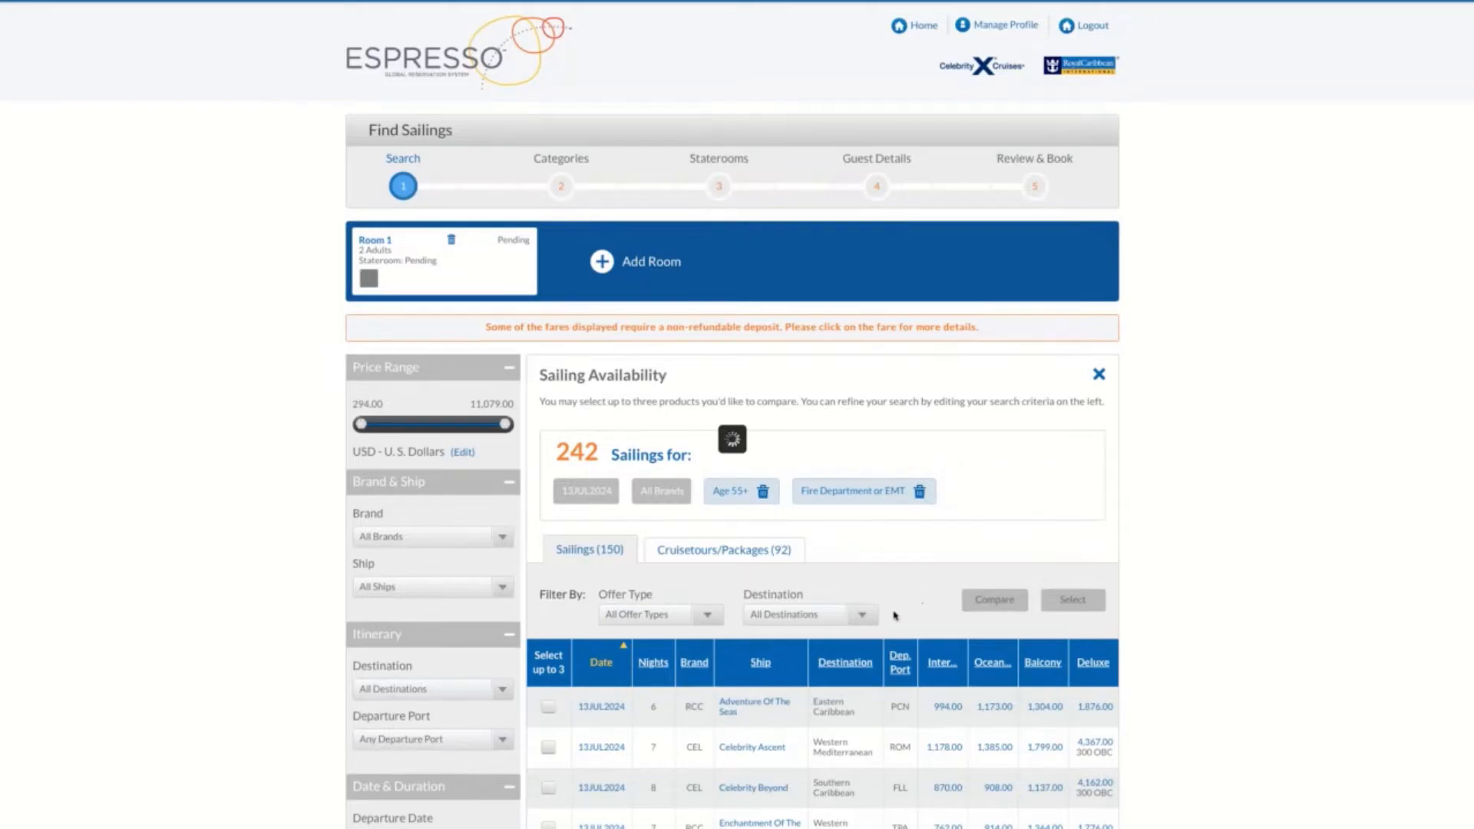
scroll(730, 552, "down", 3)
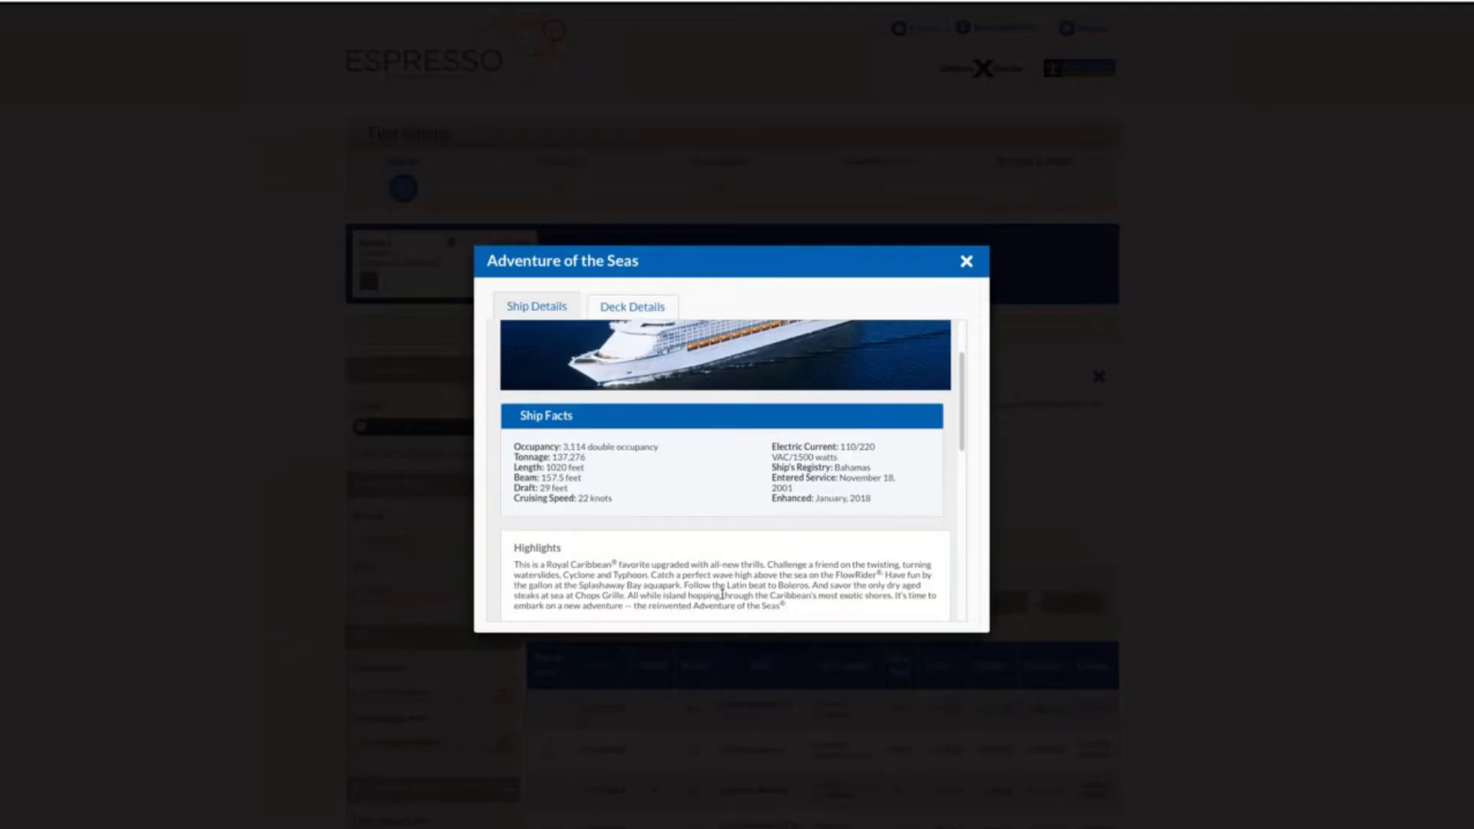
scroll(723, 593, "down", 10)
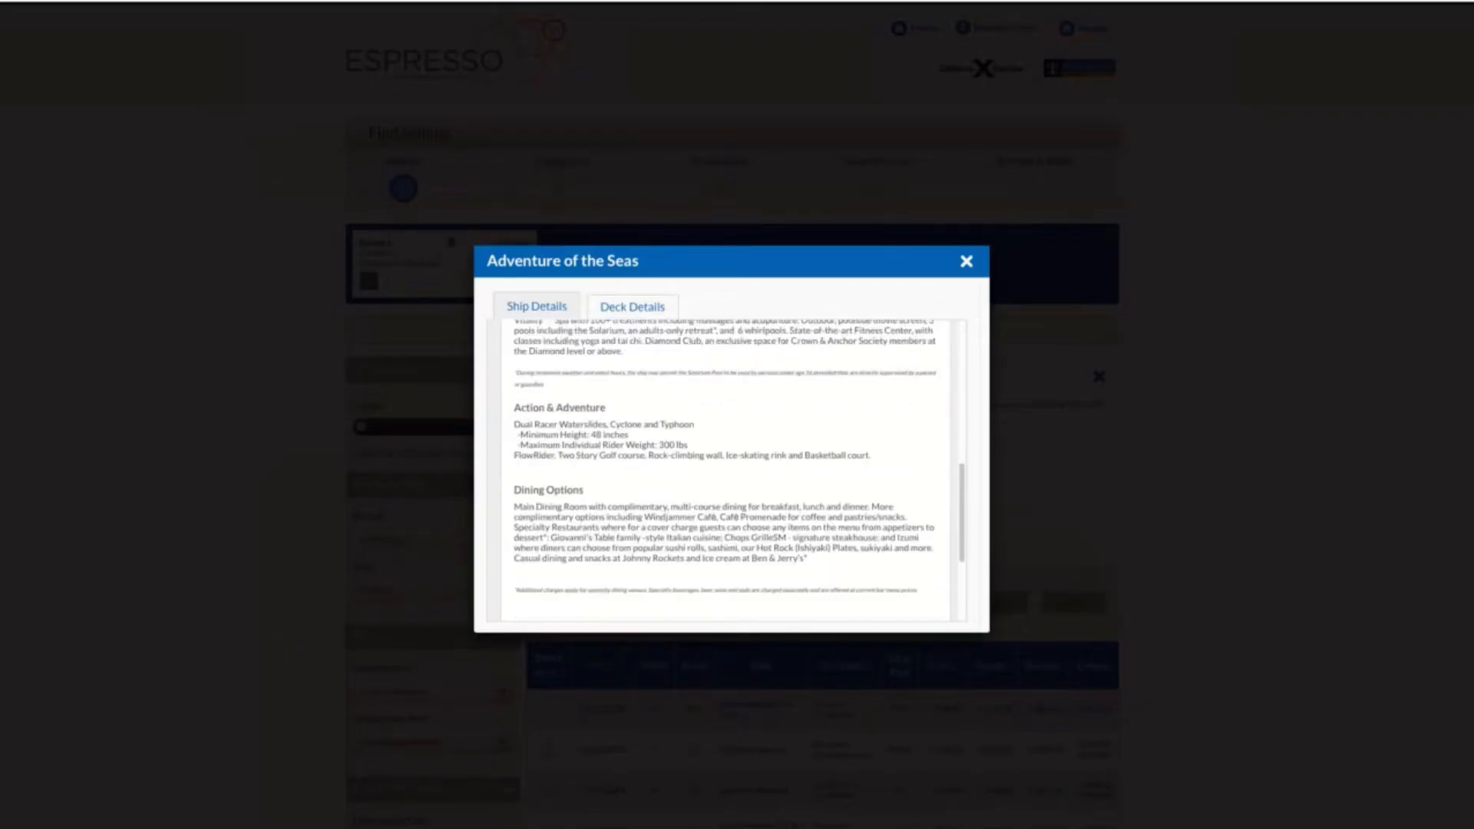
scroll(725, 470, "down", 5)
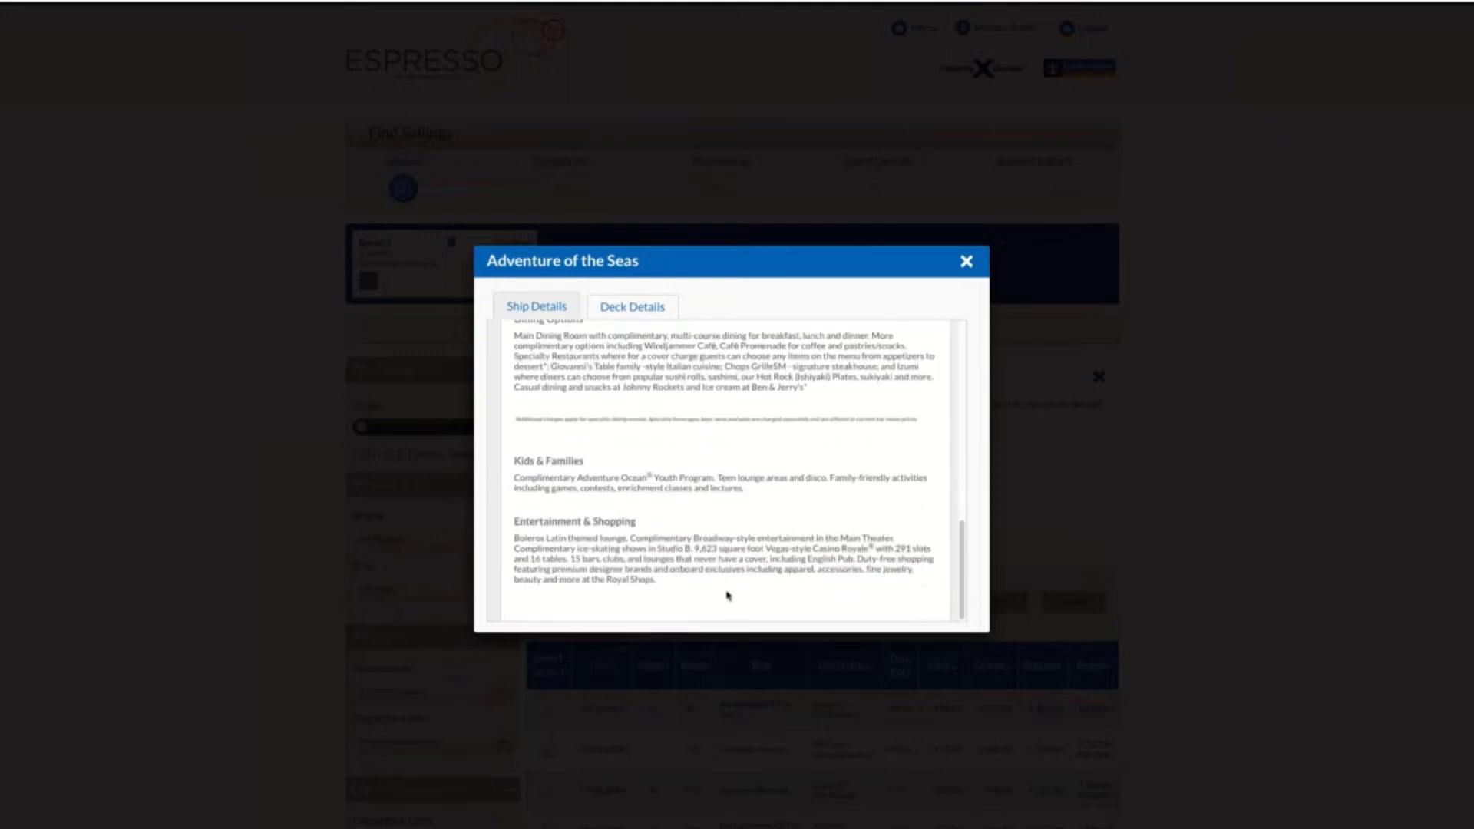
Look through the Deck Two plan in the ship's deck details and close the ship information
left_click(642, 306)
scroll(758, 528, "down", 2)
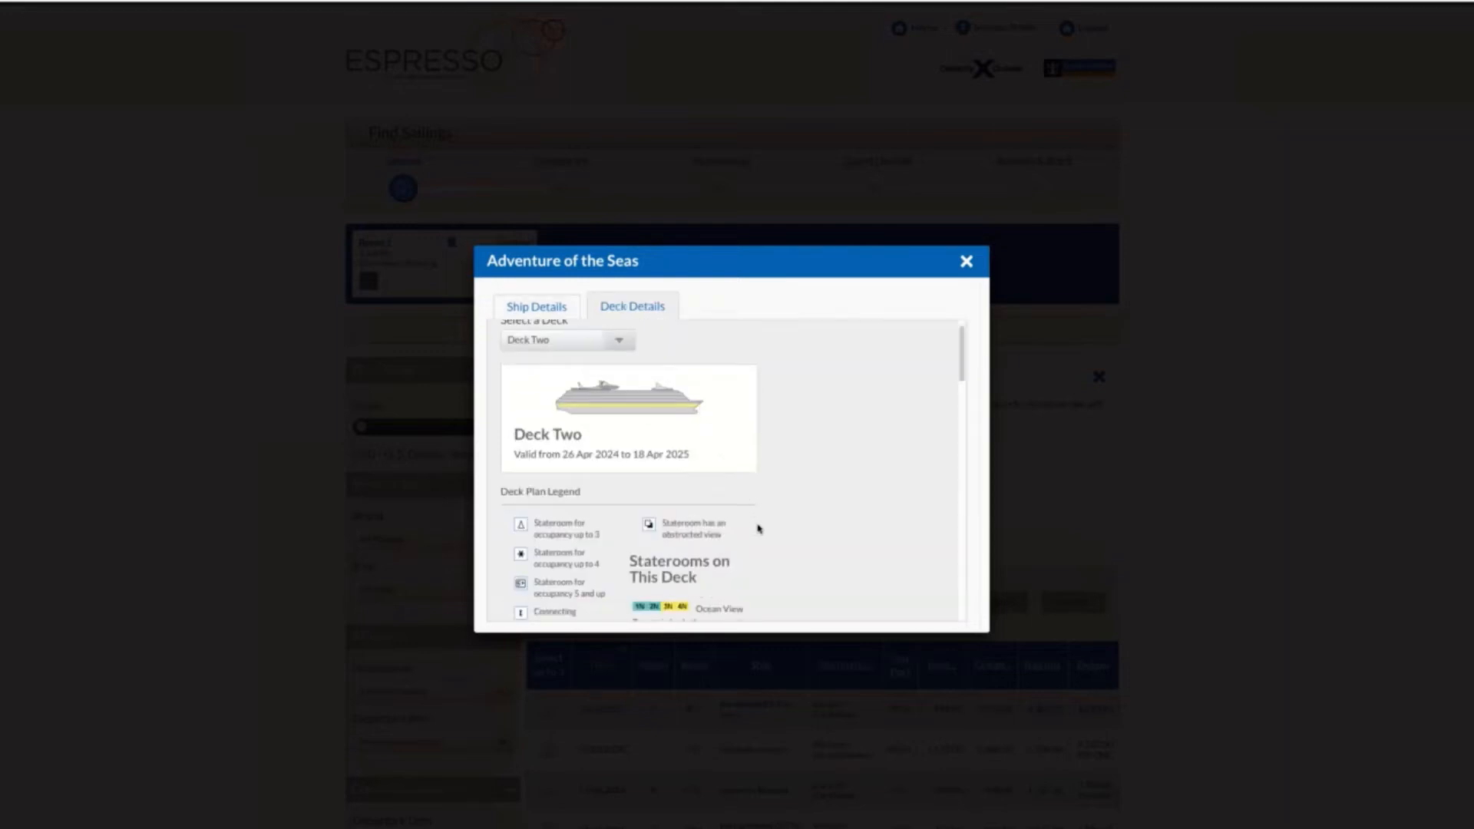
scroll(757, 528, "down", 15)
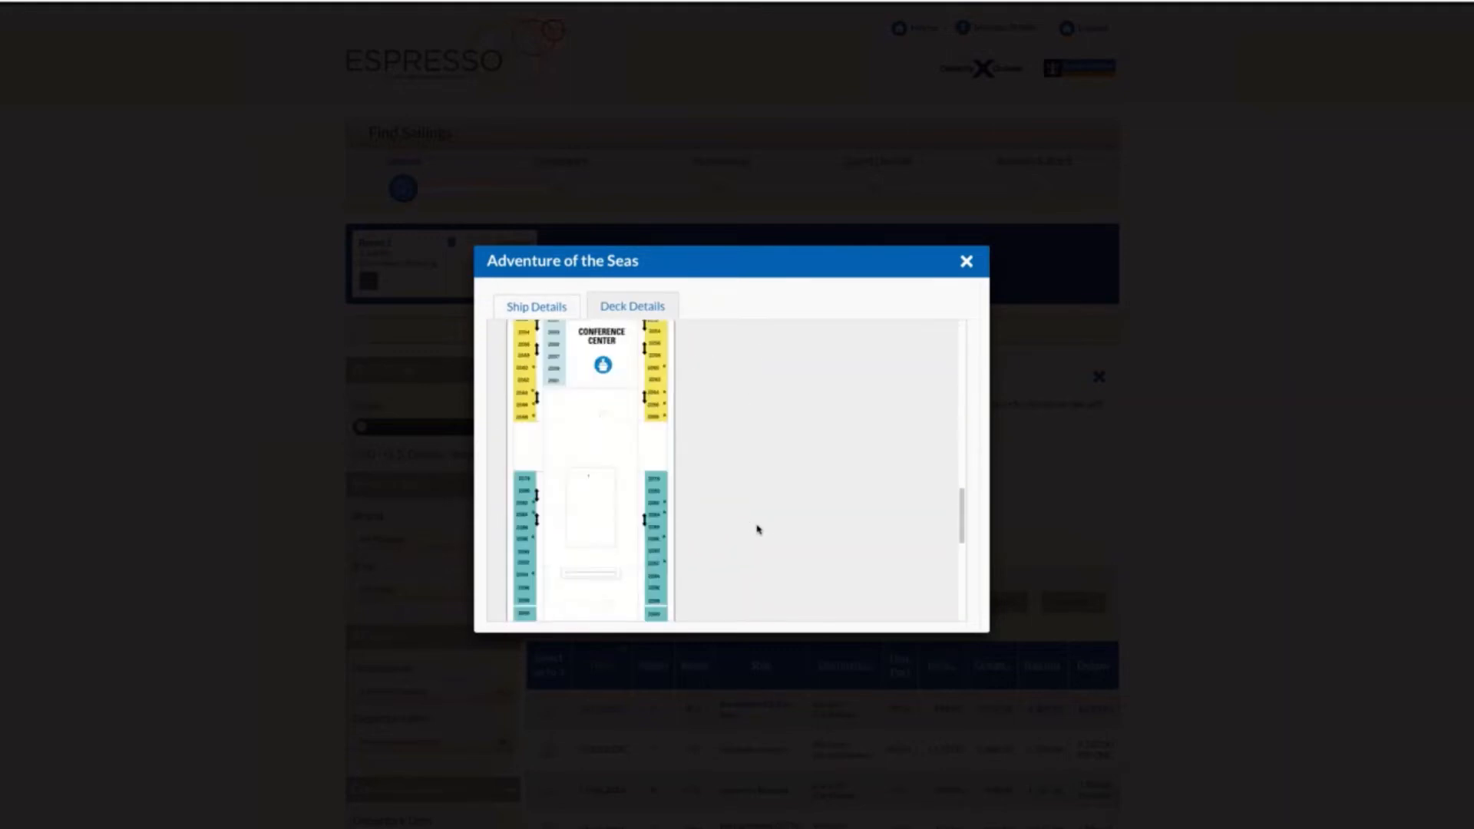
scroll(756, 528, "down", 5)
left_click(966, 261)
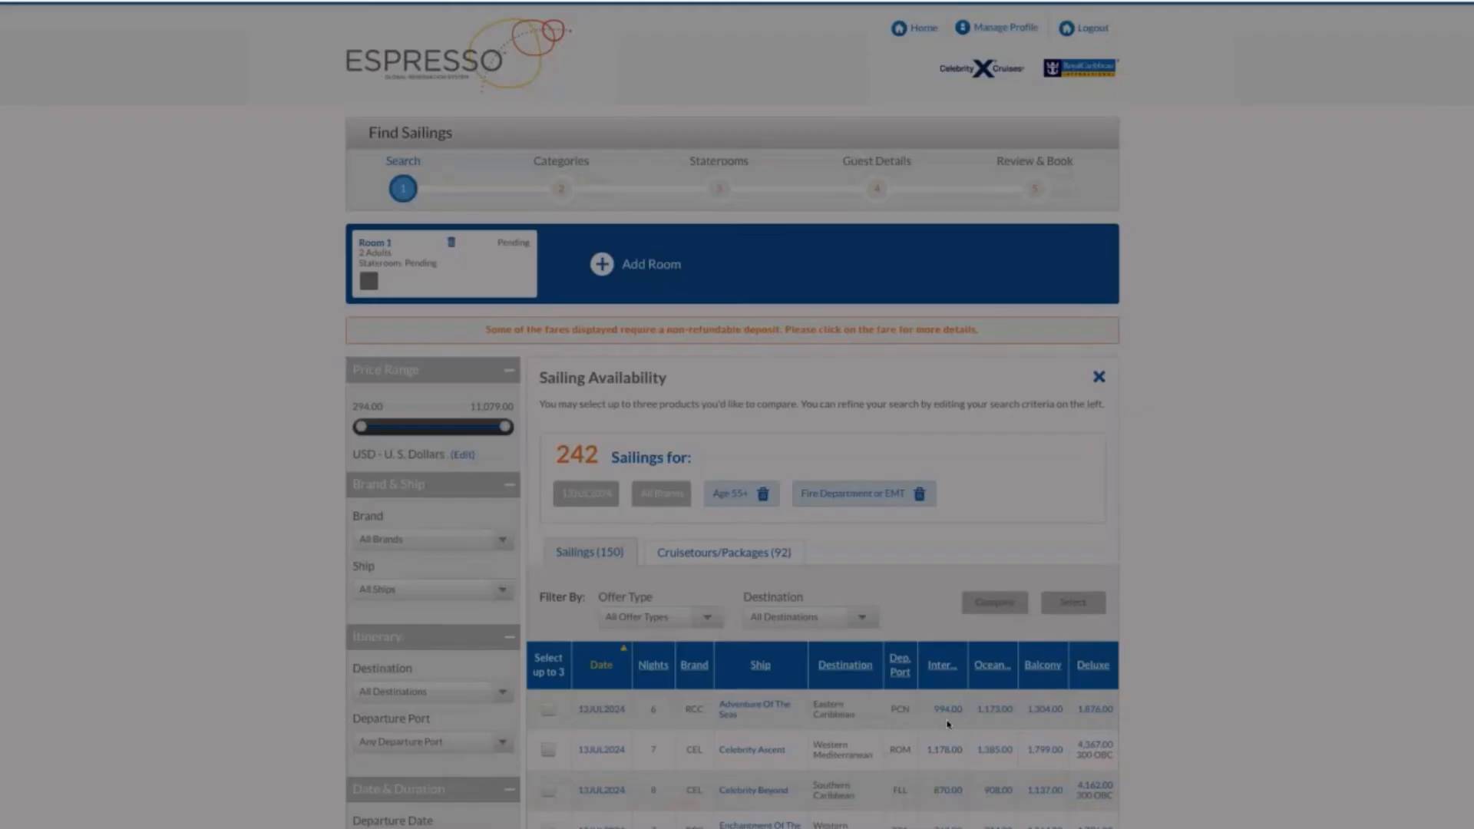
Check the interior category prices for the Adventure Of The Seas sailing, and close the price list
scroll(948, 724, "down", 2)
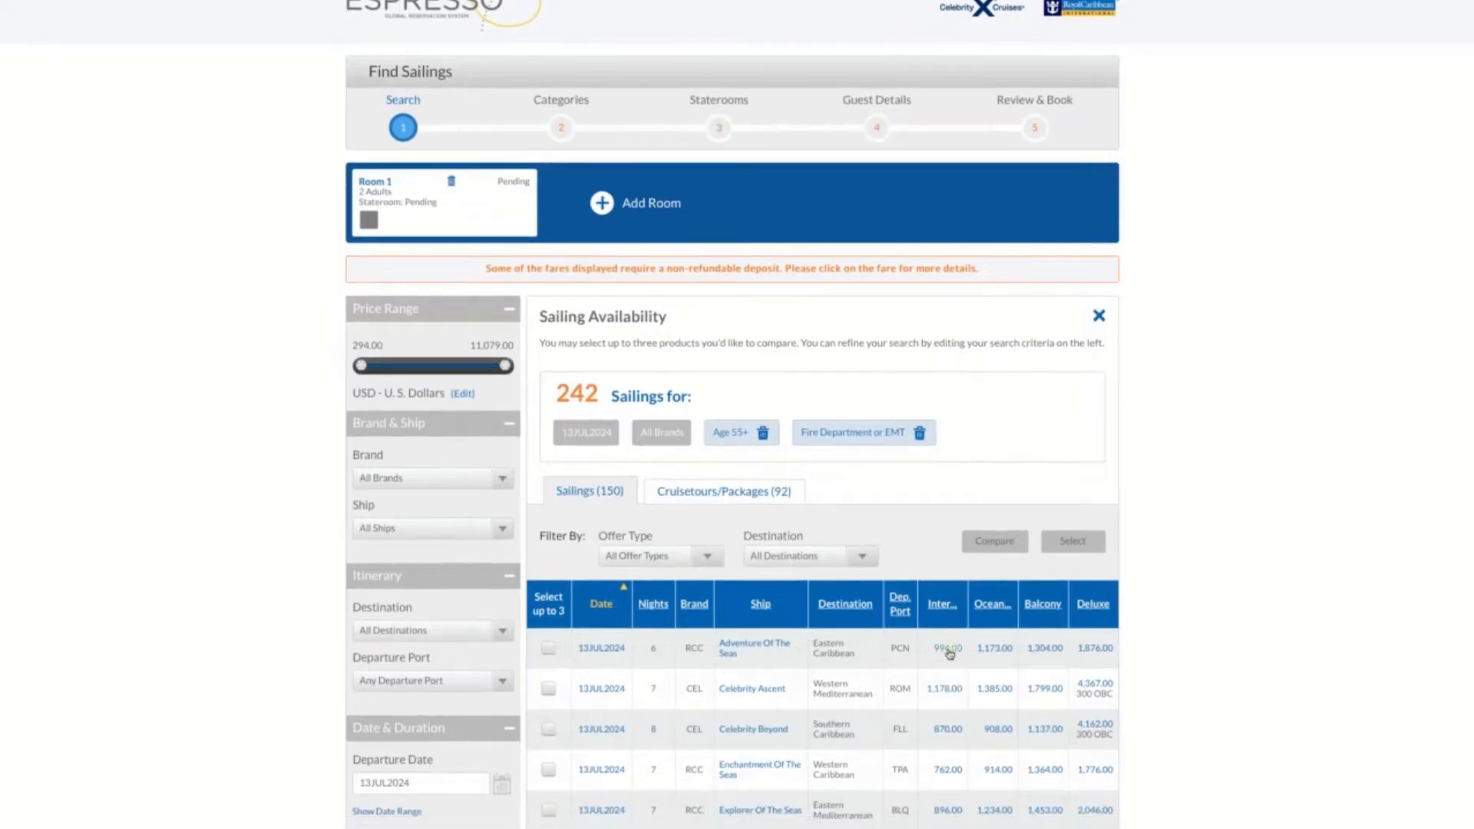
left_click(949, 650)
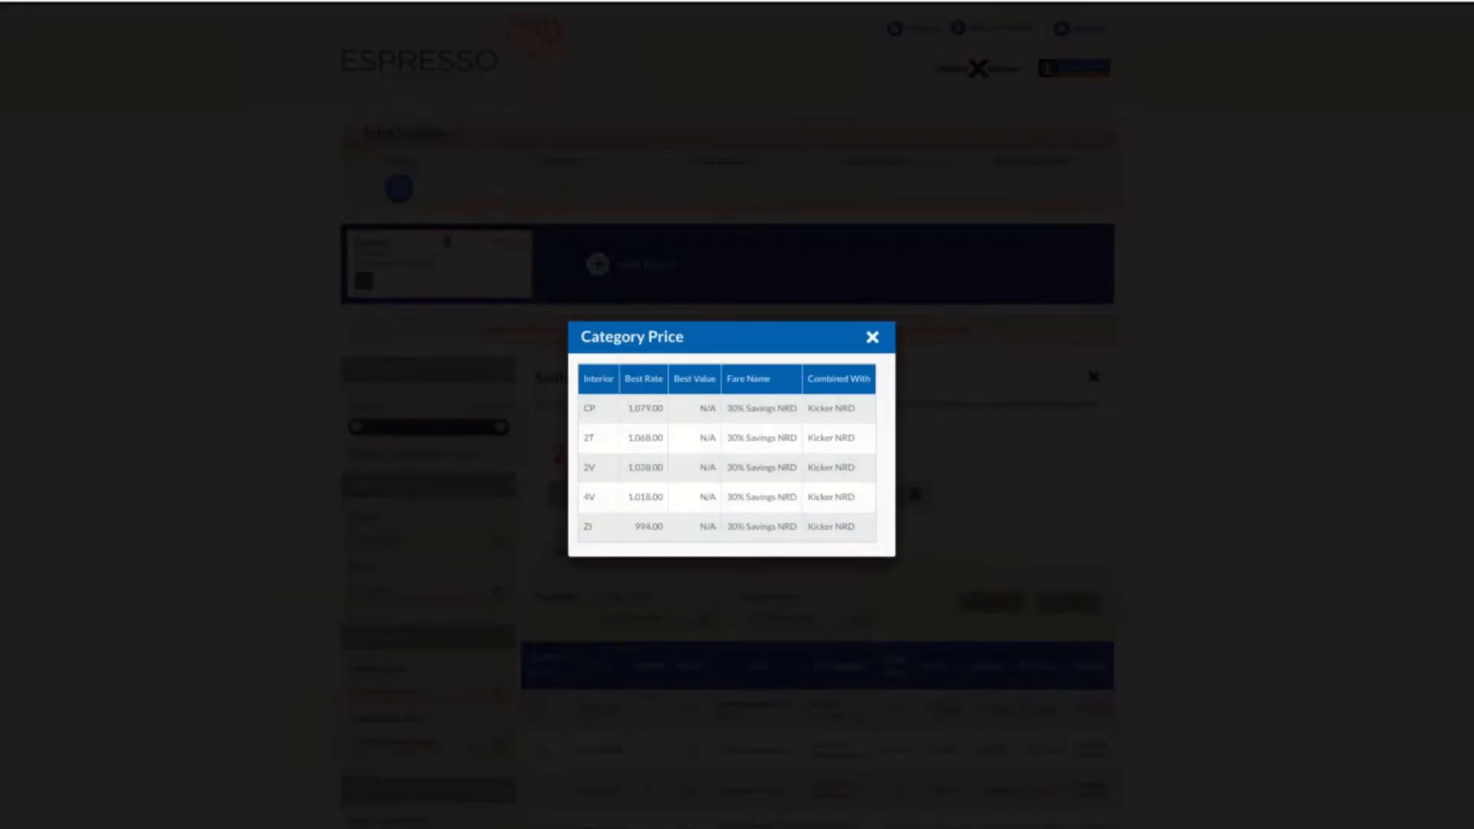
left_click(872, 336)
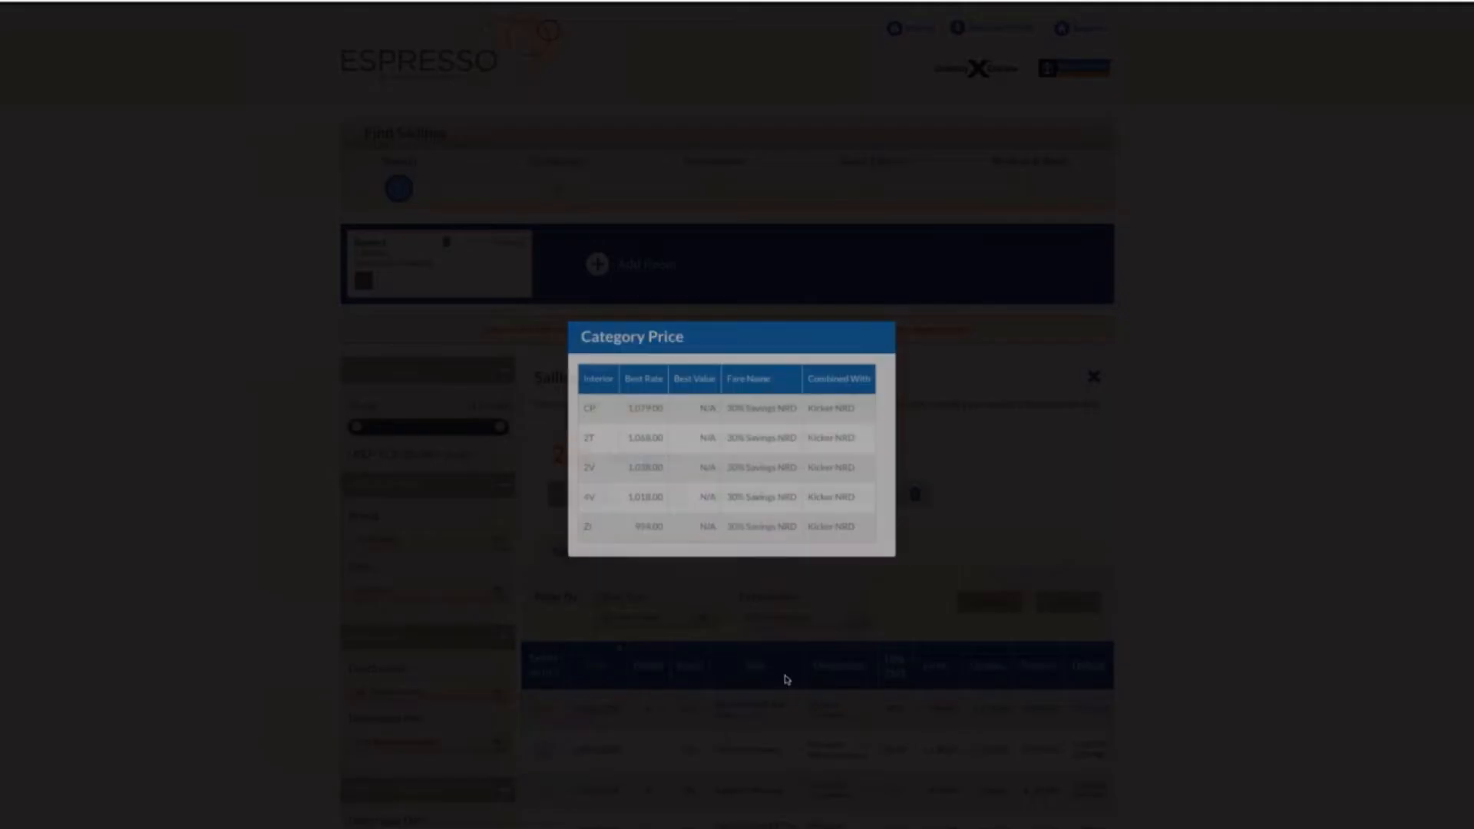
Compare the 13JUL2024 sailings of Adventure Of The Seas, Celebrity Ascent and Celebrity Beyond
scroll(816, 691, "down", 3)
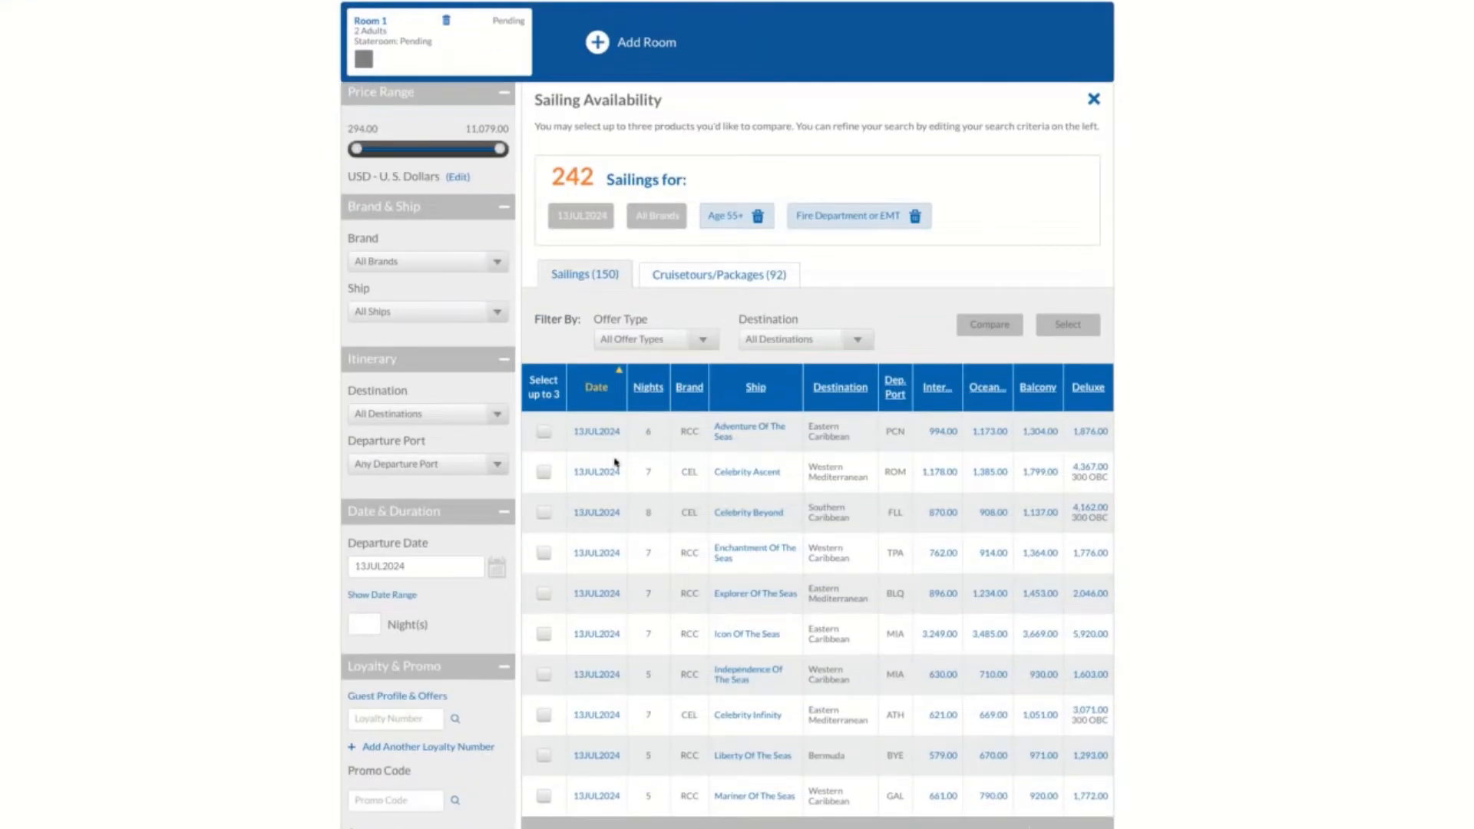
left_click(544, 433)
left_click(543, 471)
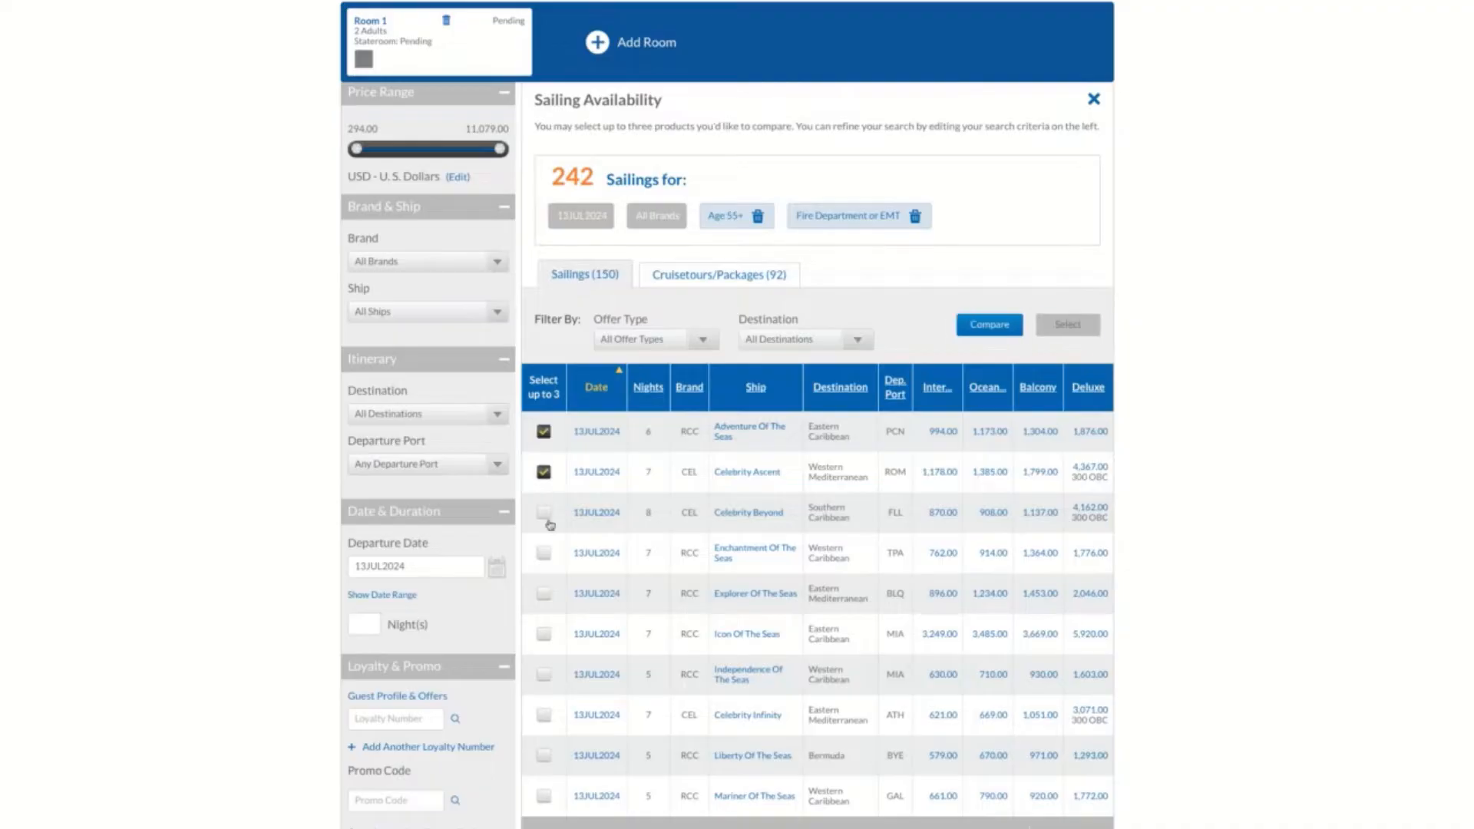
left_click(544, 512)
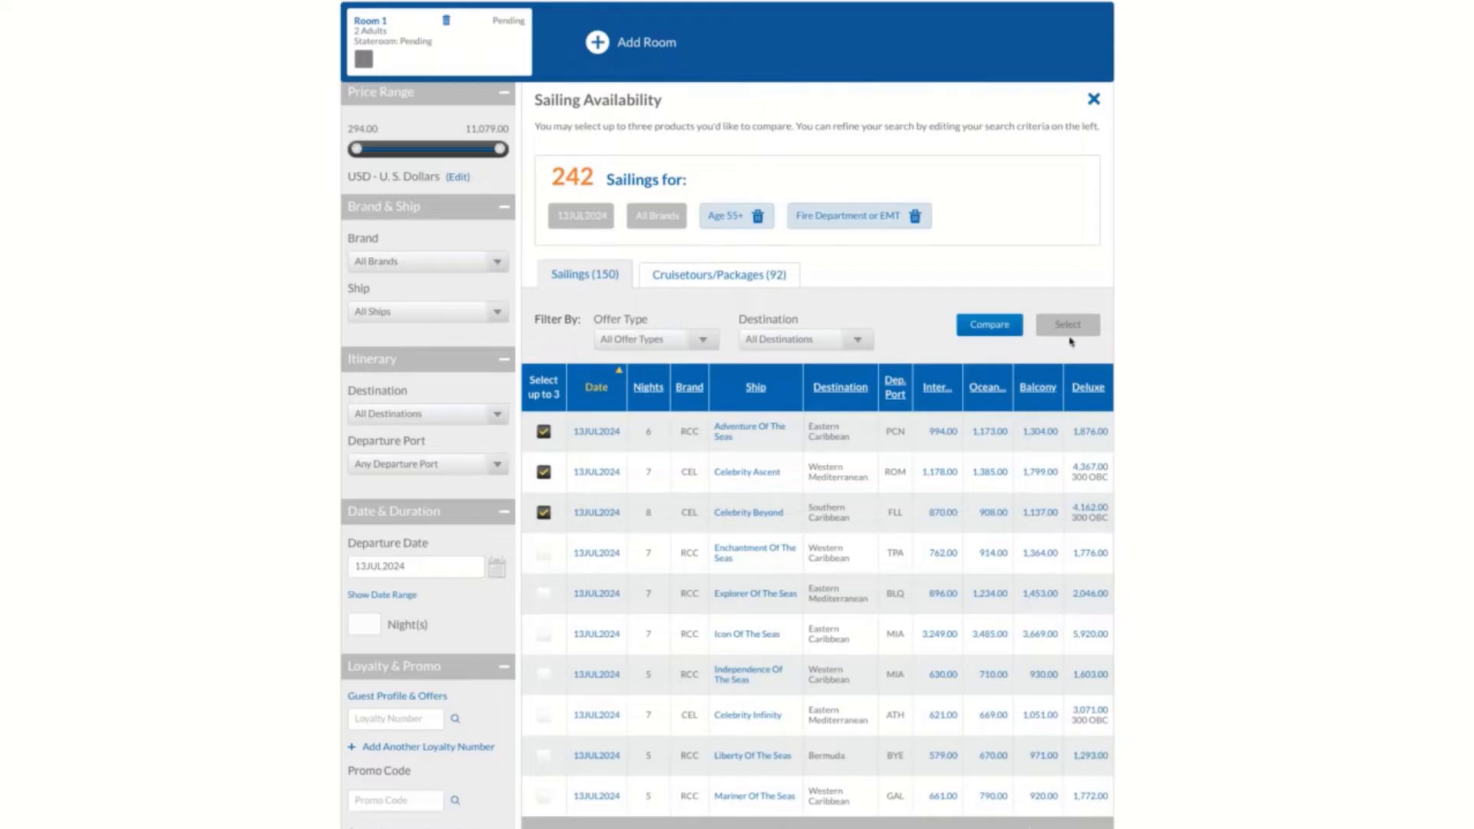
left_click(979, 333)
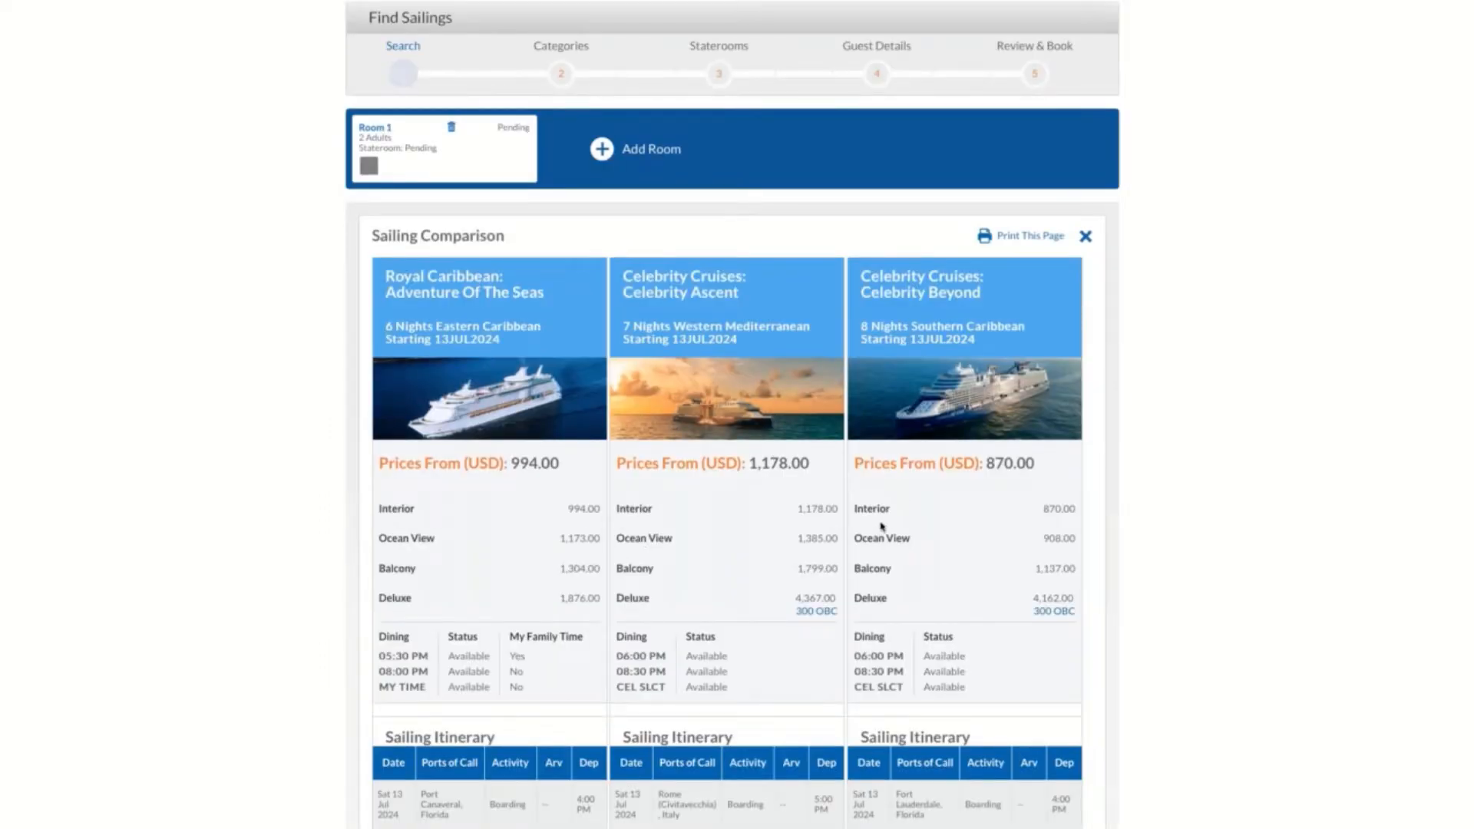
Review the prices, dining and itineraries in the sailing comparison and return to the list of available sailings
scroll(882, 561, "down", 2)
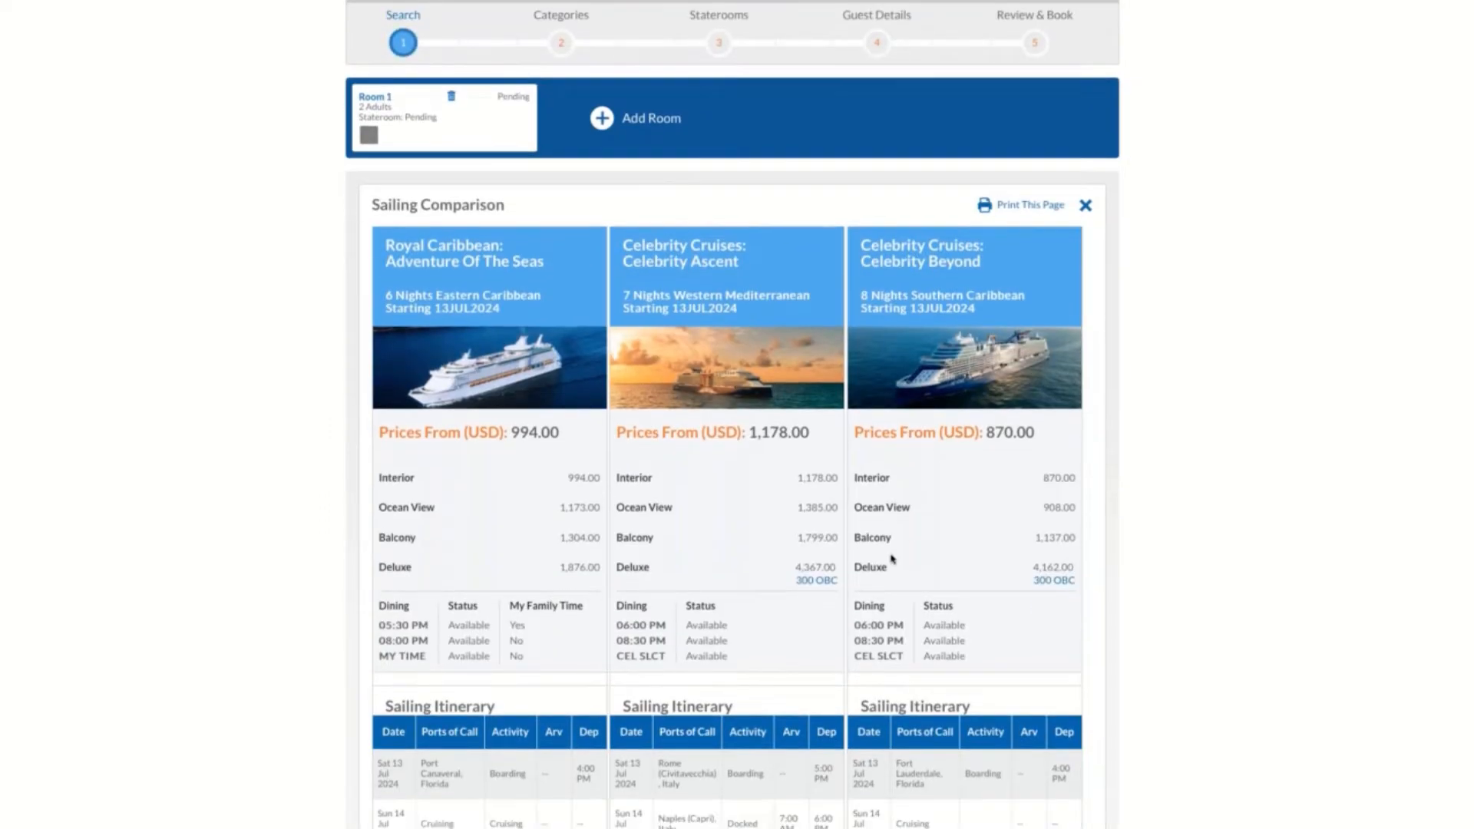
scroll(726, 453, "down", 5)
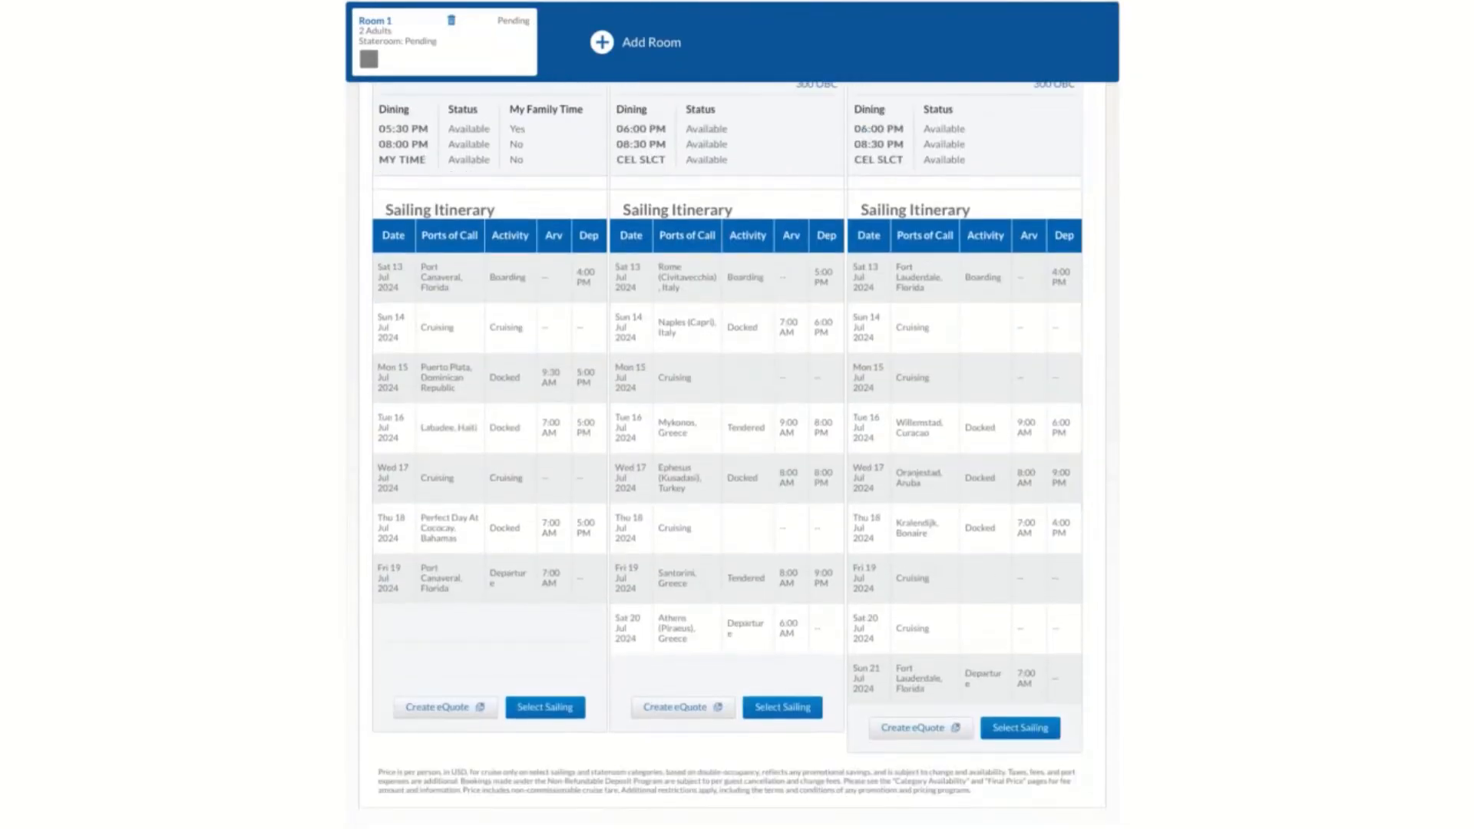
scroll(726, 445, "down", 1)
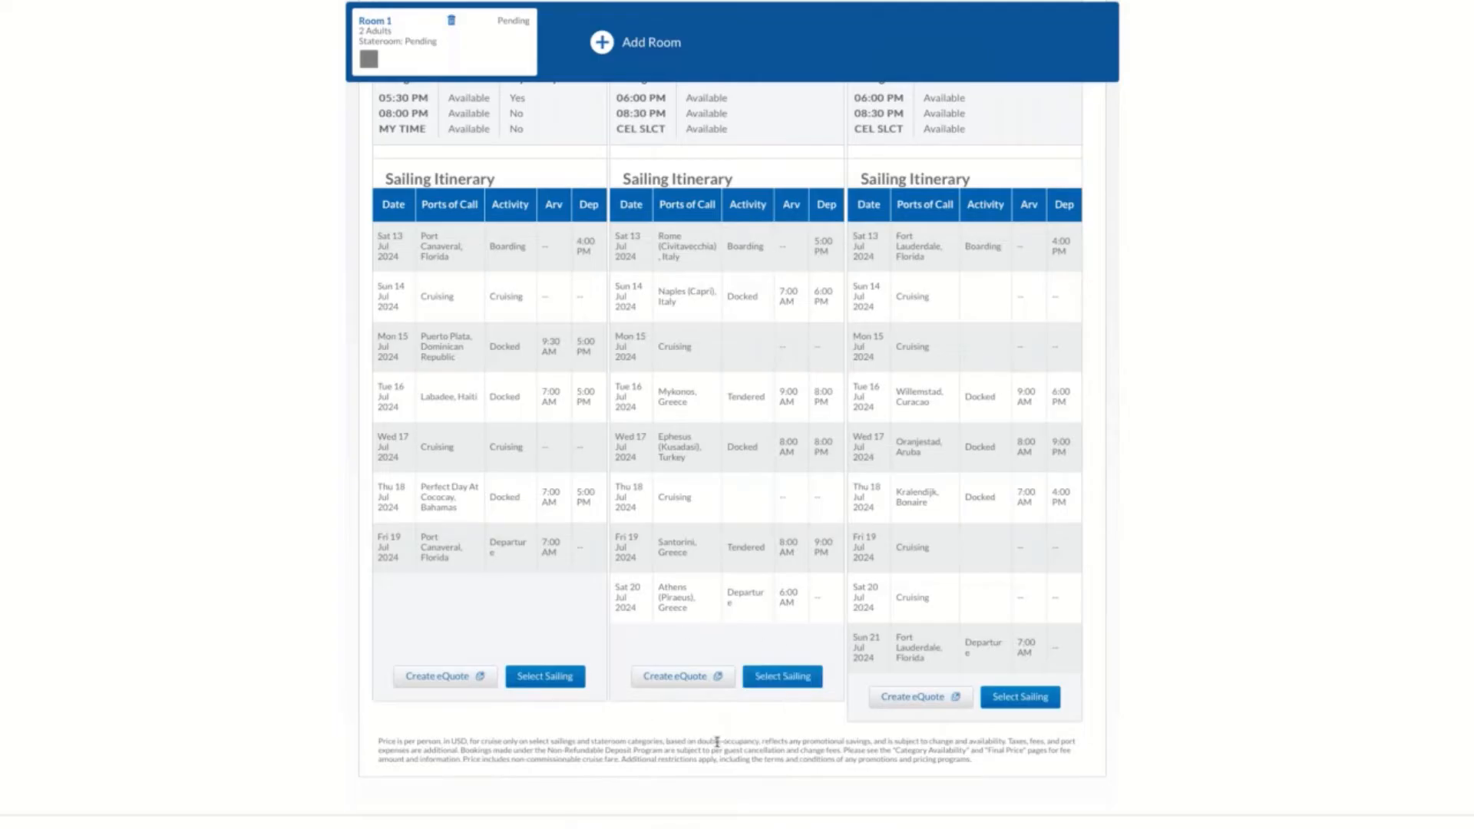
scroll(1103, 132, "up", 5)
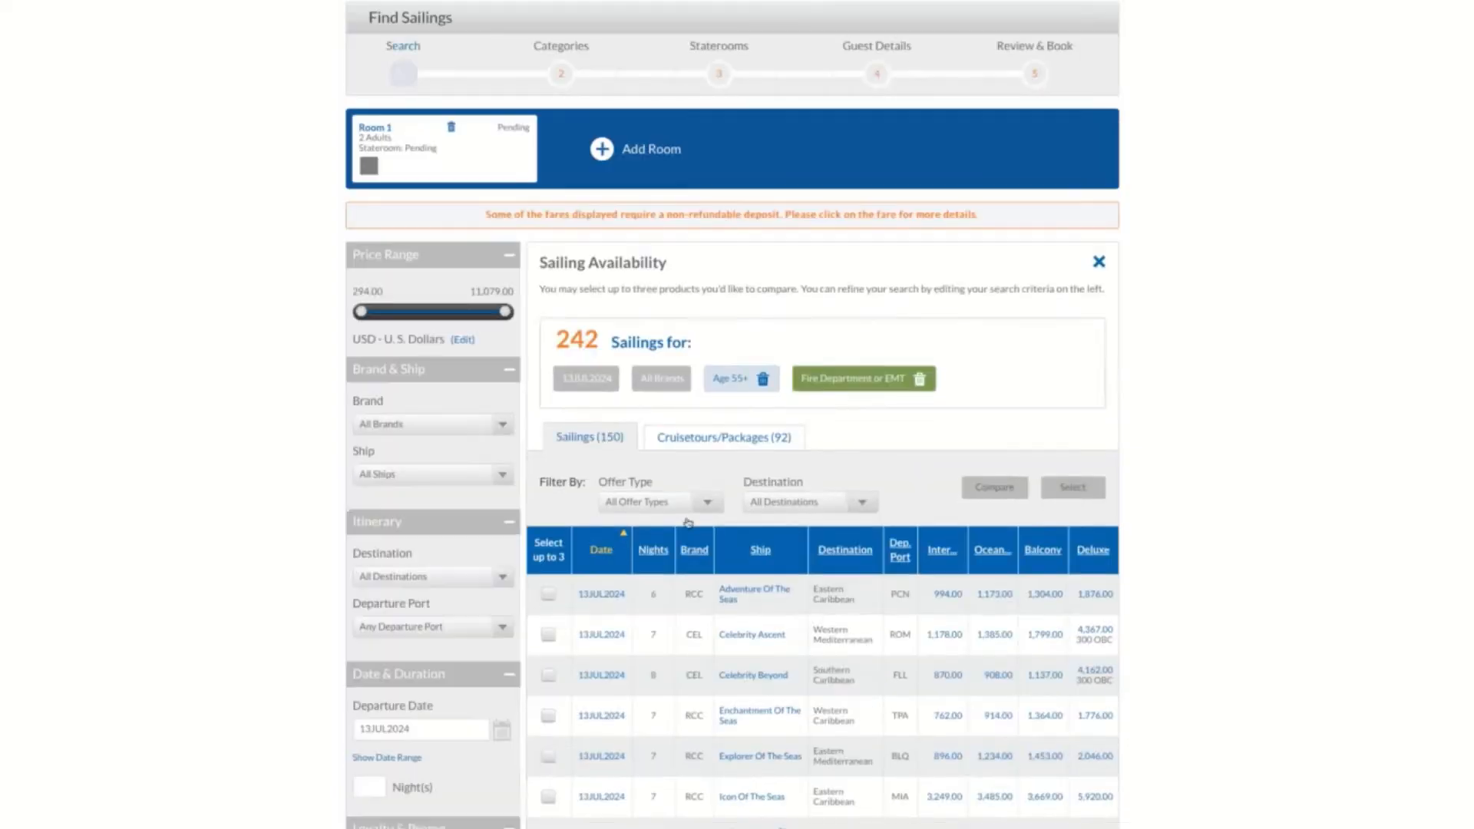
Choose the 13JUL2024 Explorer Of The Seas sailing and continue to its stateroom categories
scroll(643, 567, "down", 1)
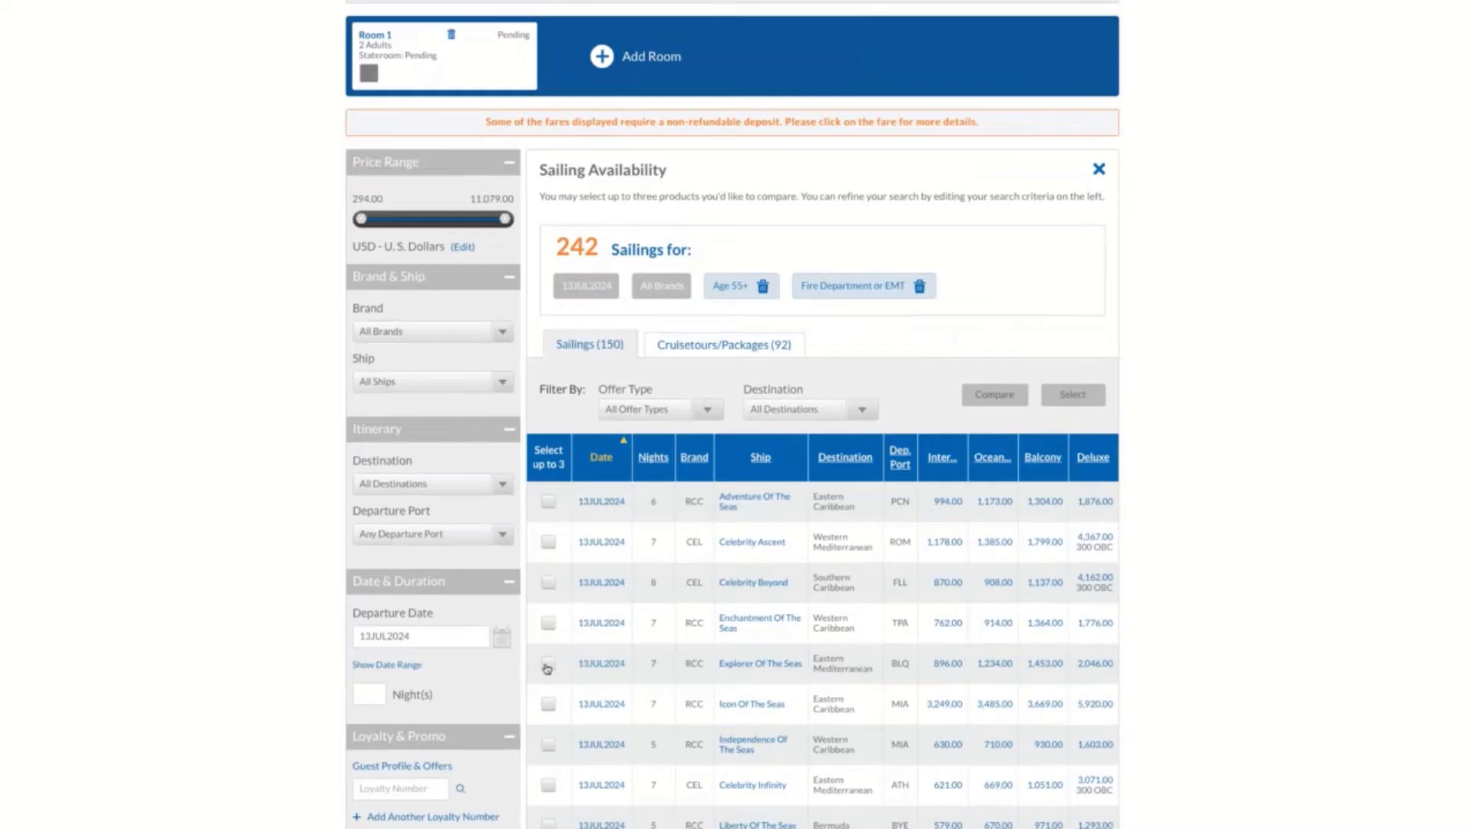
left_click(548, 665)
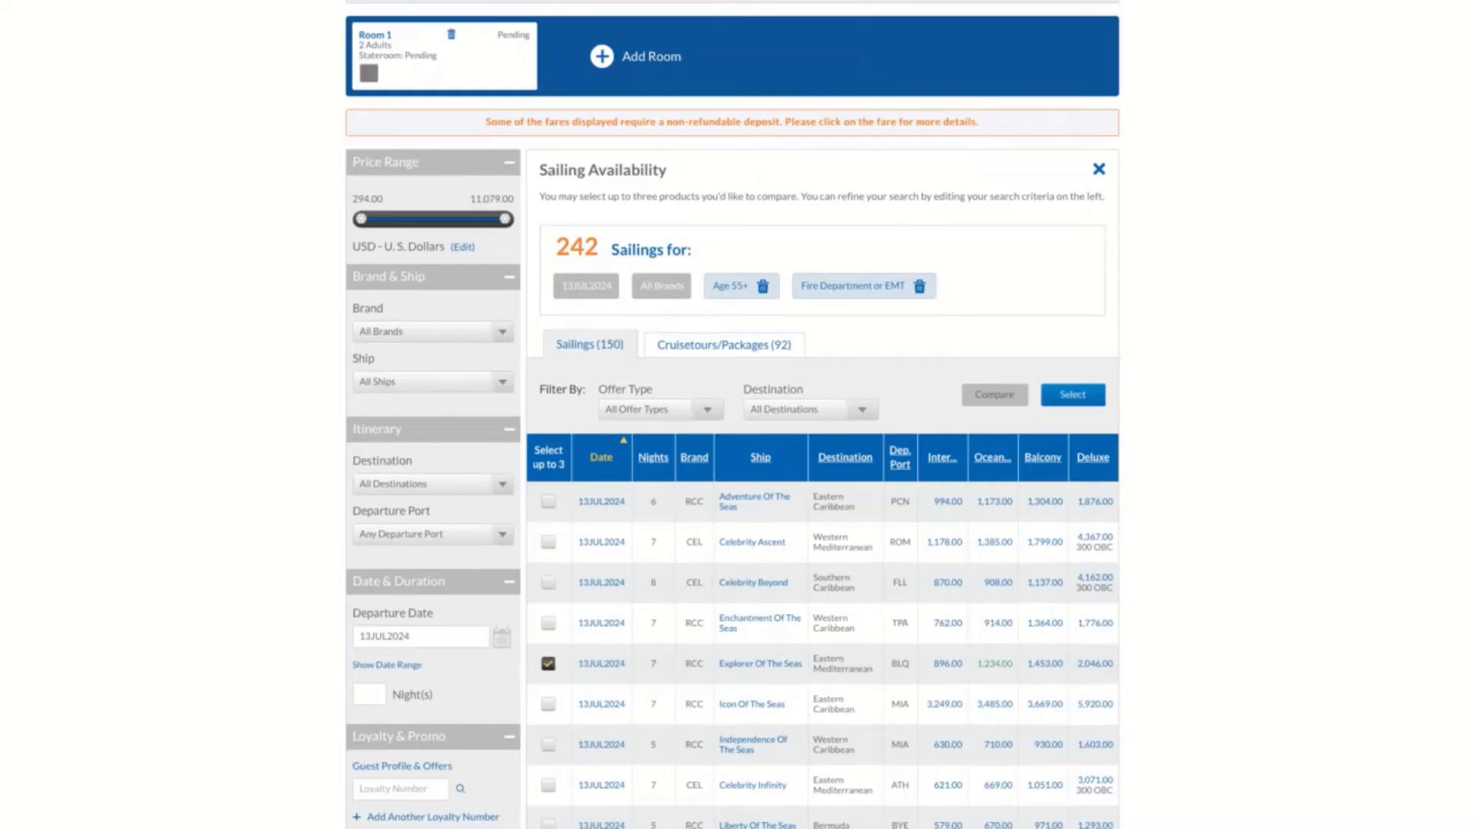
scroll(1059, 671, "down", 5)
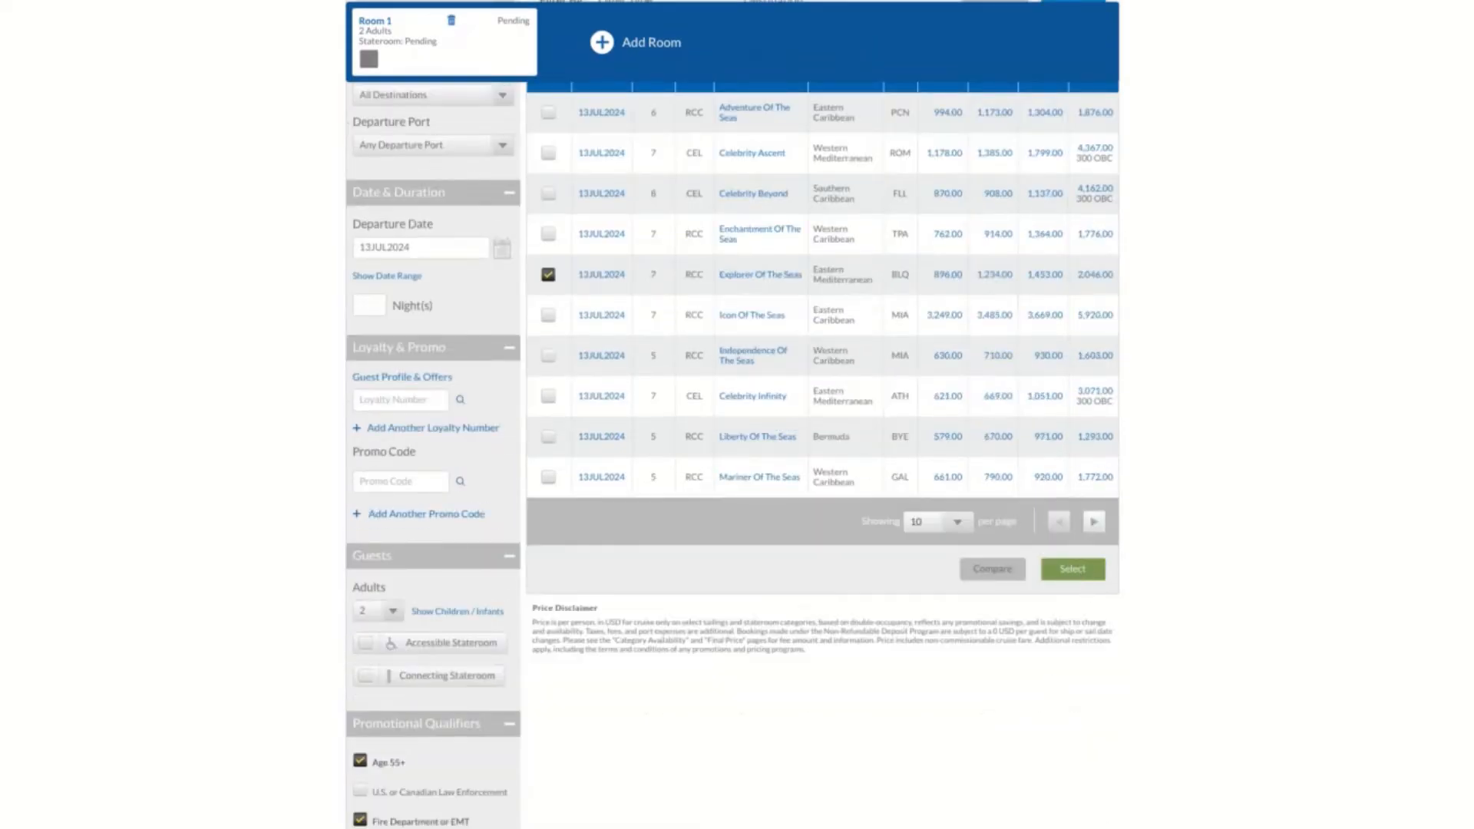
left_click(1073, 568)
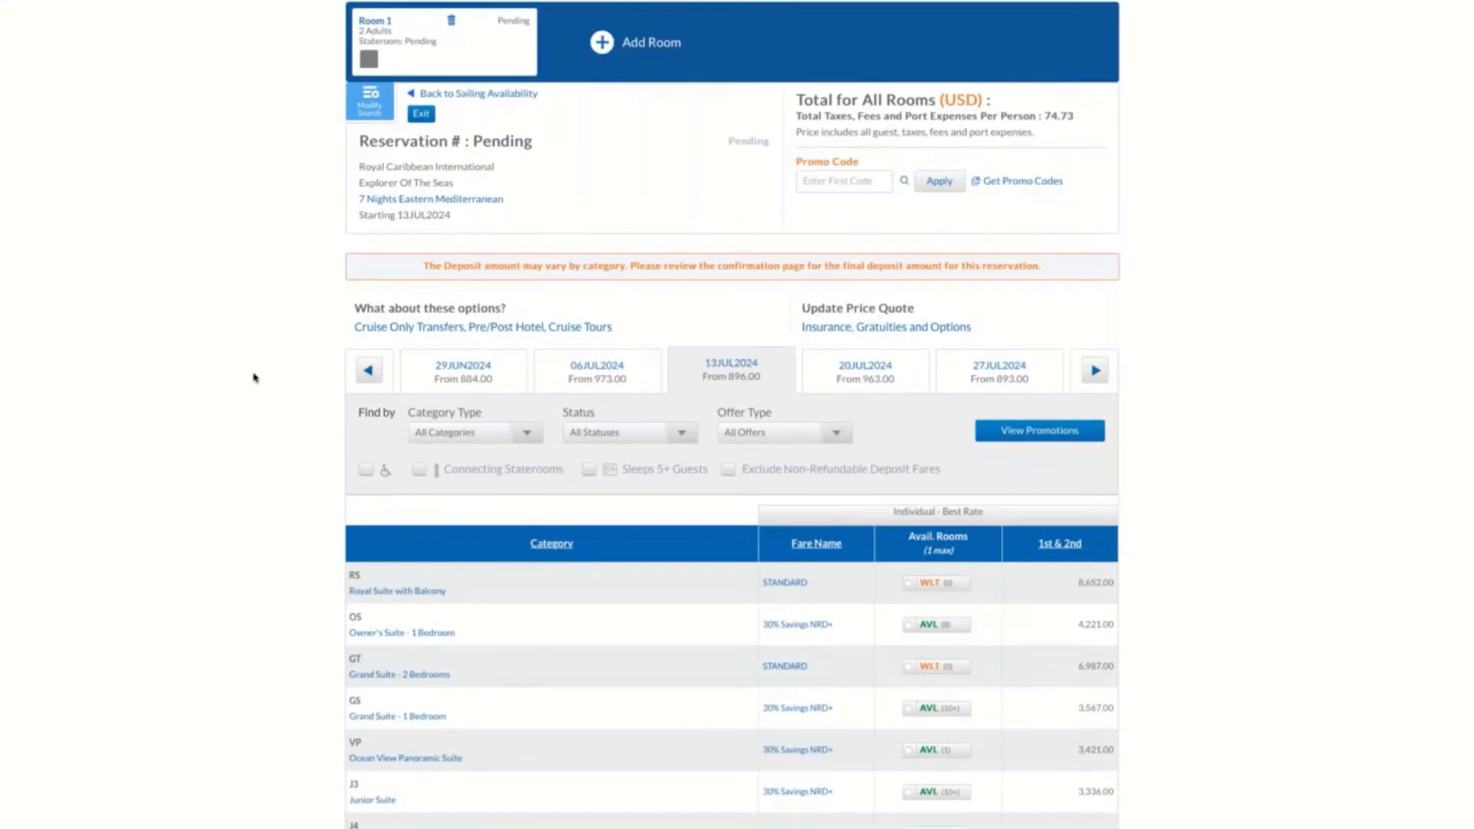
Review the Category Type, Status and Offer Type filter choices for the 13JUL2024 sailing without changing them
scroll(281, 365, "up", 2)
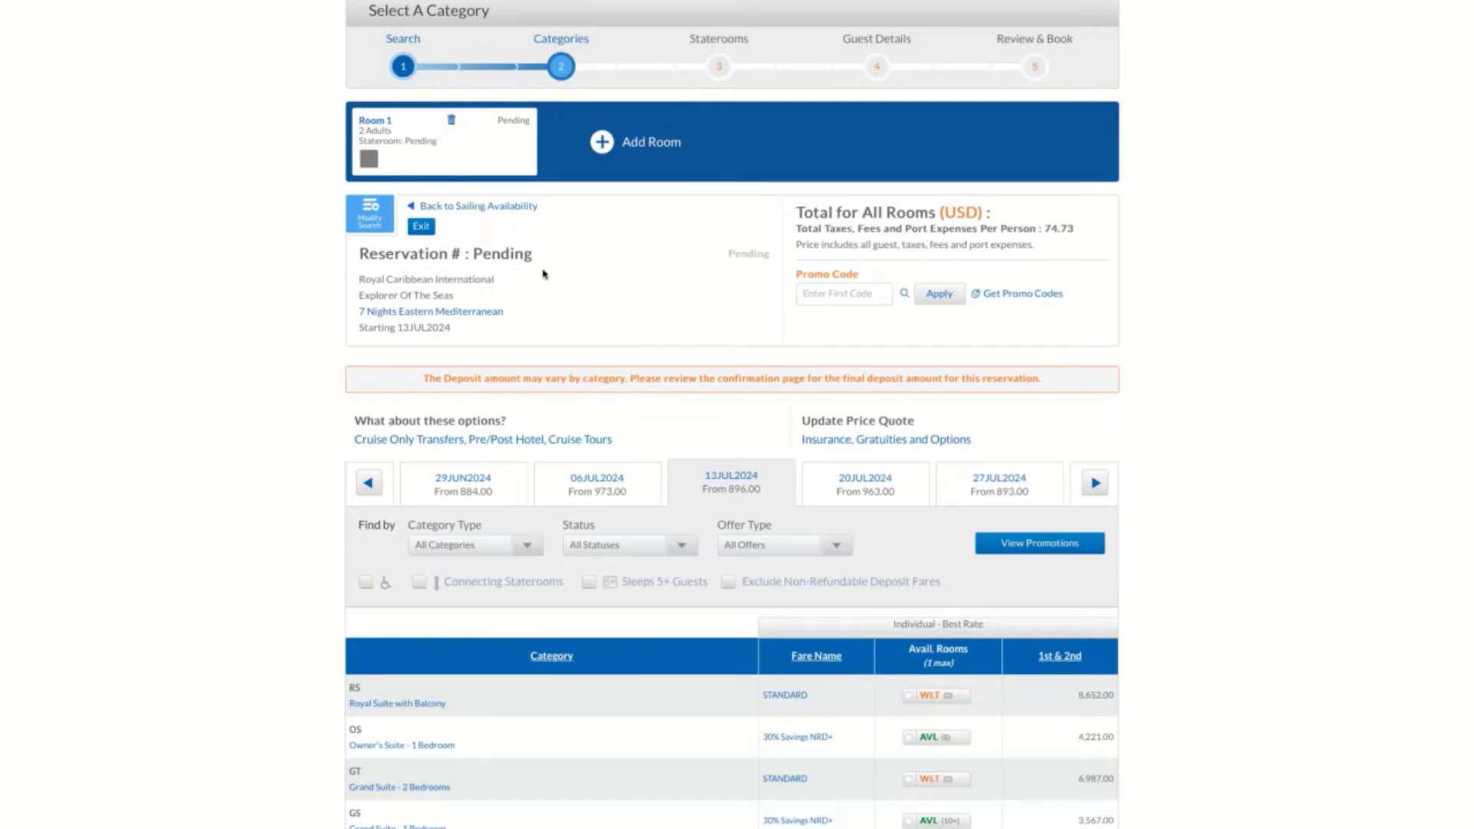
scroll(230, 425, "down", 2)
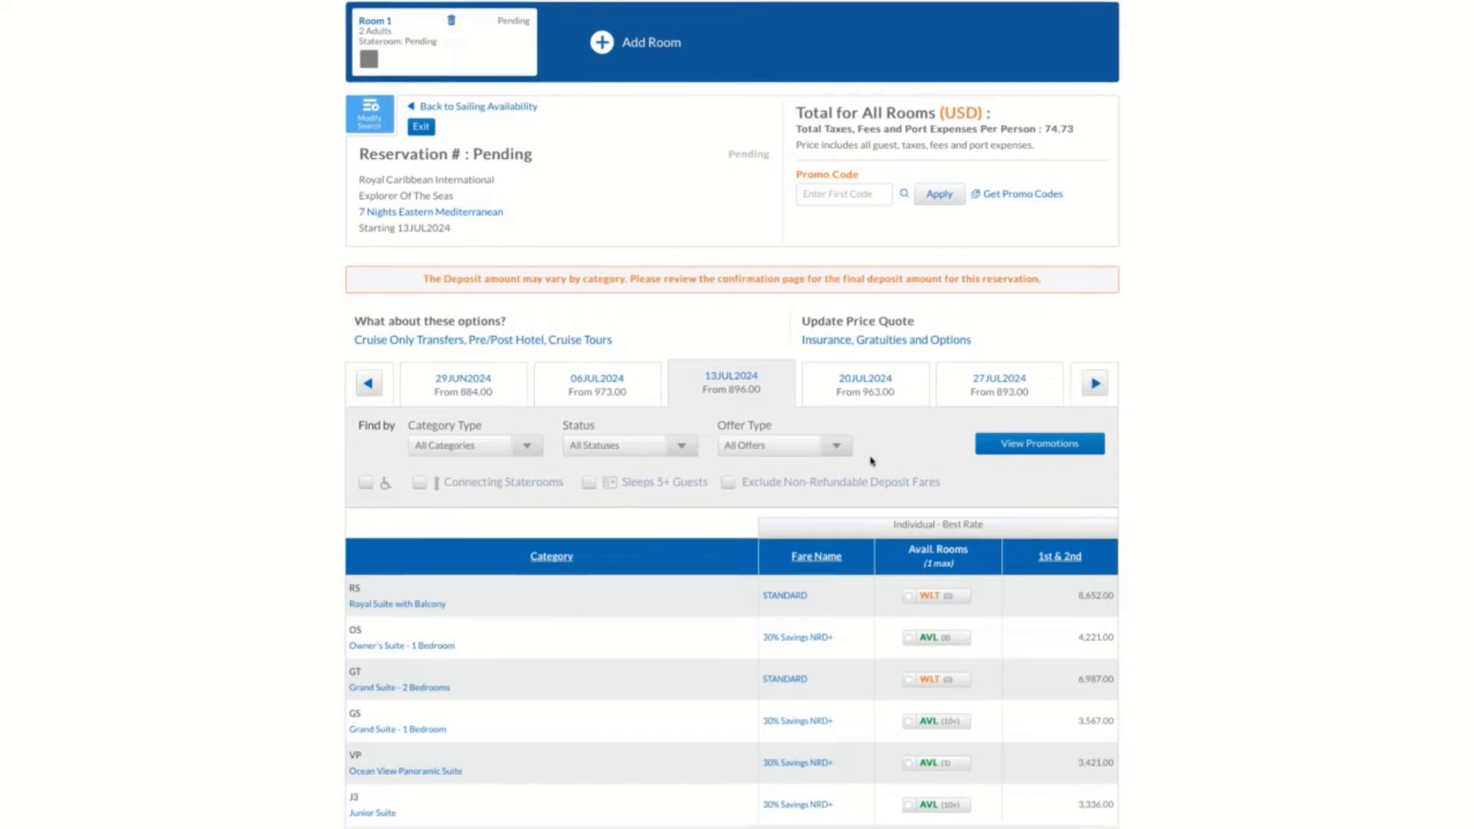
scroll(872, 460, "down", 1)
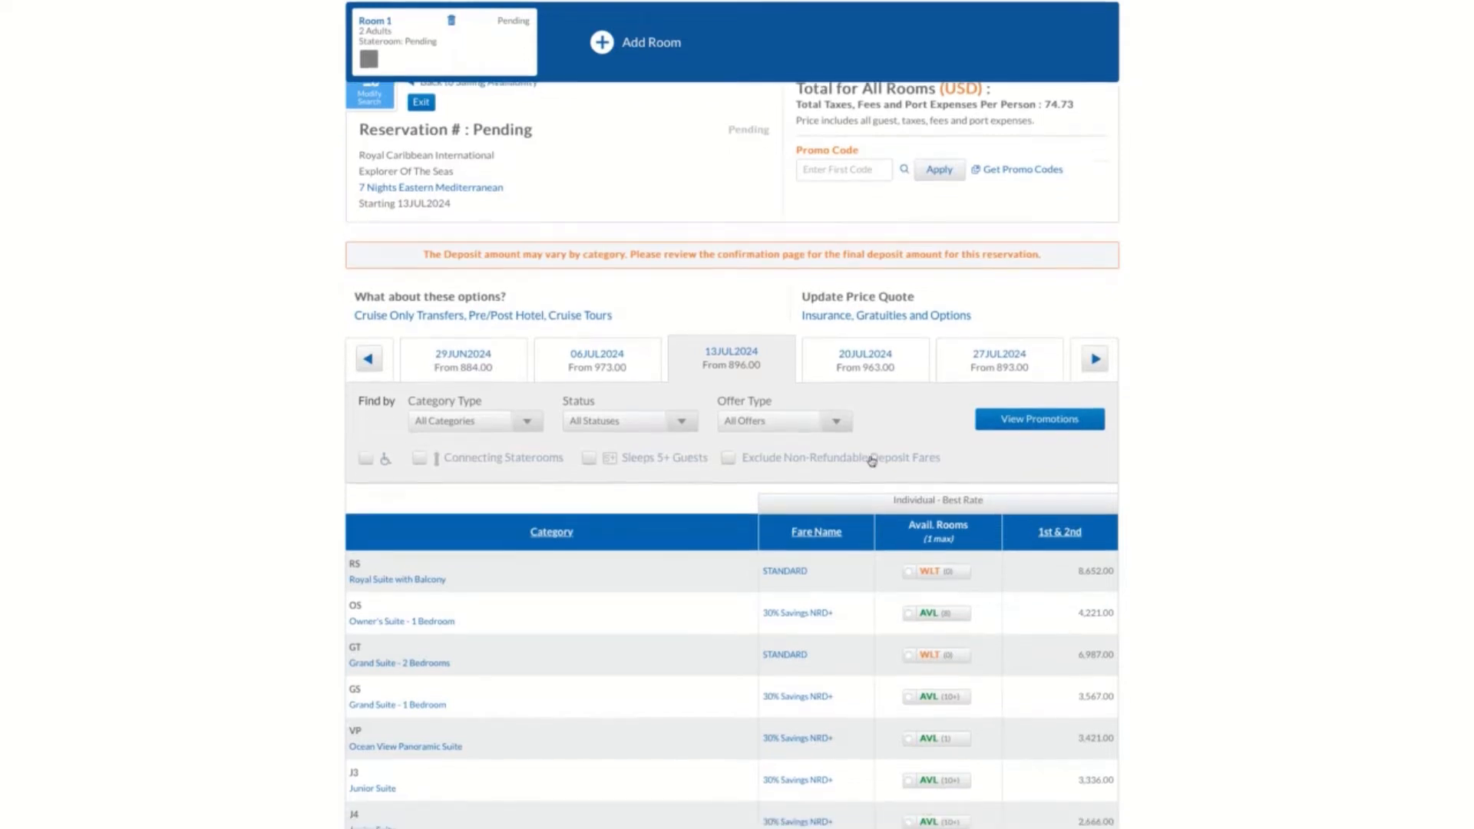
left_click(529, 430)
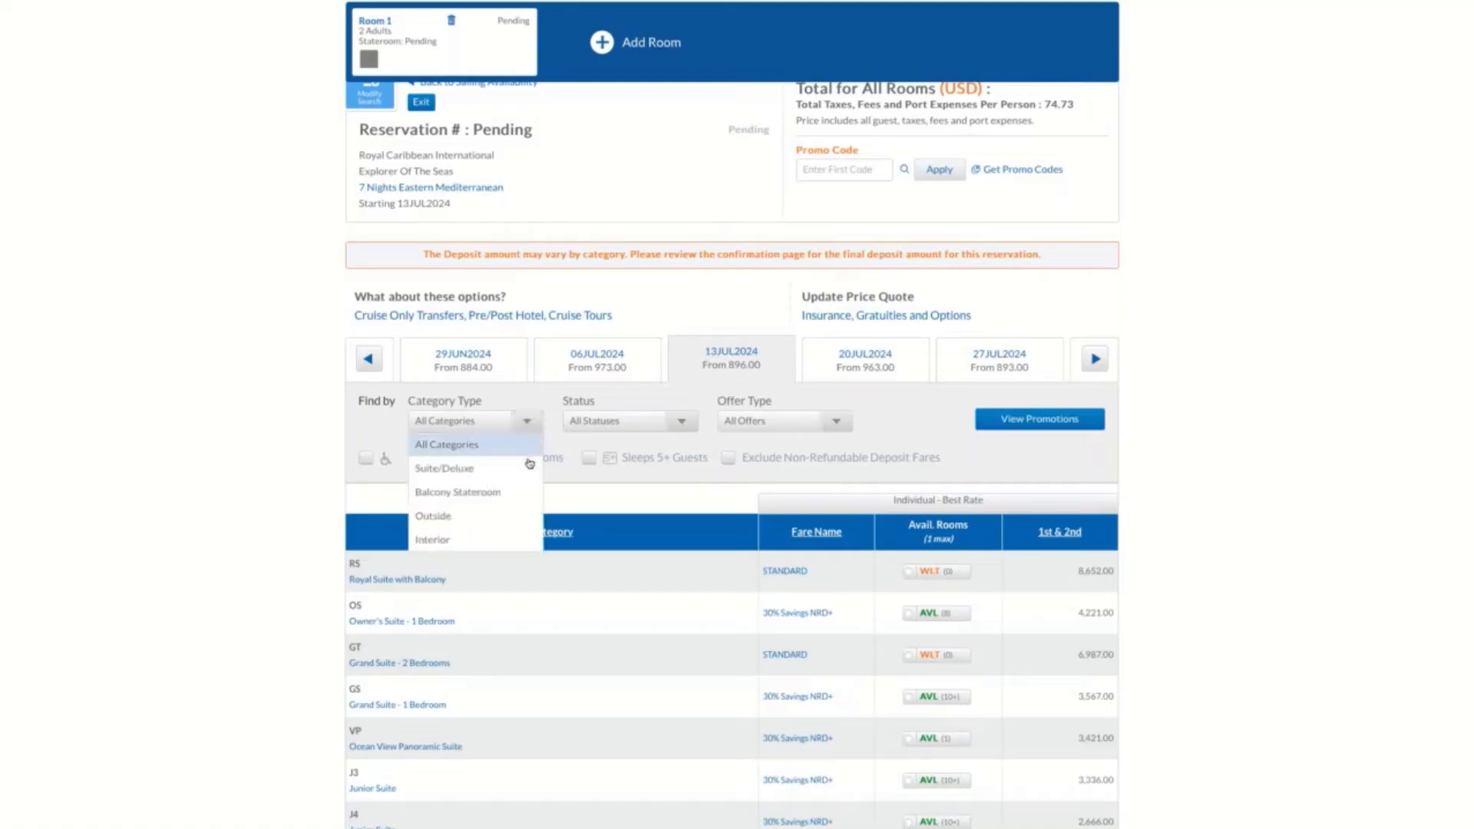
left_click(685, 427)
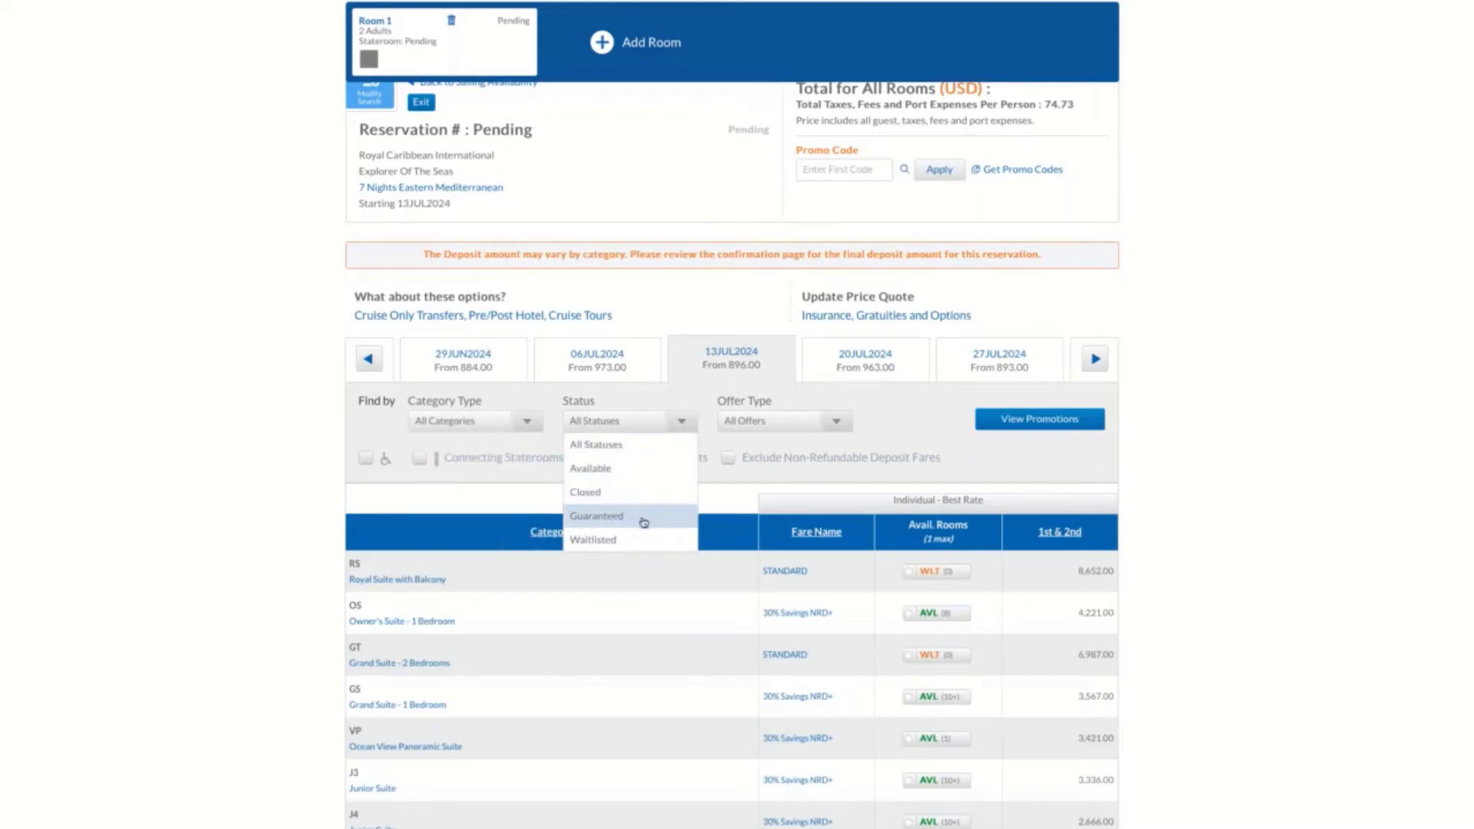
left_click(834, 426)
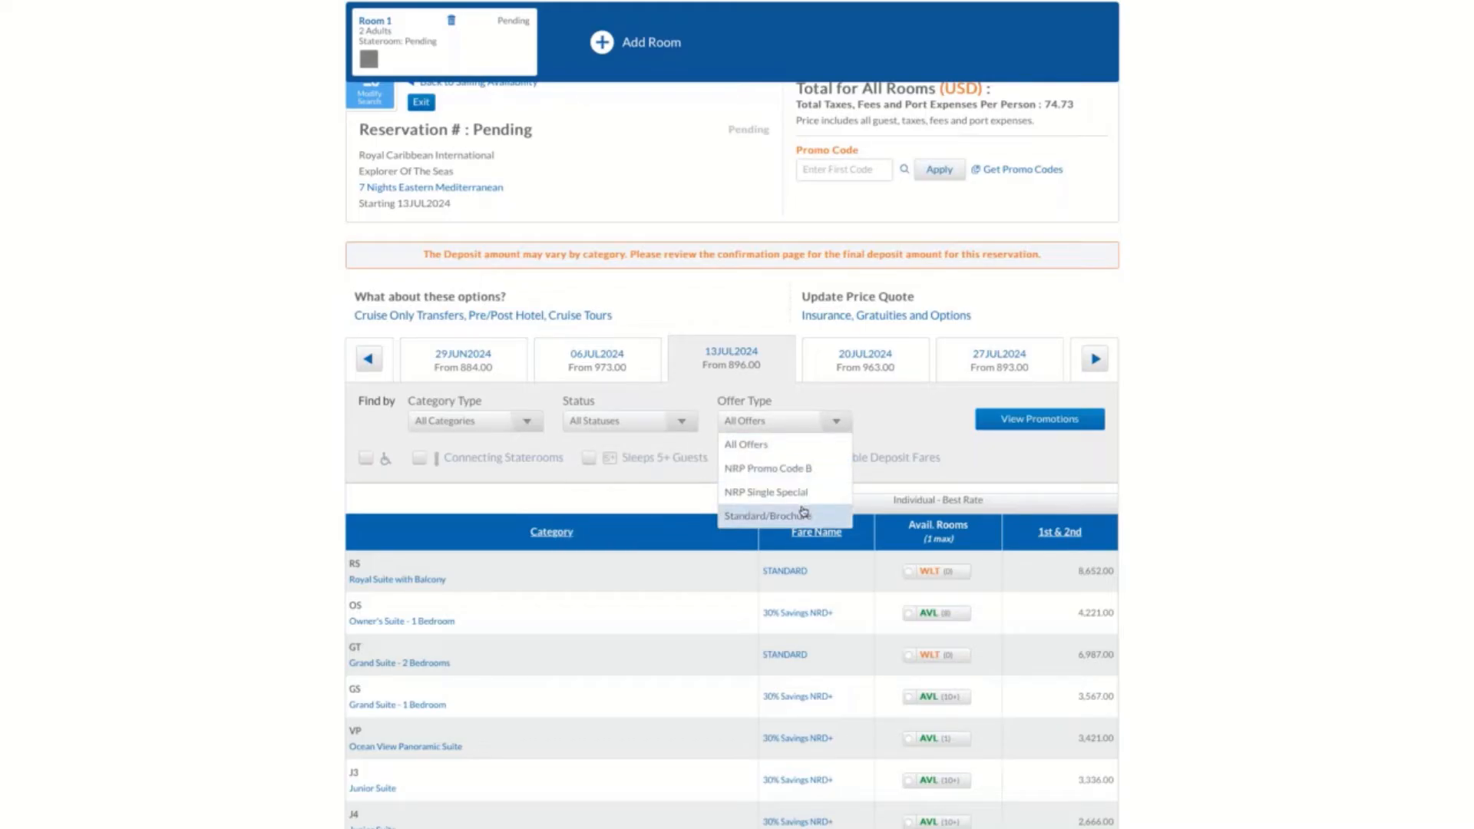
left_click(837, 425)
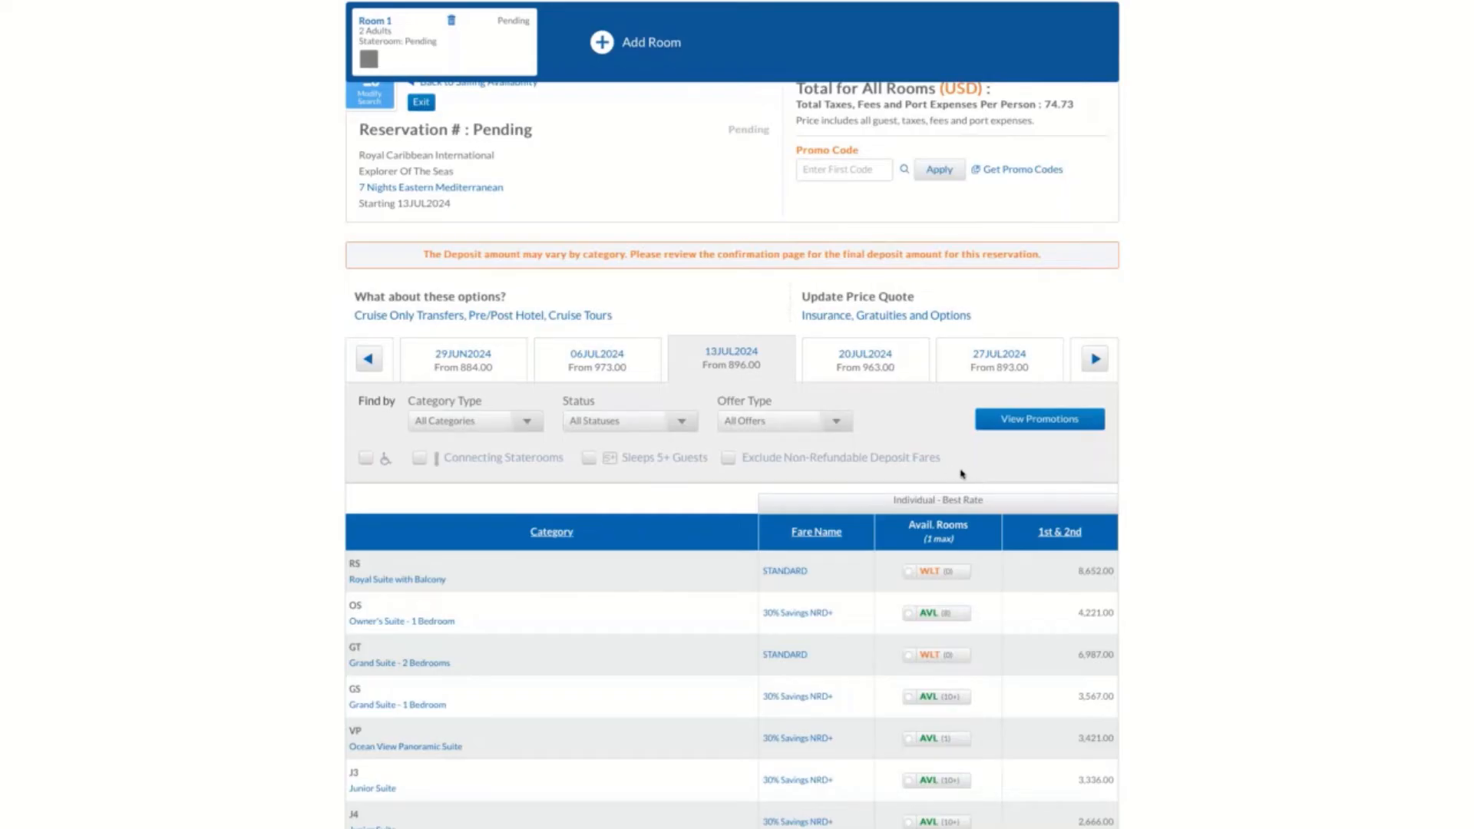
Check the information and description of the J3 Junior Suite category, and close its details
scroll(963, 475, "down", 3)
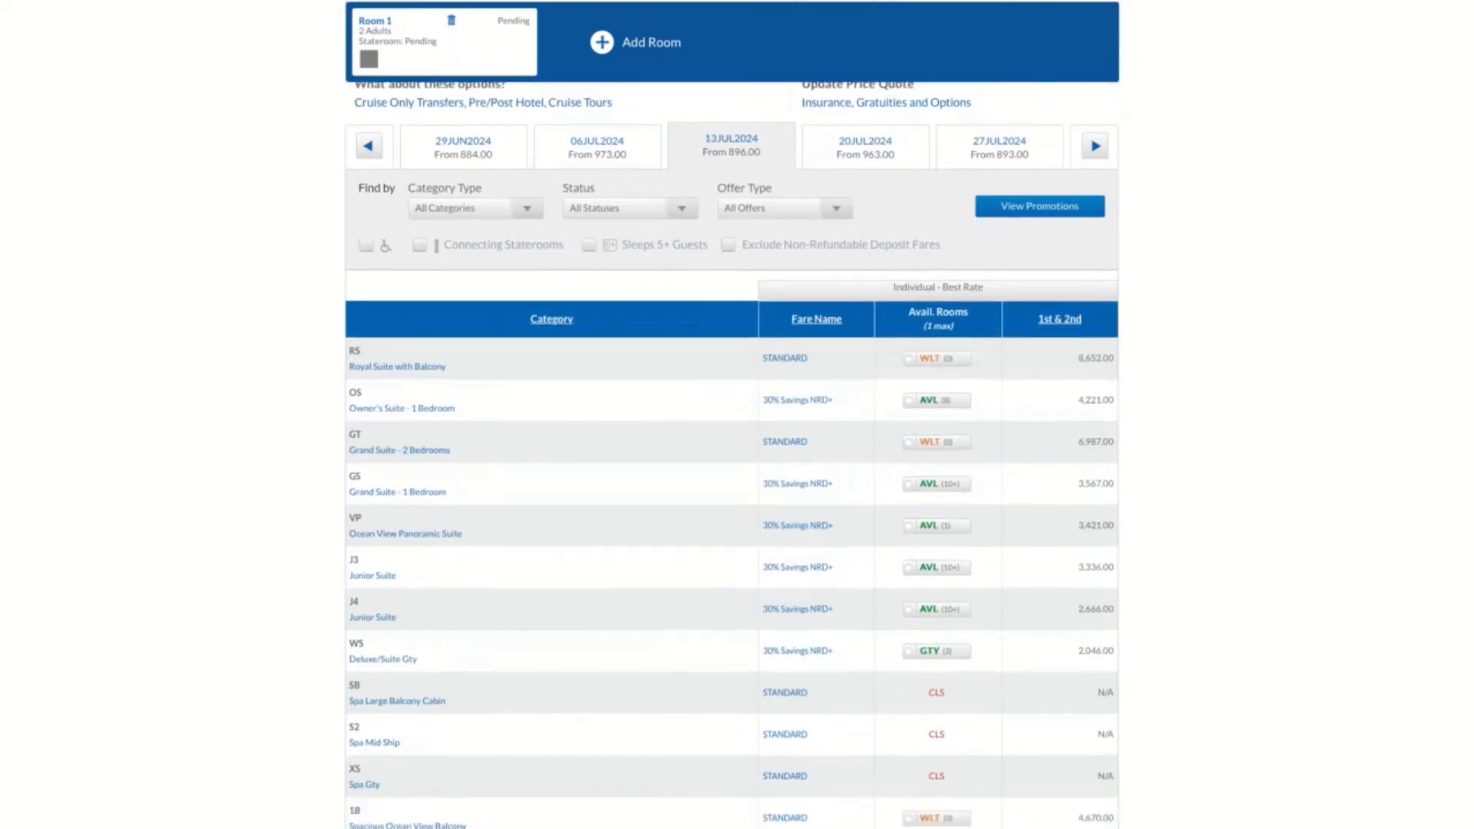
scroll(554, 621, "down", 2)
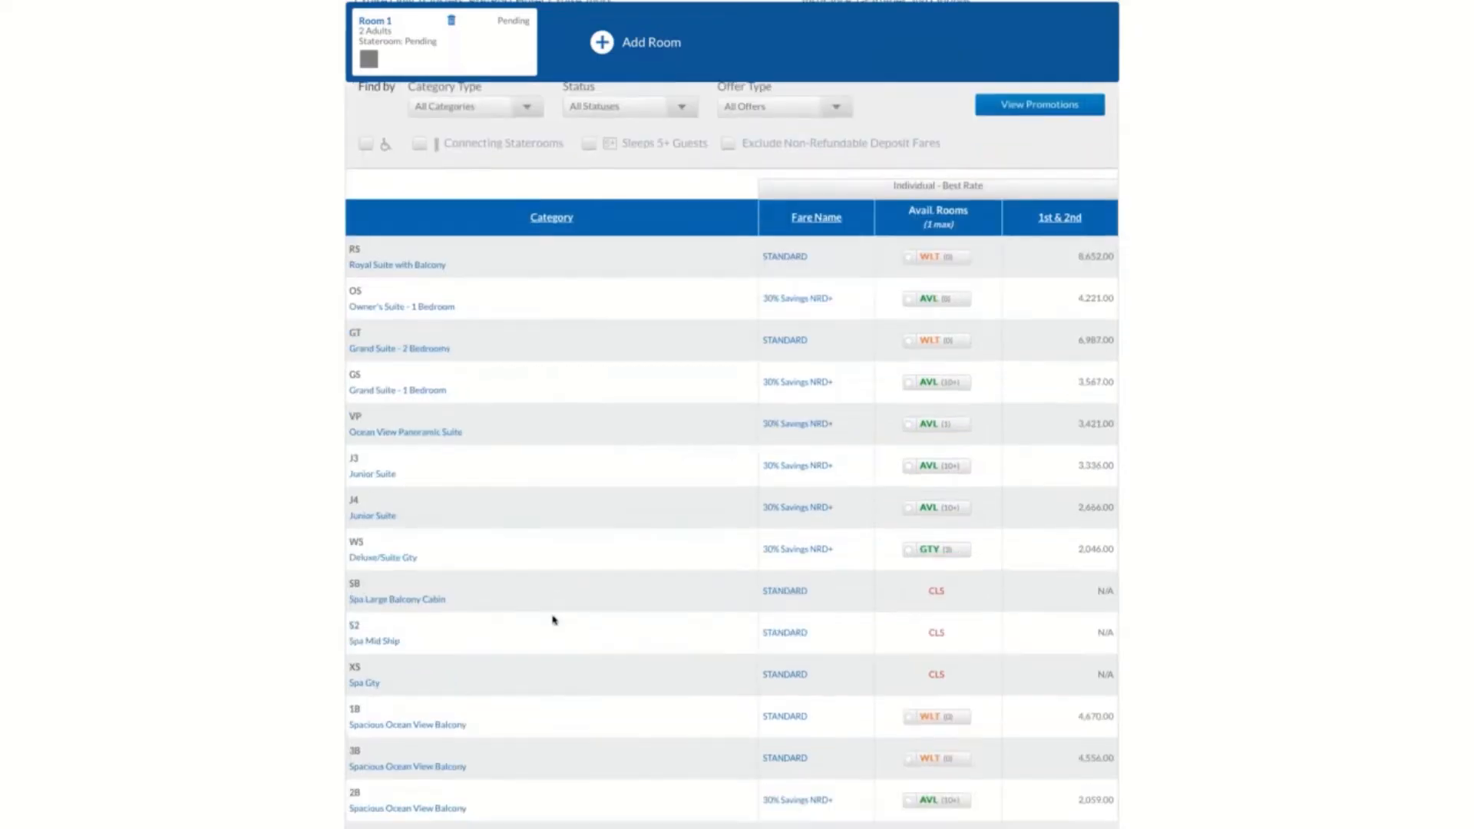
scroll(554, 620, "down", 1)
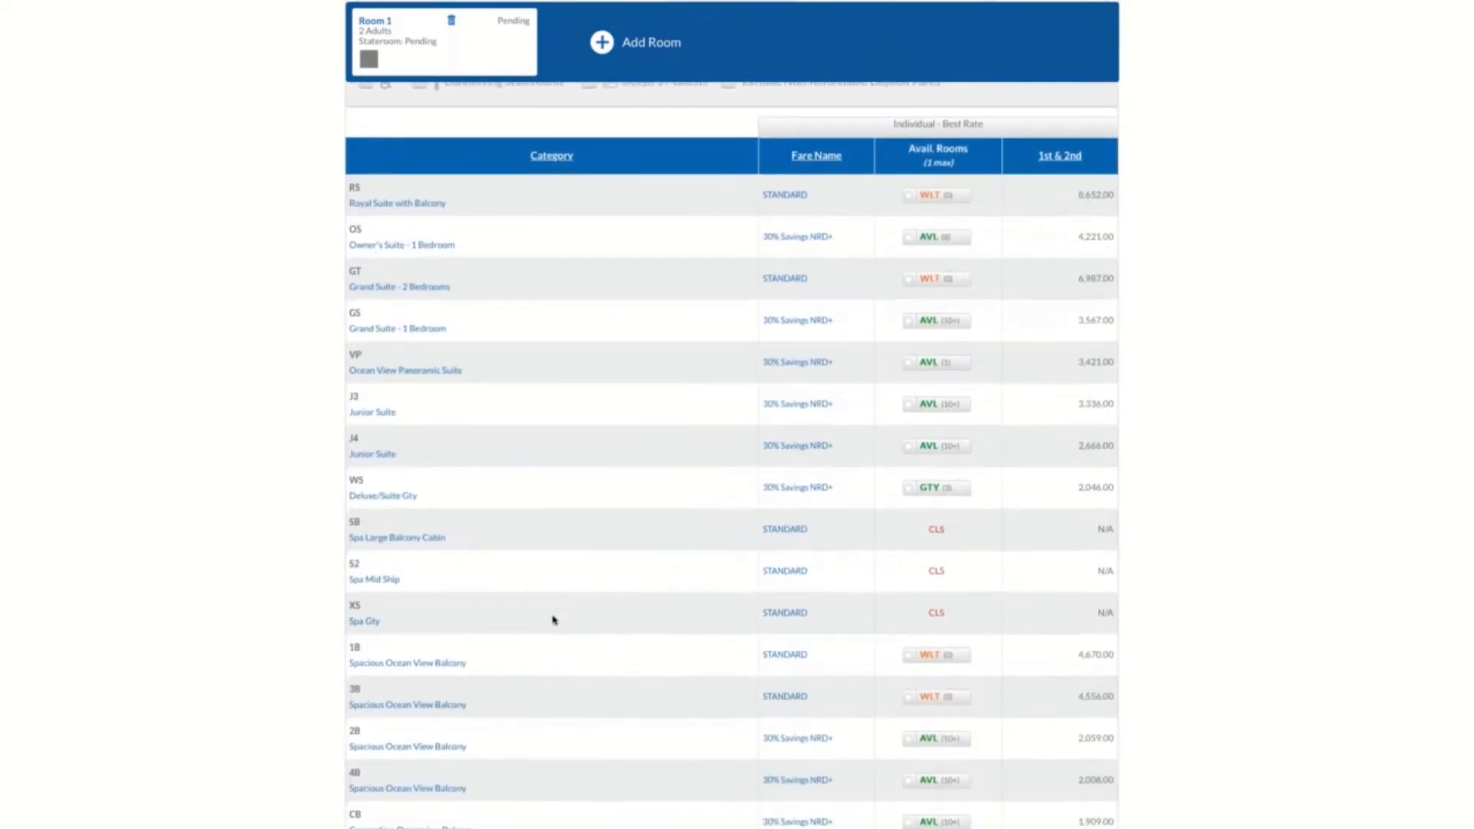
left_click(386, 419)
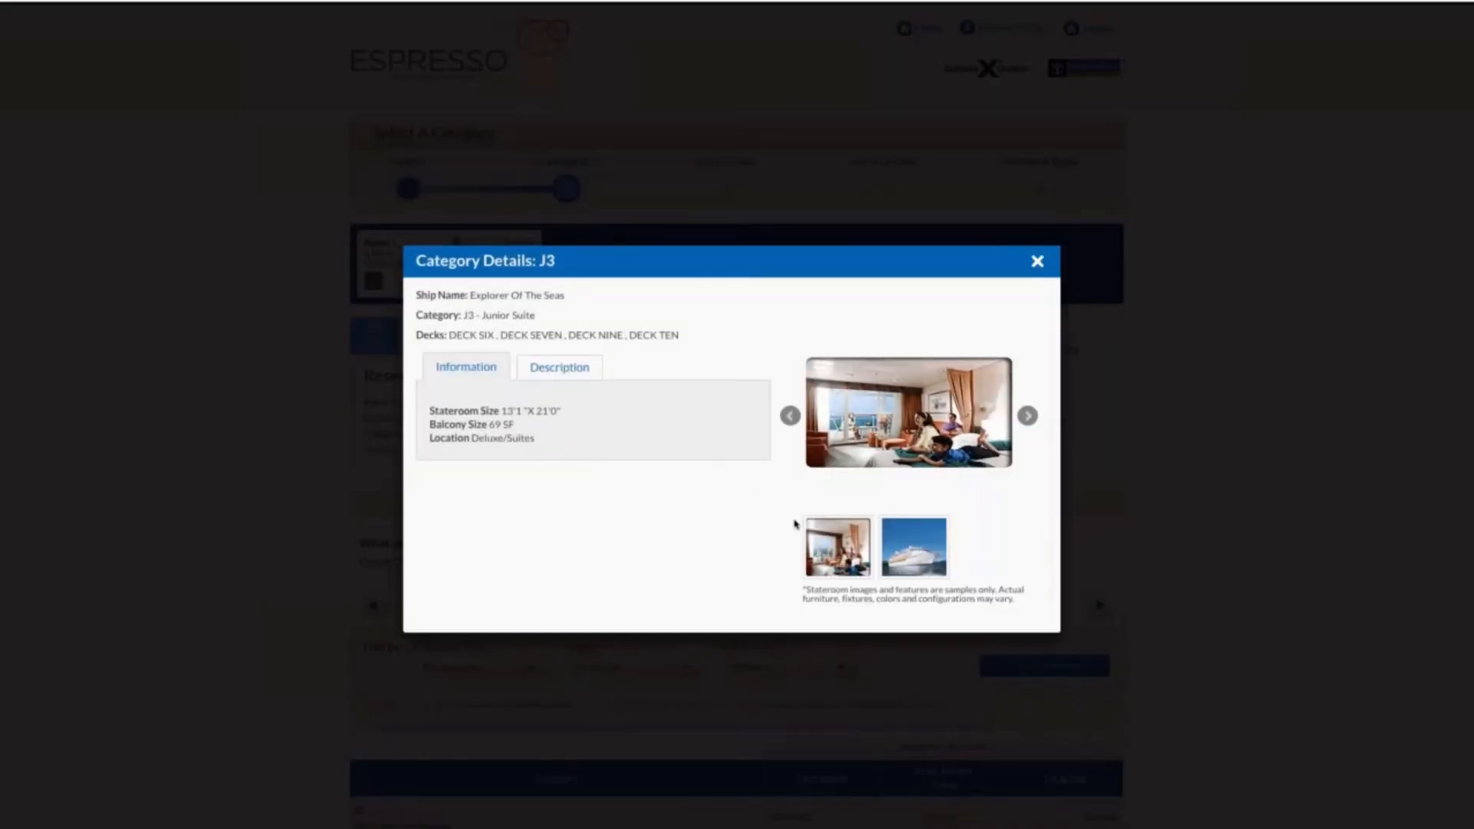
left_click(547, 375)
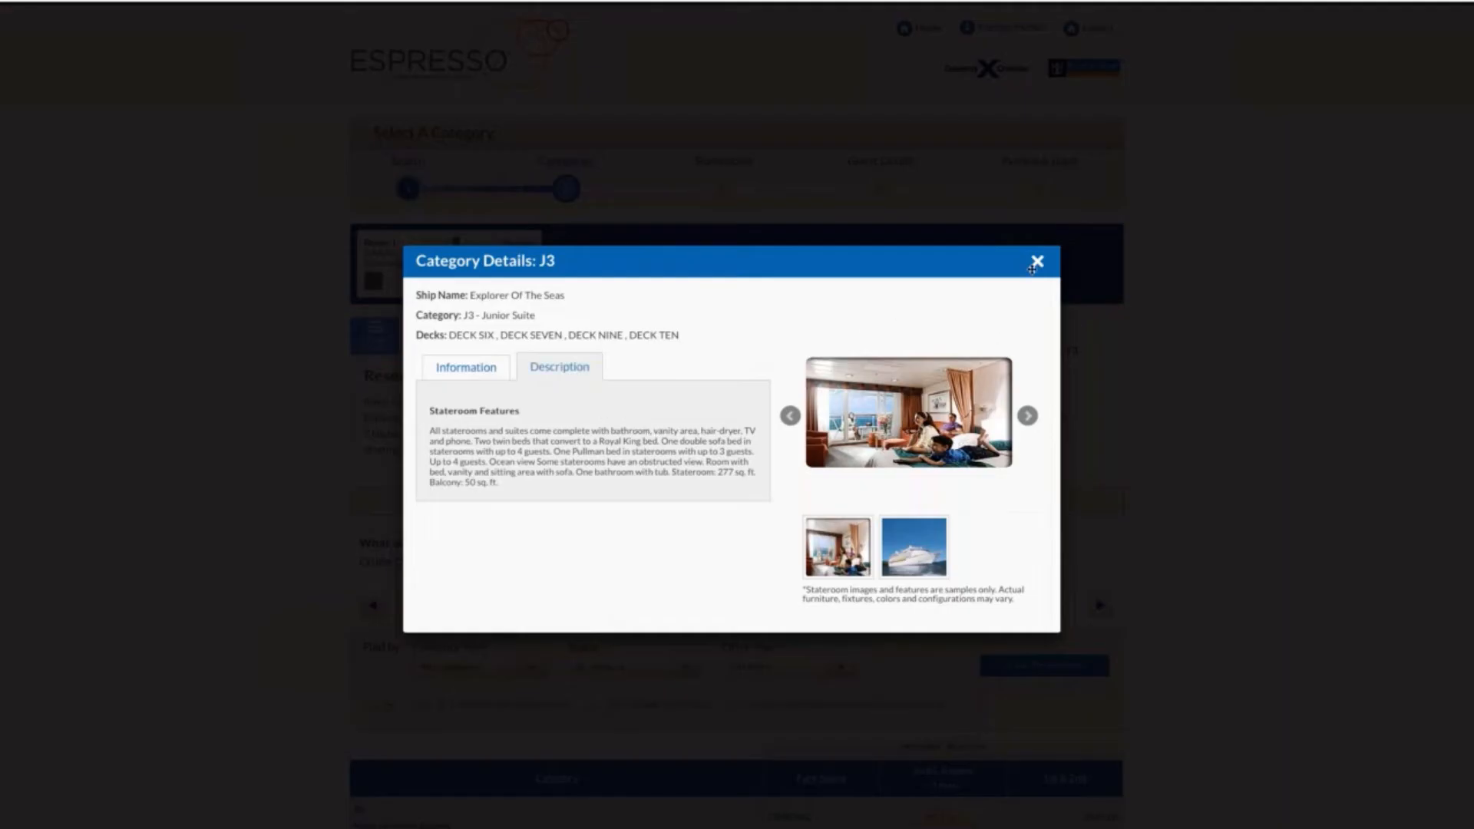
left_click(1037, 263)
Select the available J4 Junior Suite category and continue to its staterooms
scroll(852, 587, "down", 6)
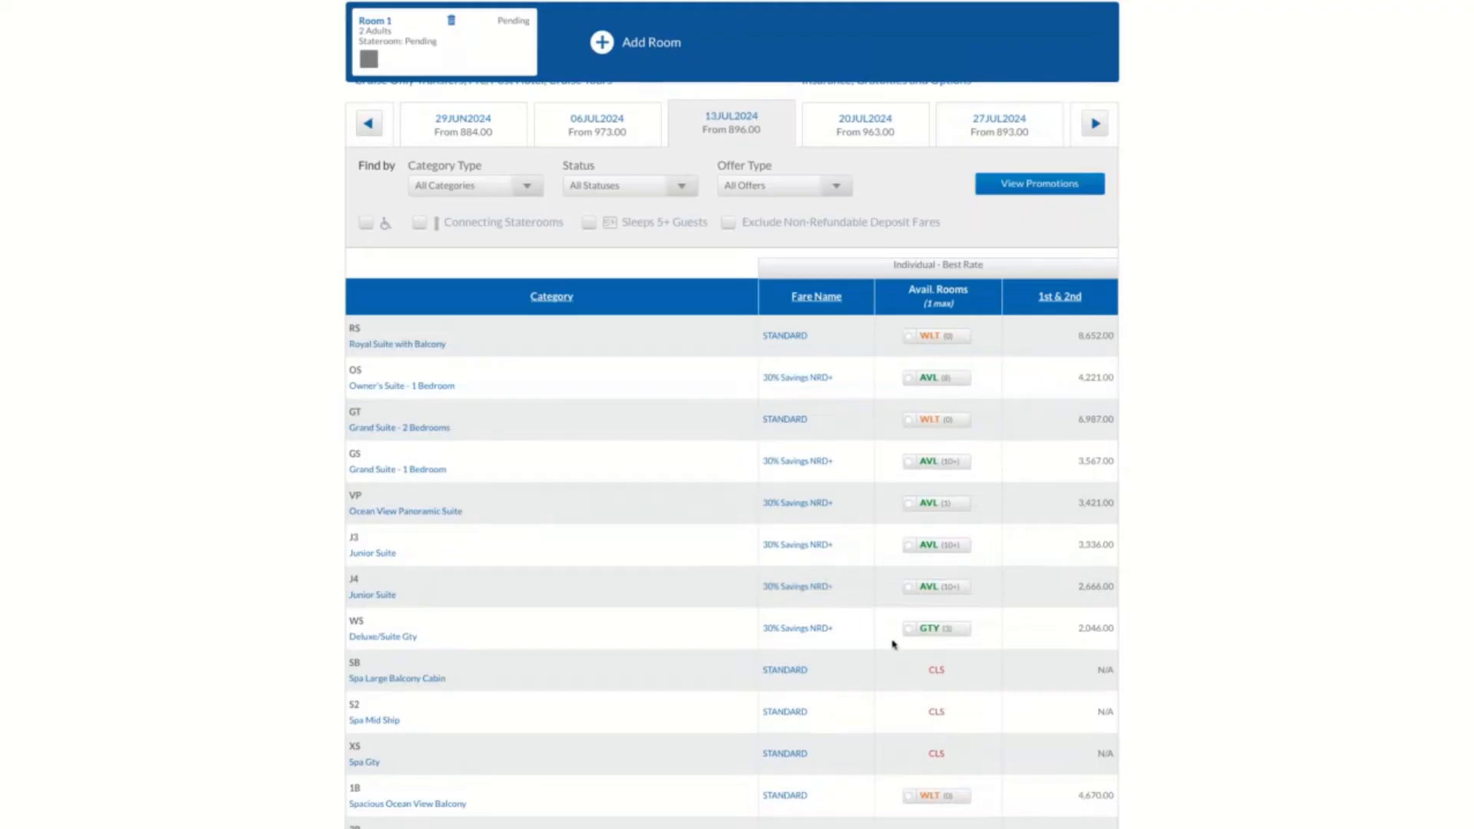
left_click(908, 587)
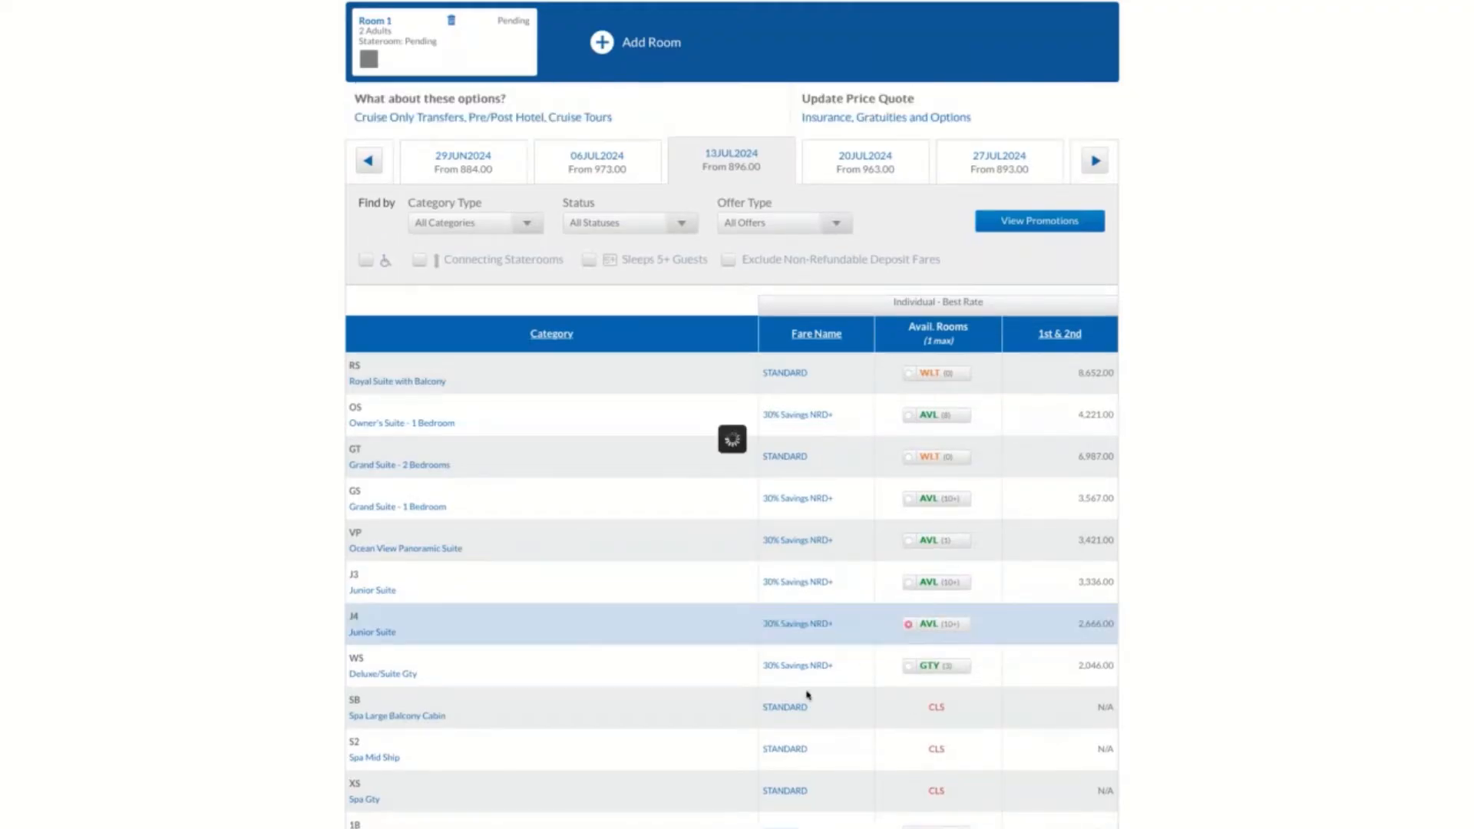
scroll(817, 734, "down", 10)
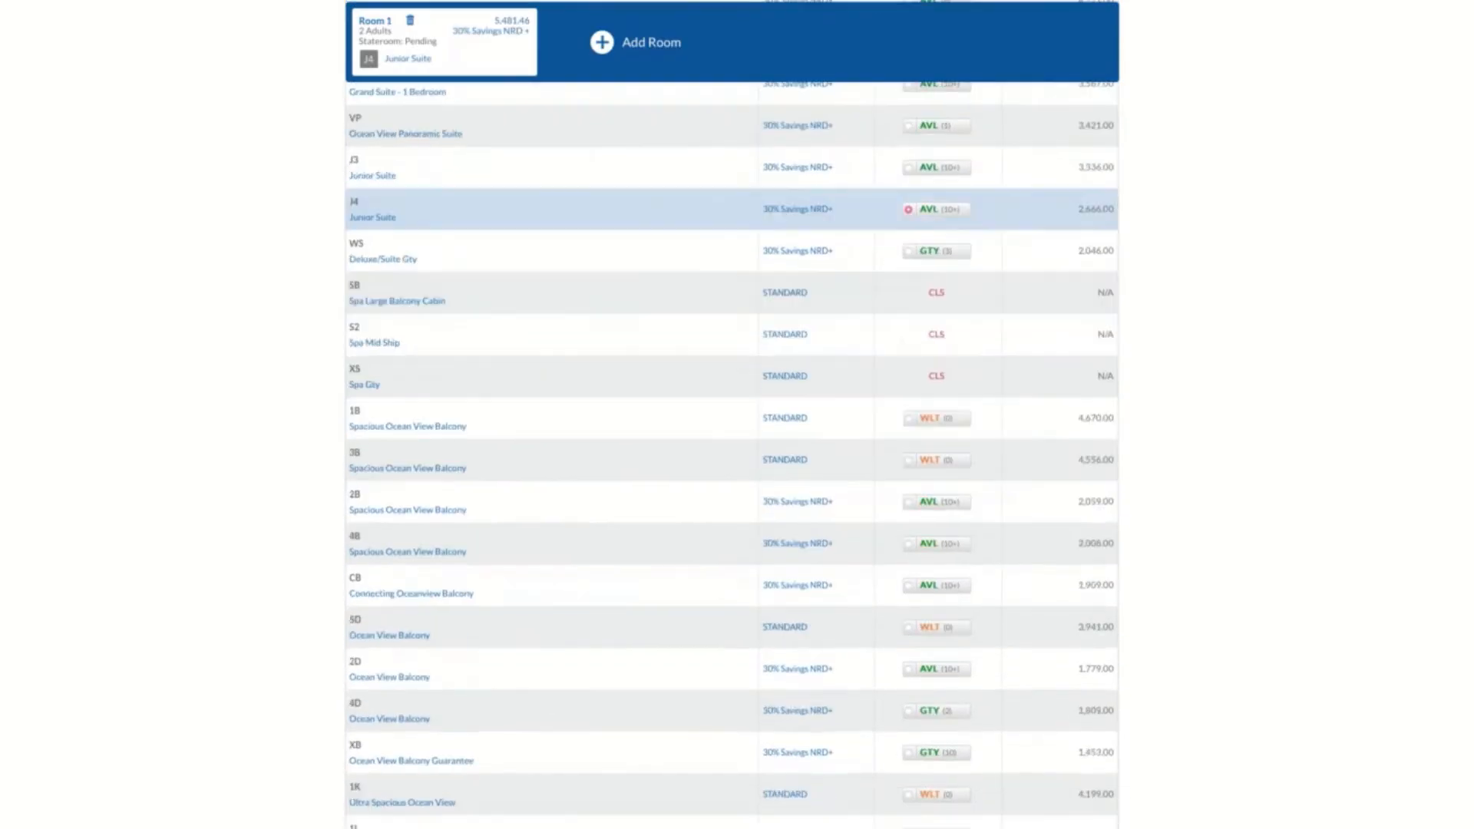
scroll(911, 717, "down", 8)
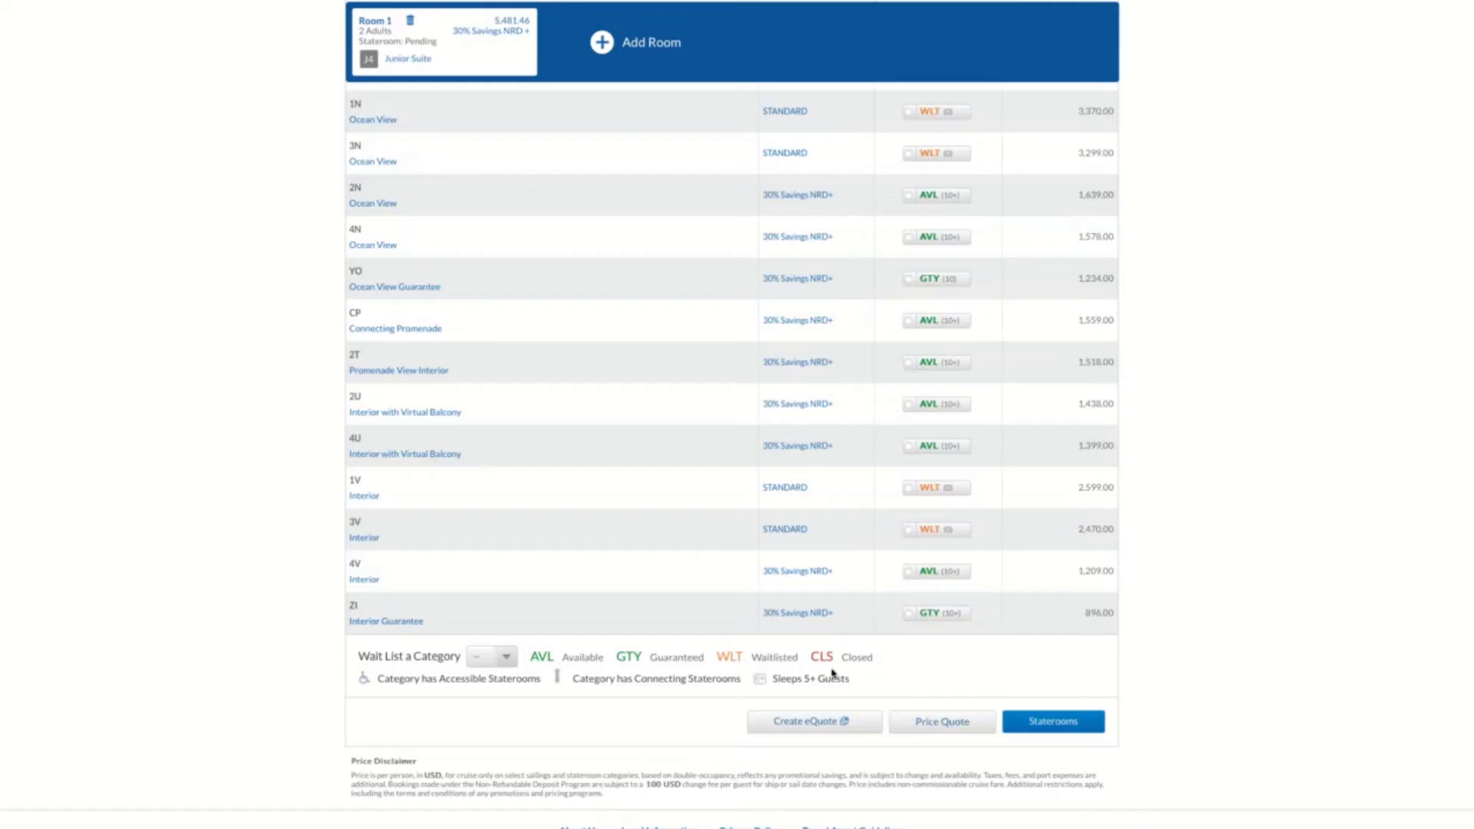
left_click(1036, 734)
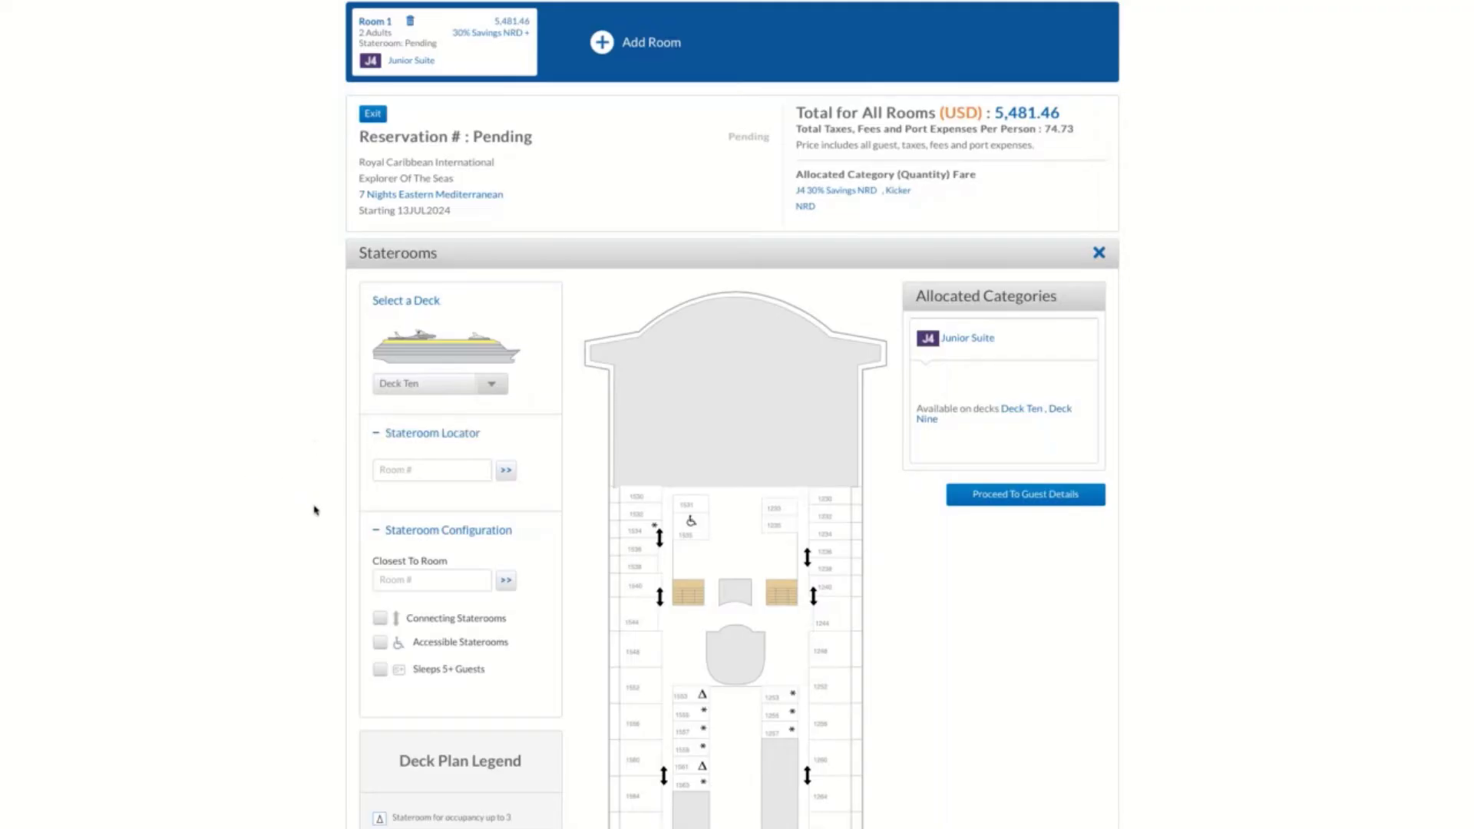
Examine the Deck Ten plan, the stateroom locator and configuration options, and the deck plan legend
scroll(365, 455, "up", 3)
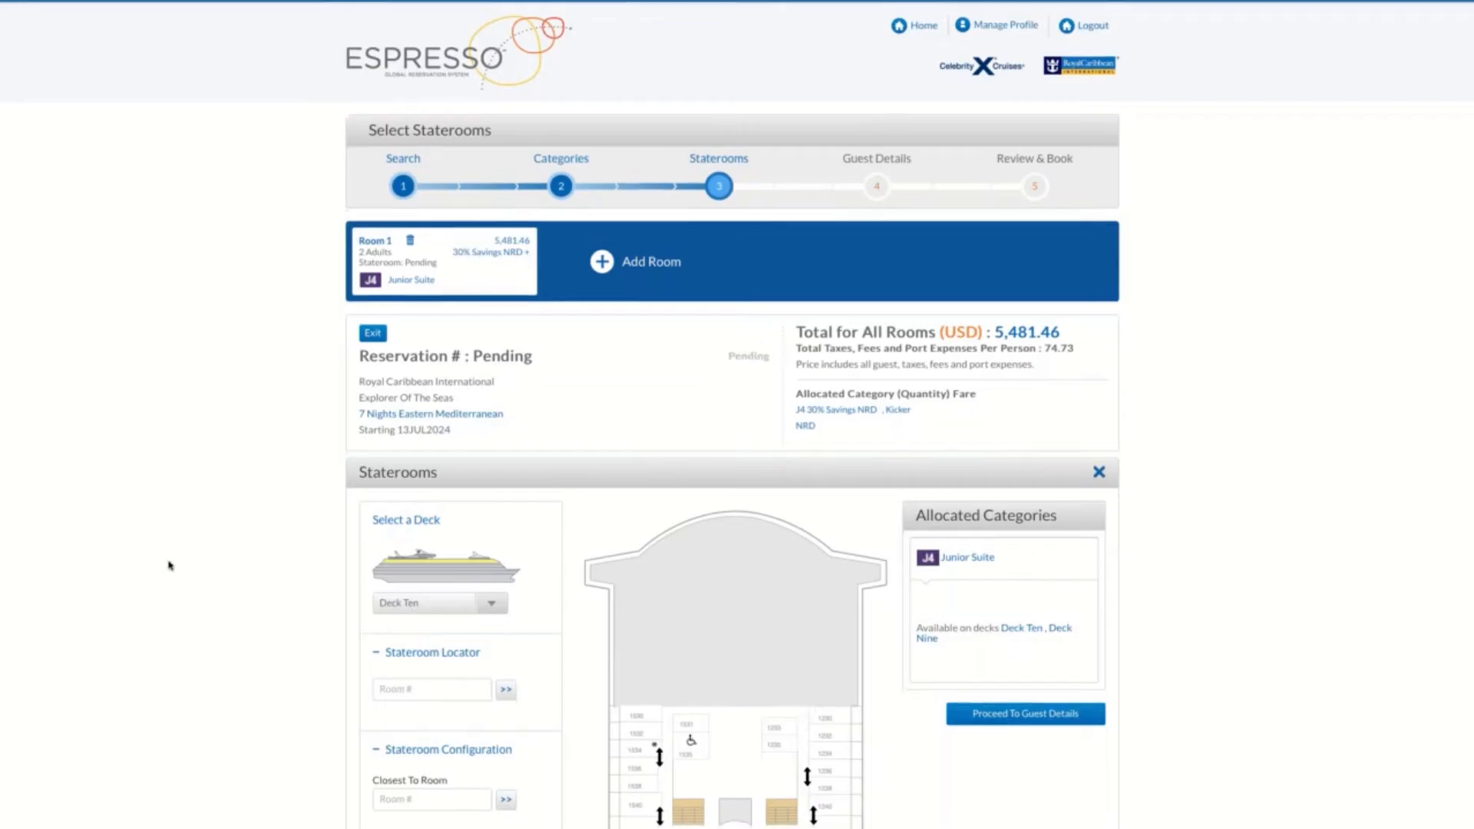
scroll(184, 565, "down", 2)
scroll(188, 566, "down", 1)
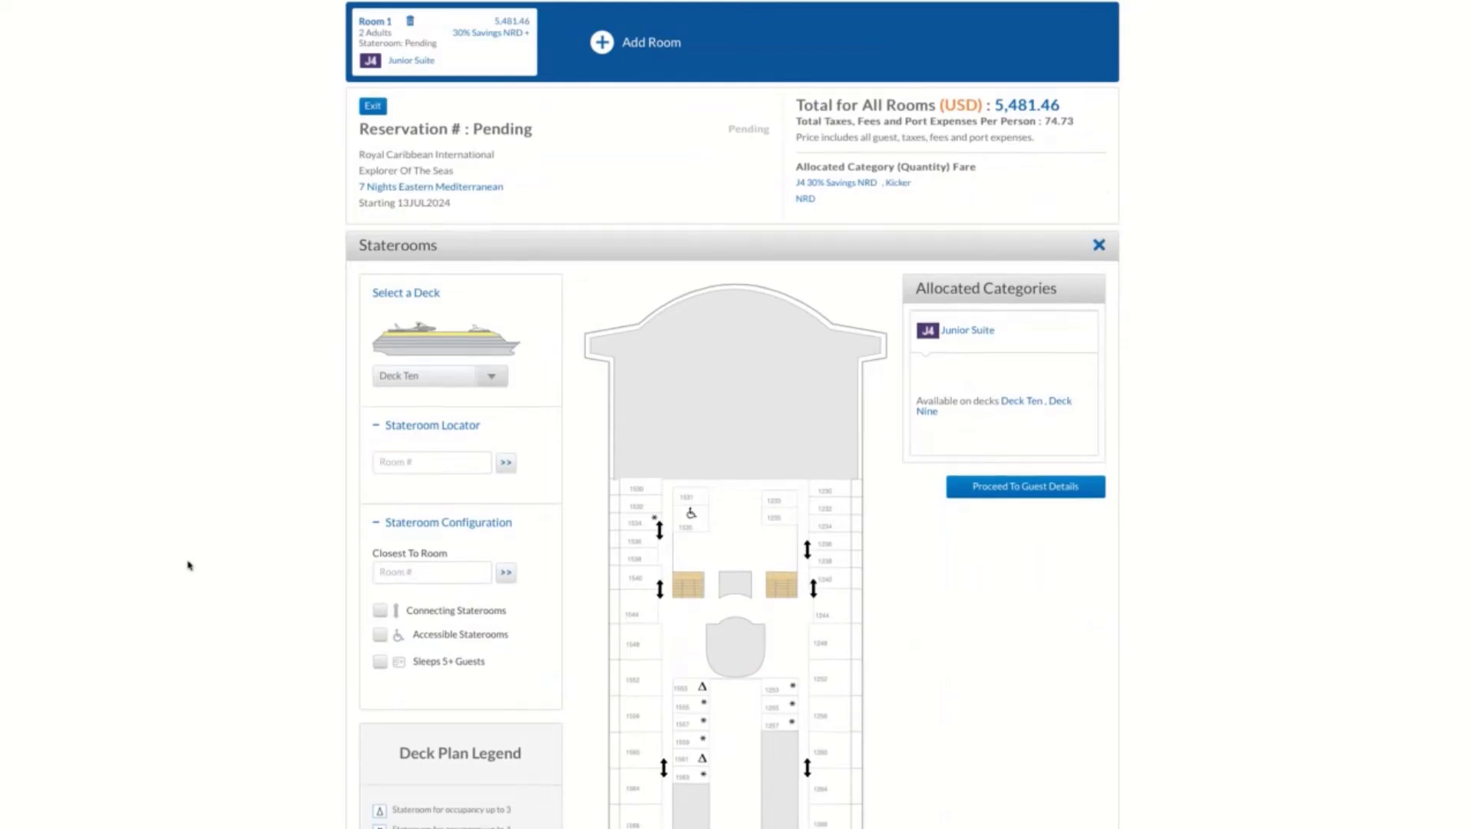
scroll(188, 565, "down", 1)
scroll(188, 566, "down", 1)
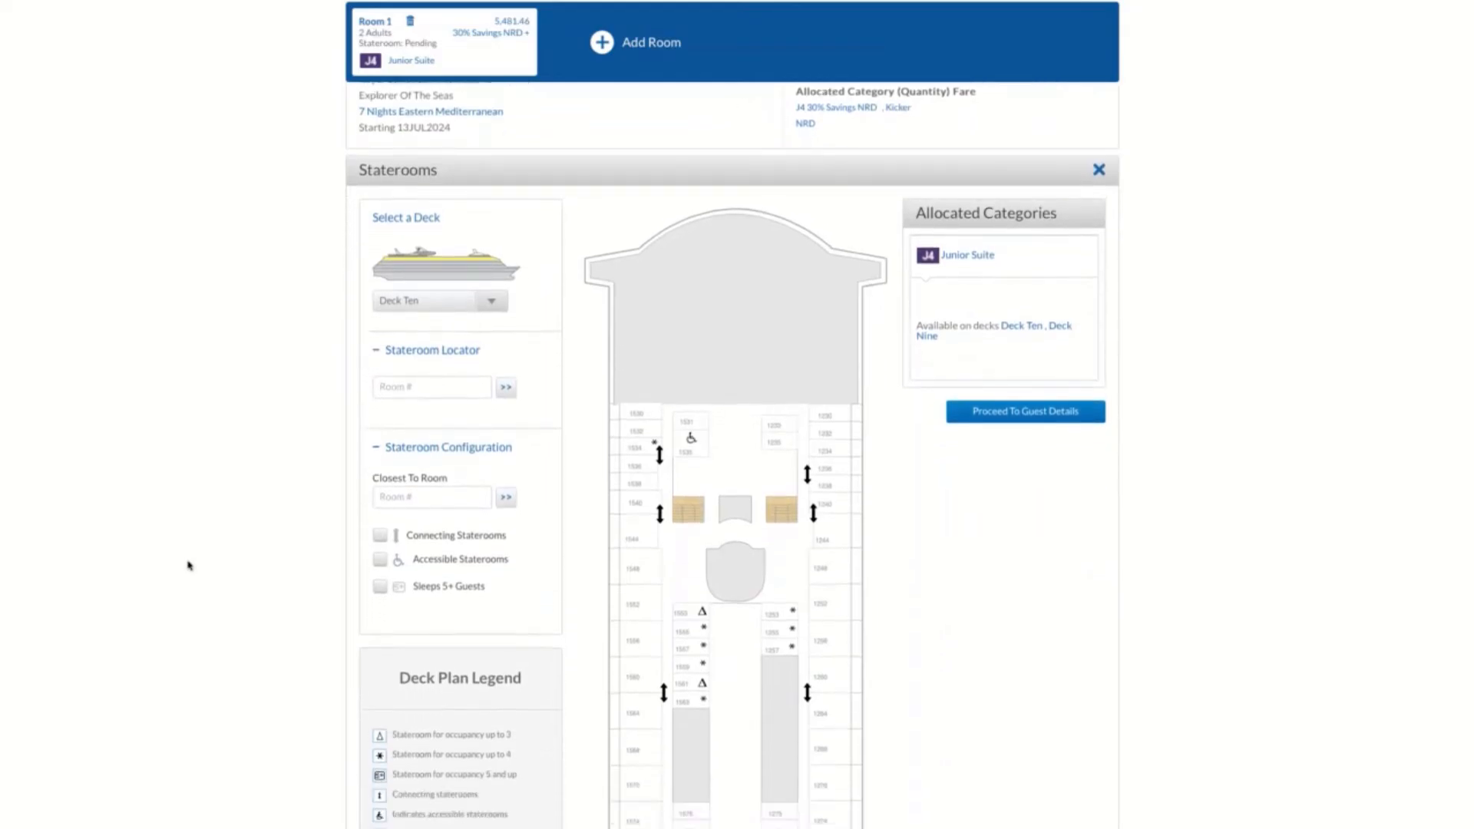
scroll(188, 565, "down", 1)
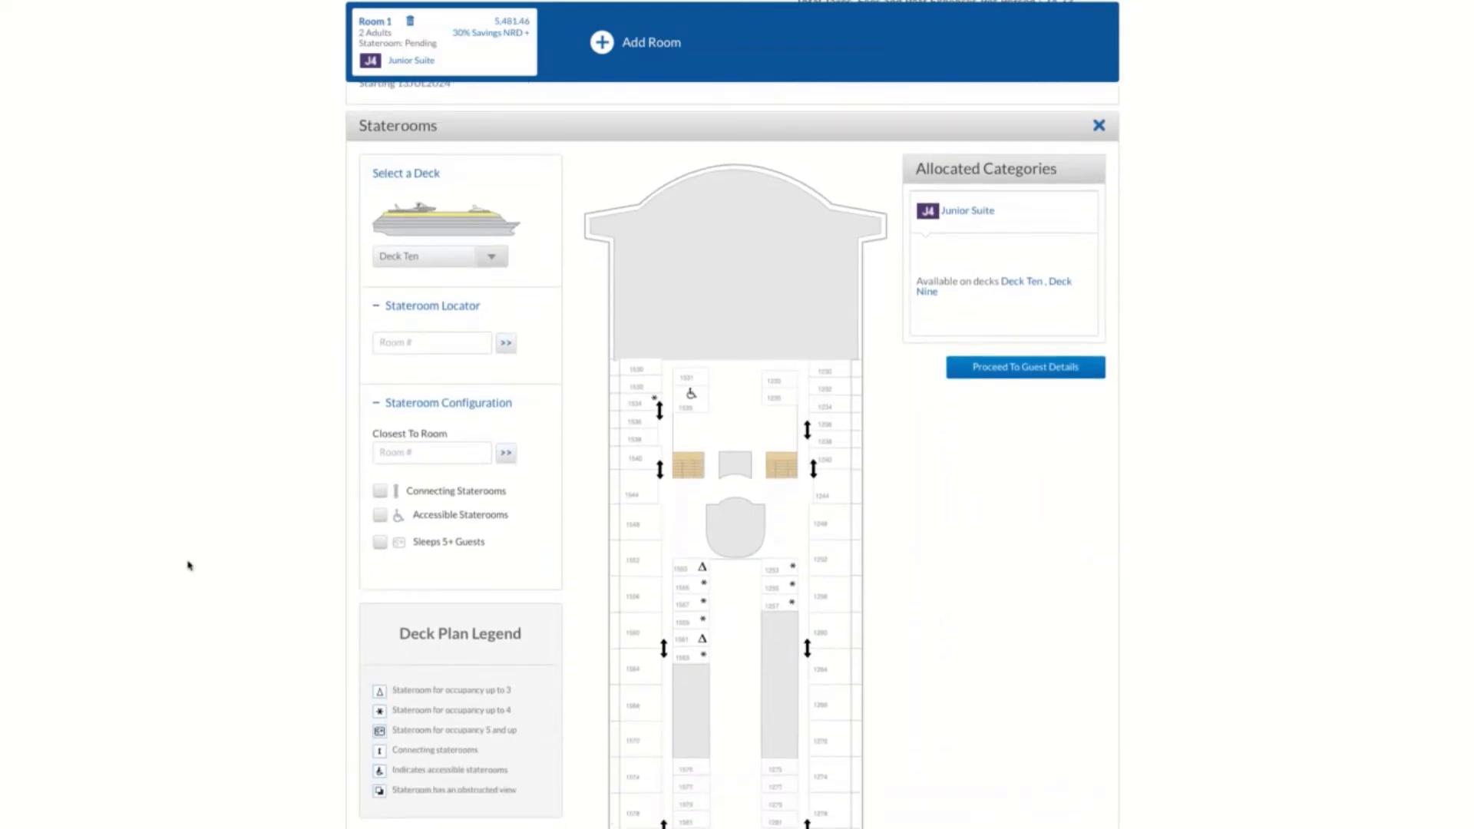
scroll(188, 566, "down", 2)
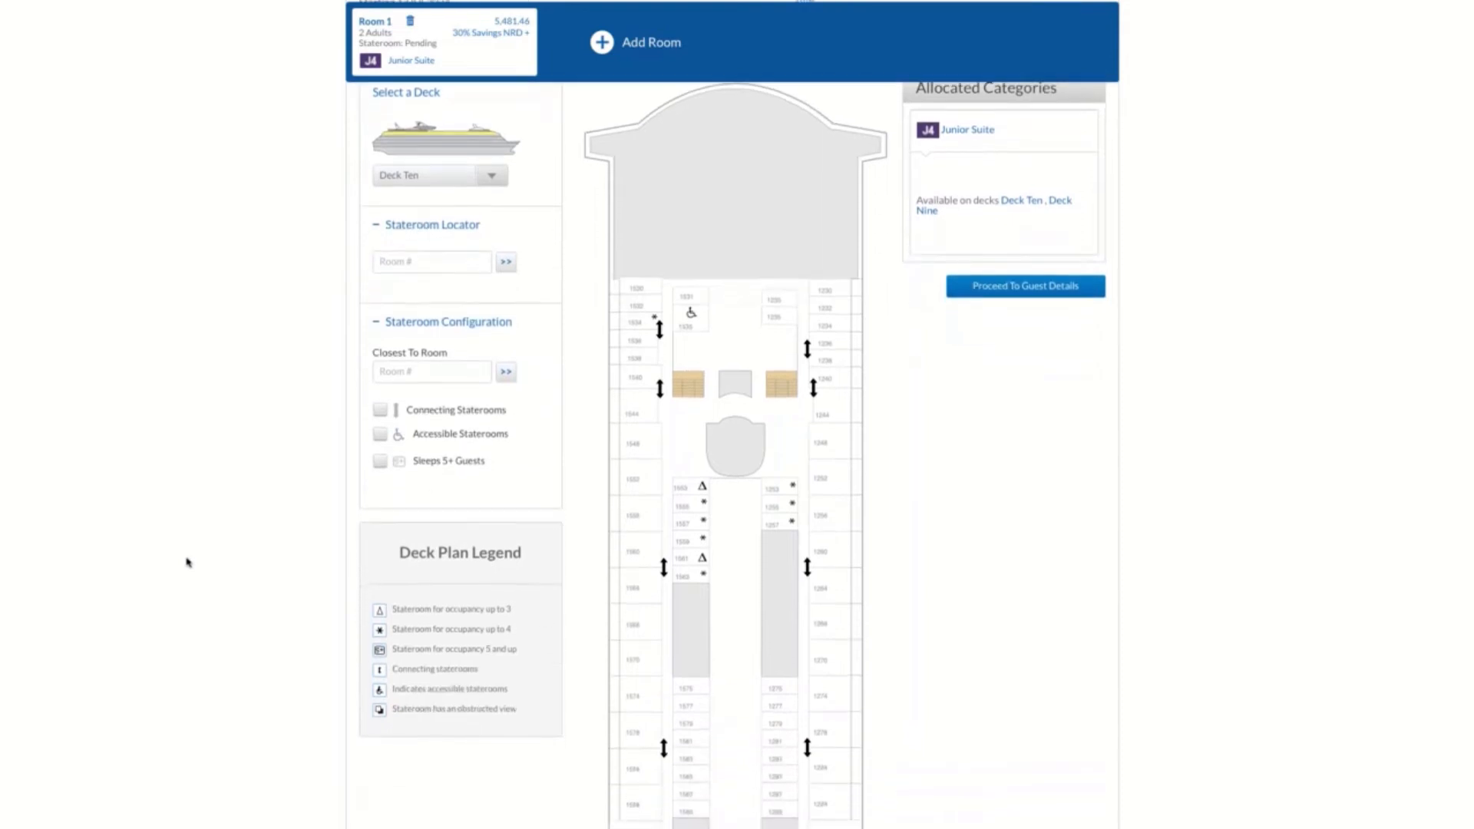
scroll(188, 563, "down", 2)
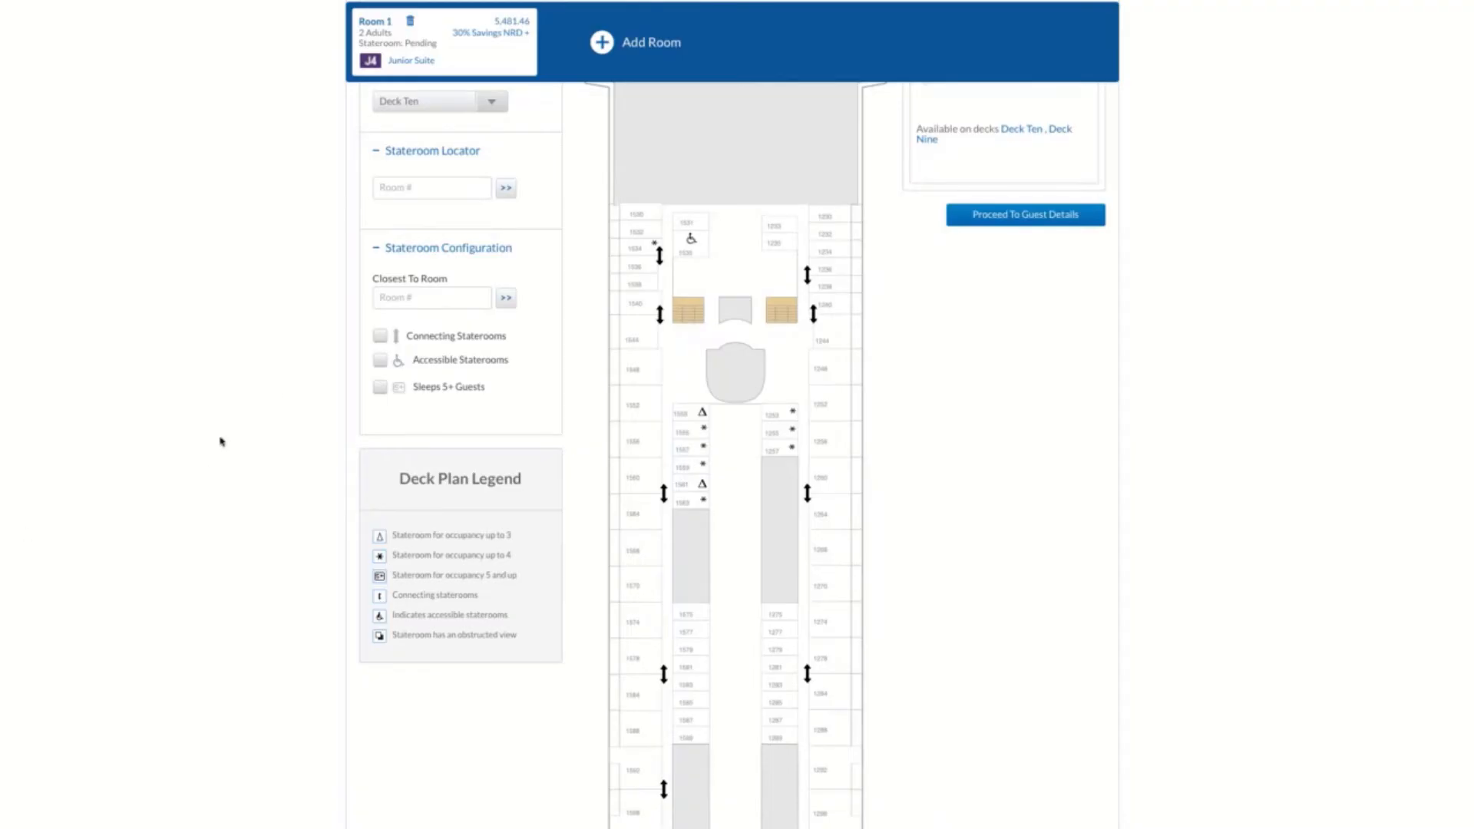
Switch the deck plan to Deck Seven and look over its staterooms down to the aft end
left_click(495, 116)
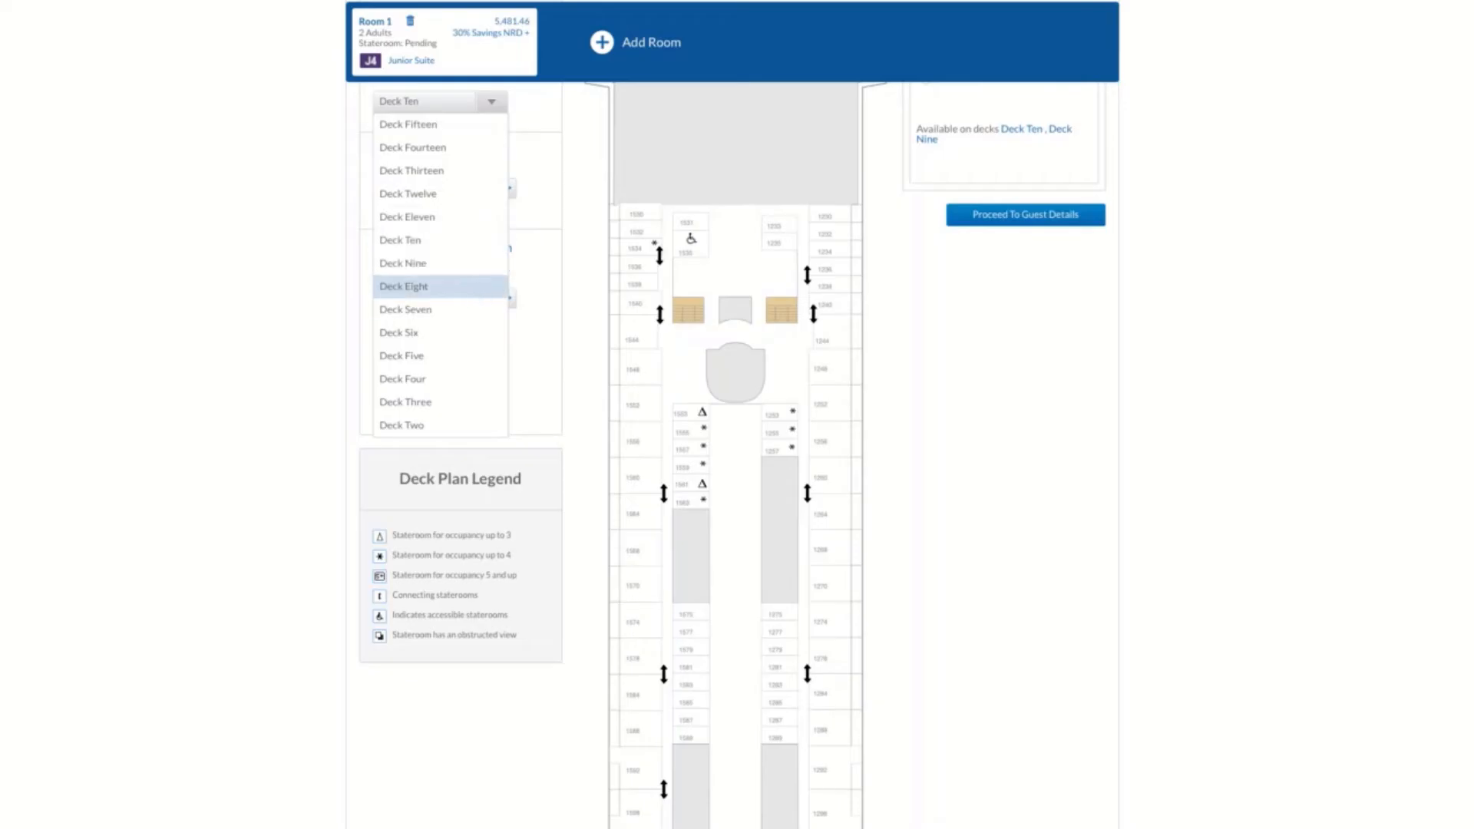
left_click(458, 318)
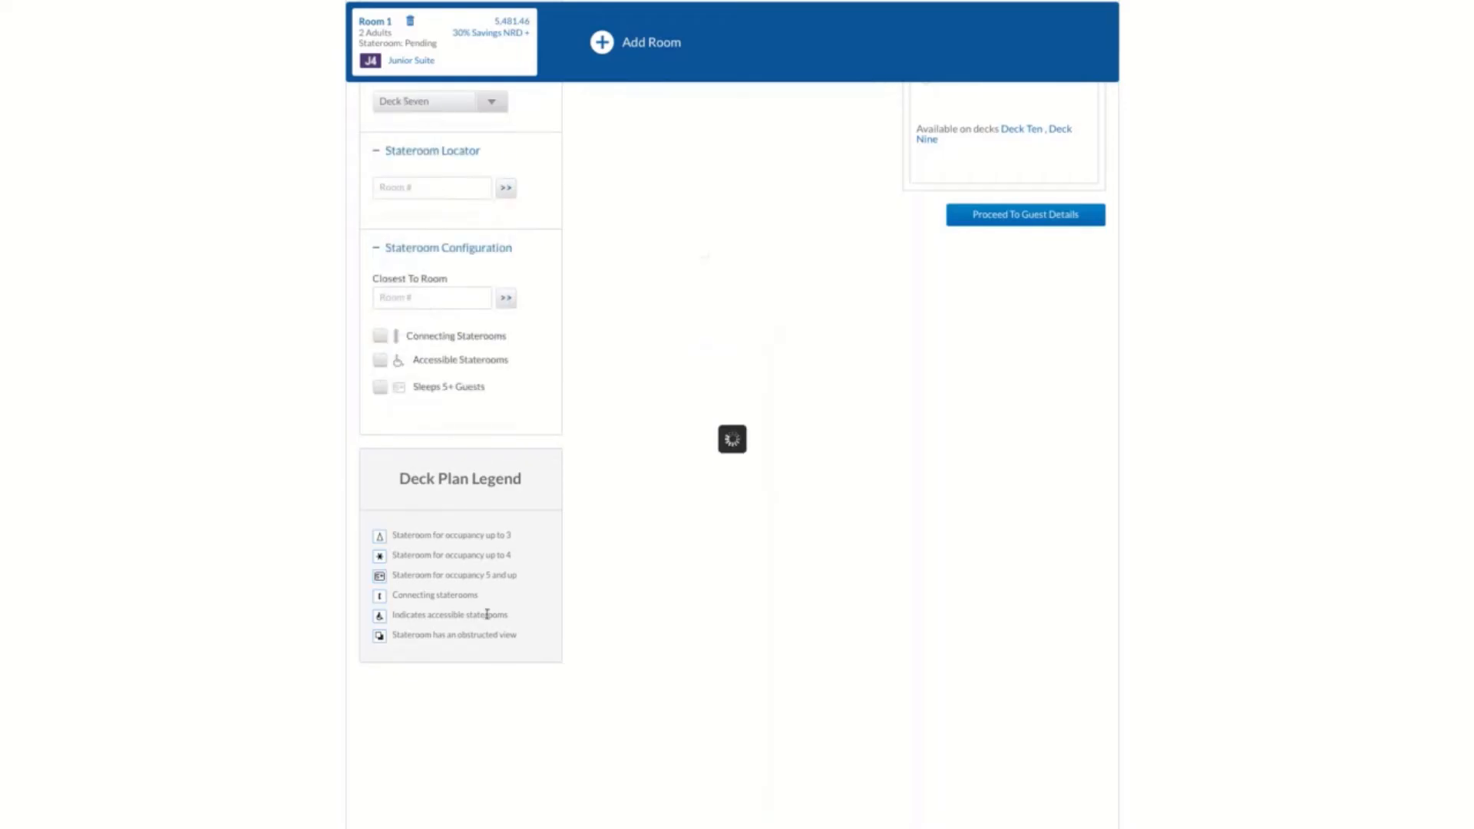
scroll(652, 610, "down", 2)
scroll(624, 608, "down", 4)
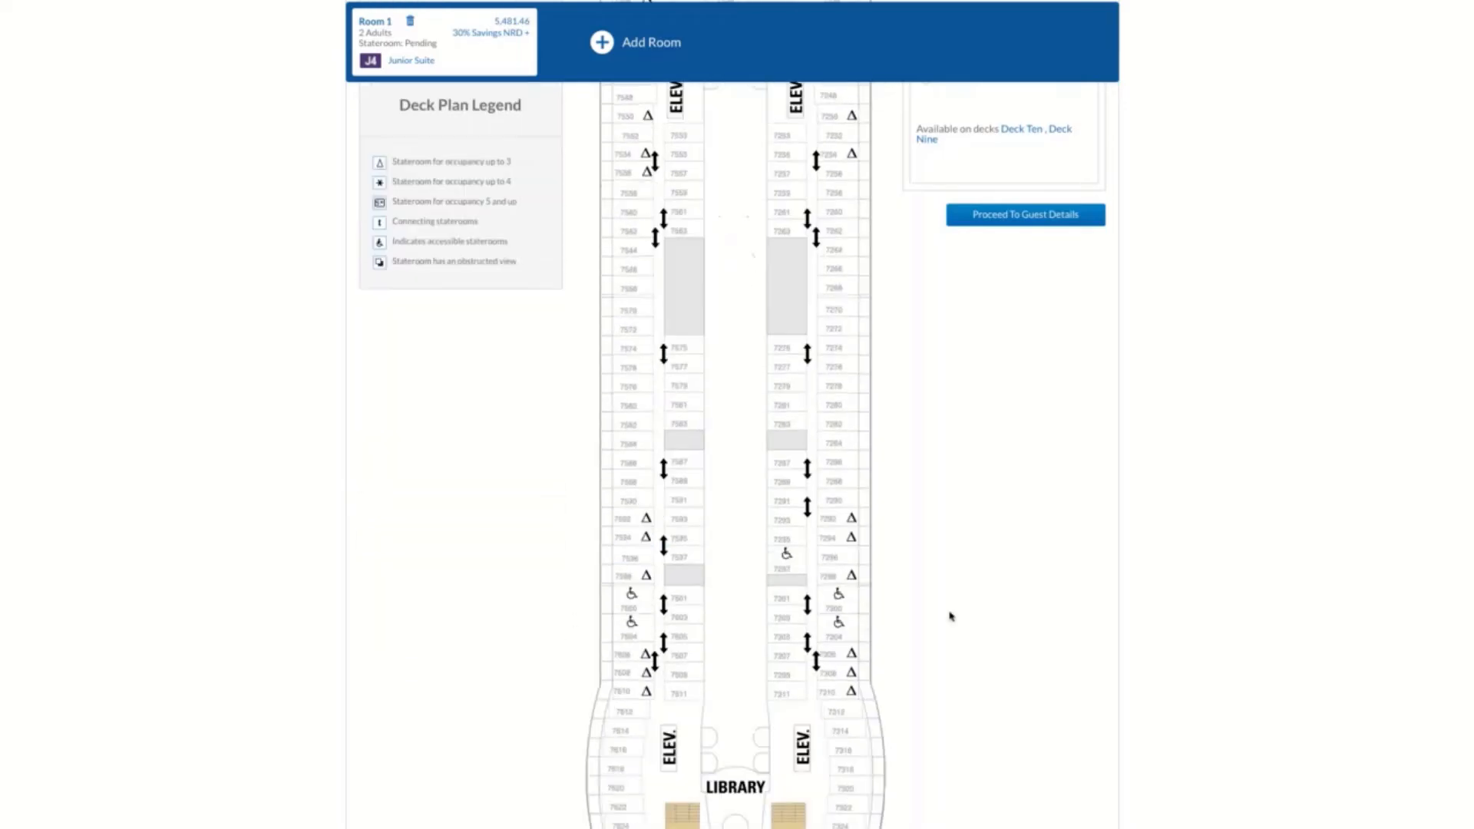
scroll(950, 614, "down", 4)
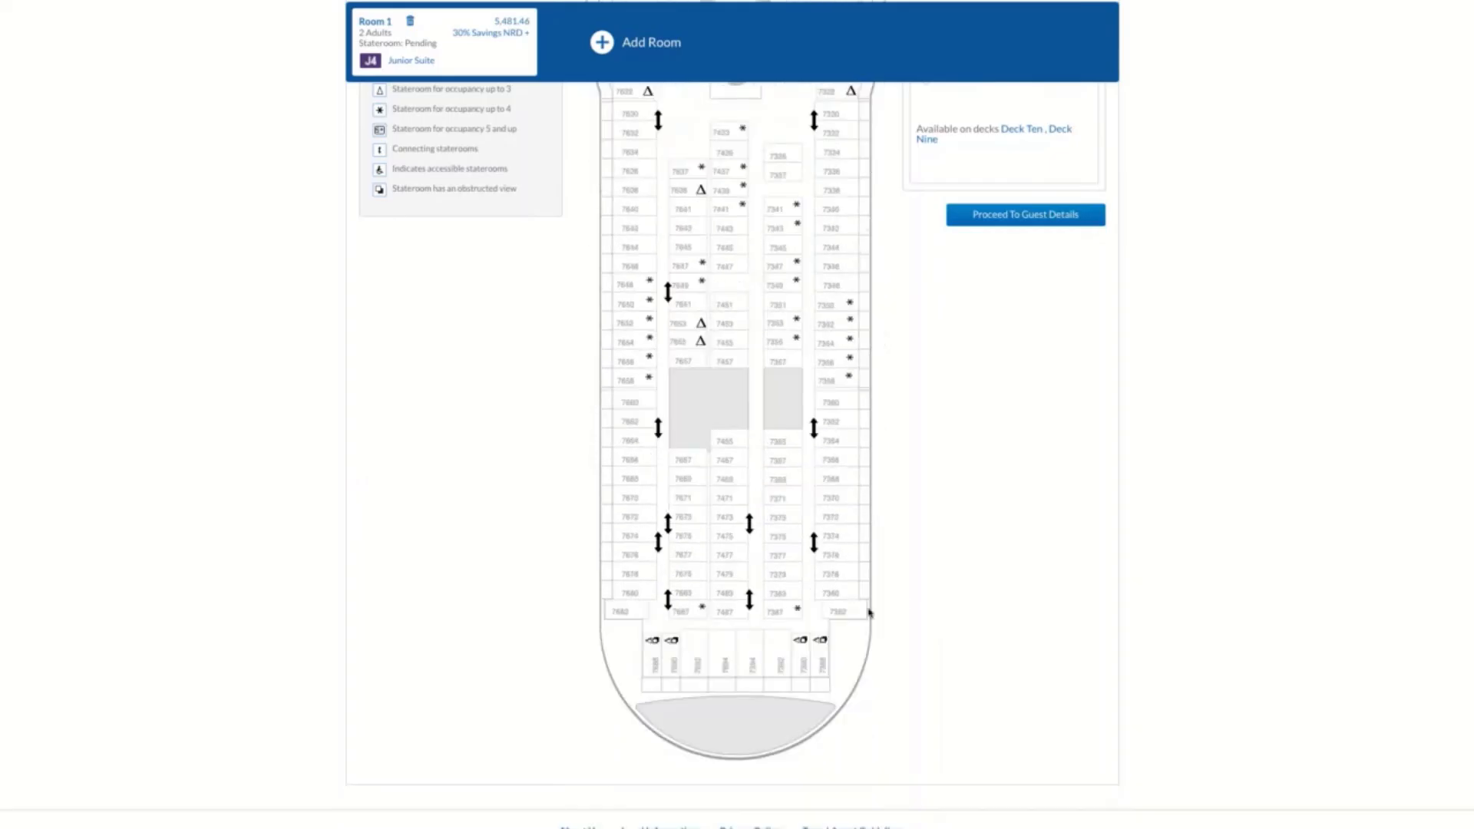
Check the details of aft stateroom 7392 on Deck Seven, close them and return to the start of the deck plan
scroll(868, 647, "up", 1)
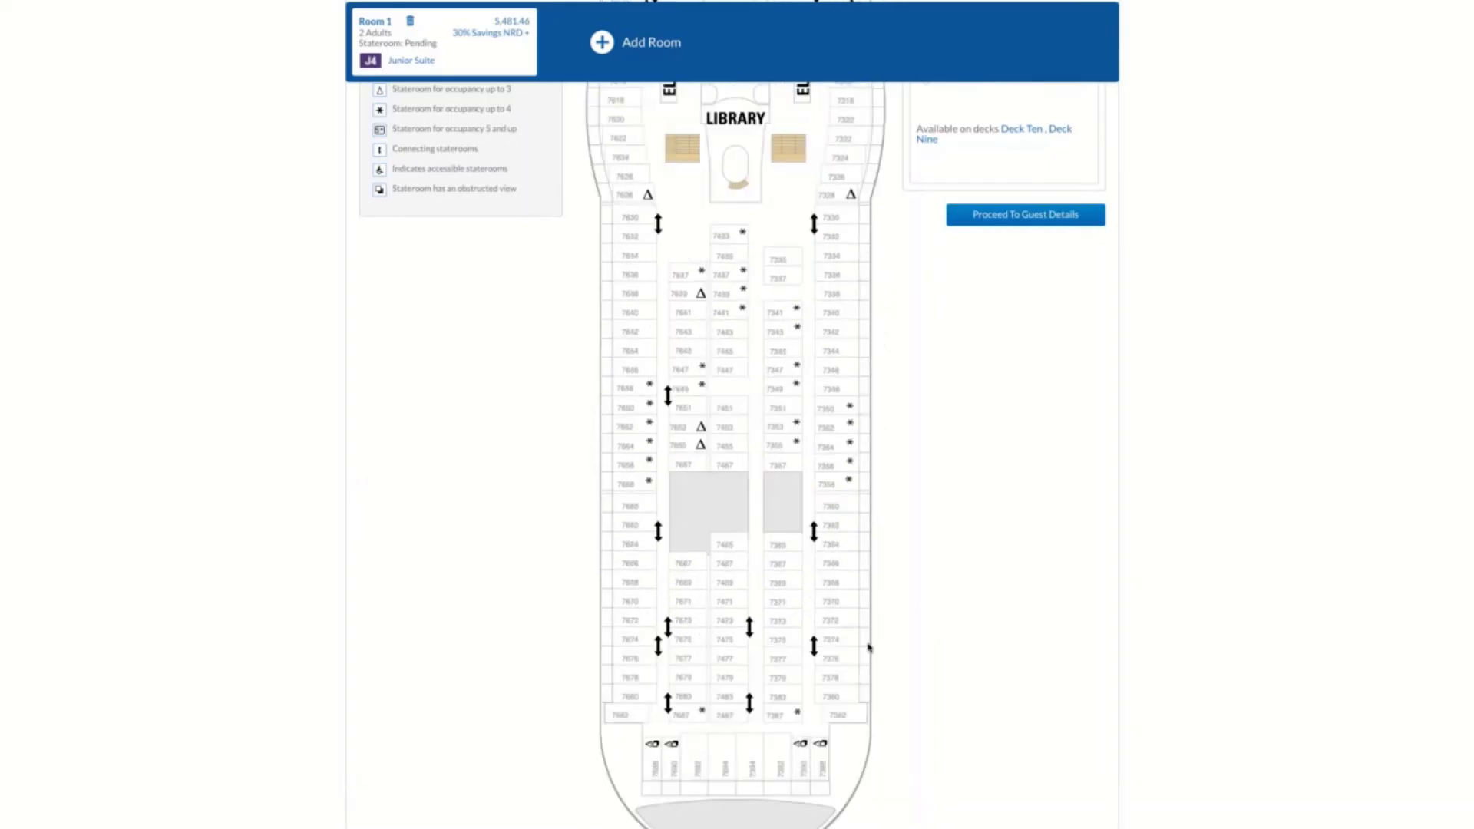
left_click(780, 760)
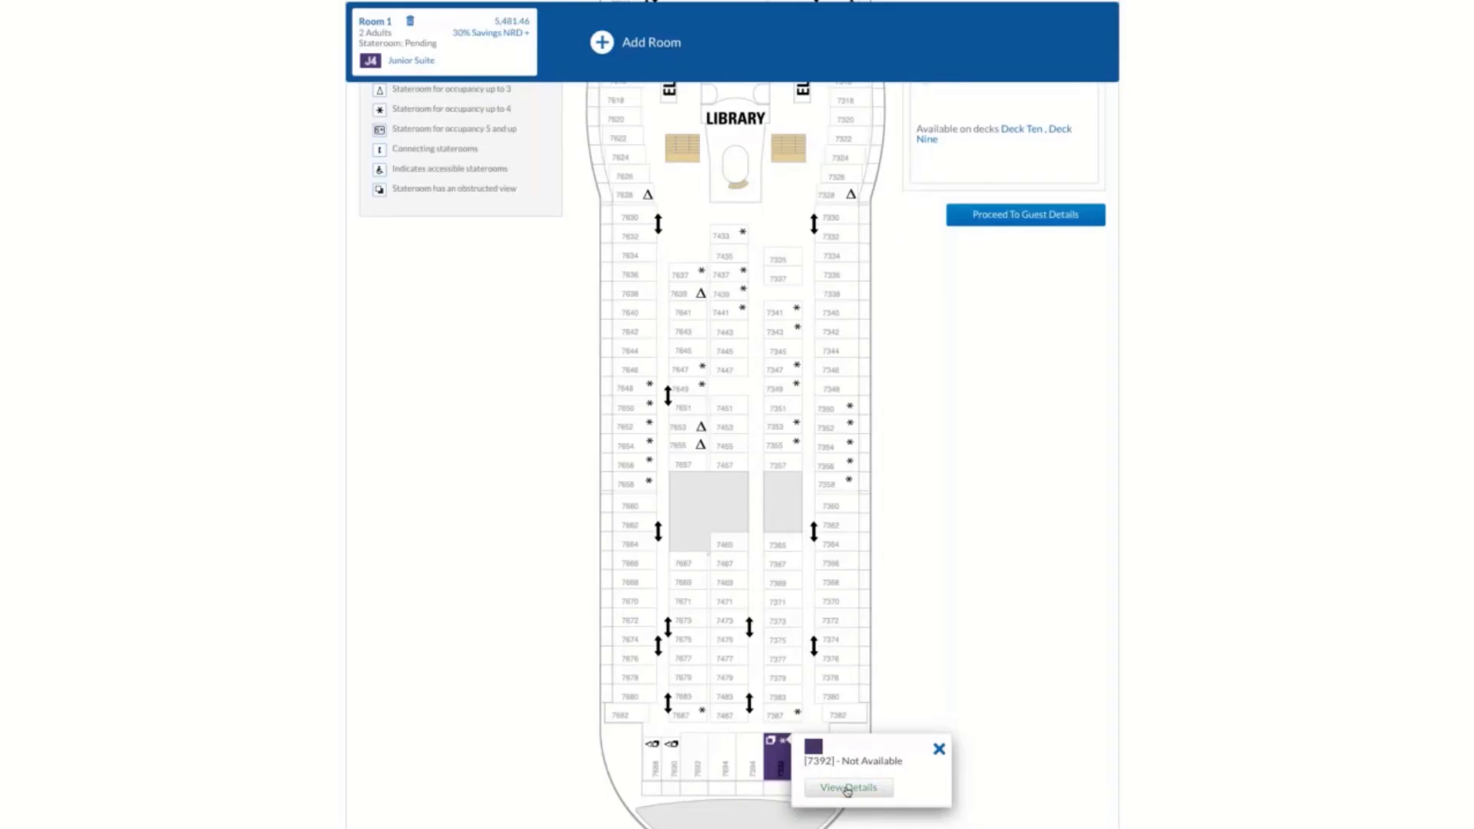
left_click(848, 788)
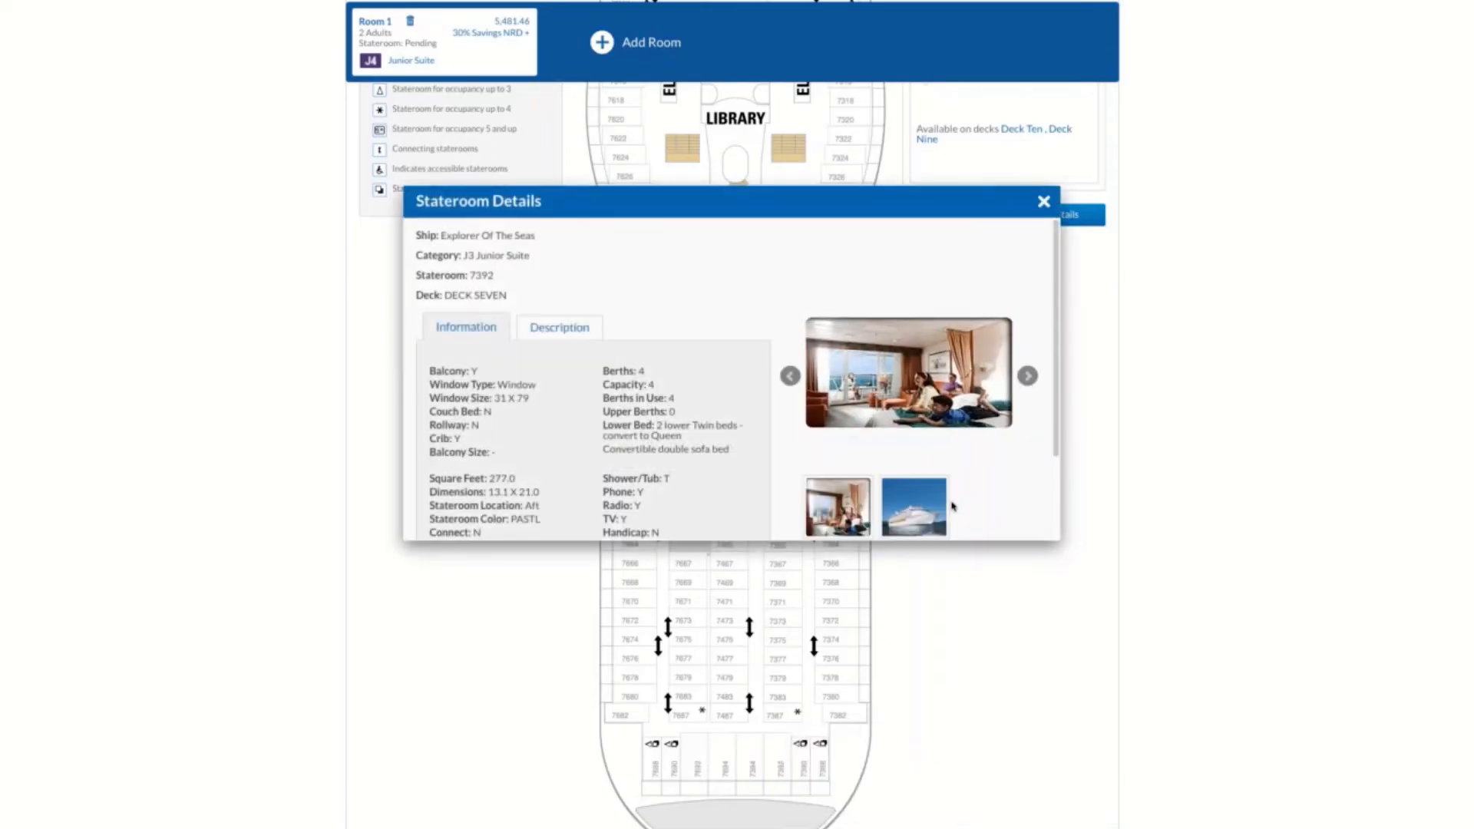
scroll(681, 476, "down", 5)
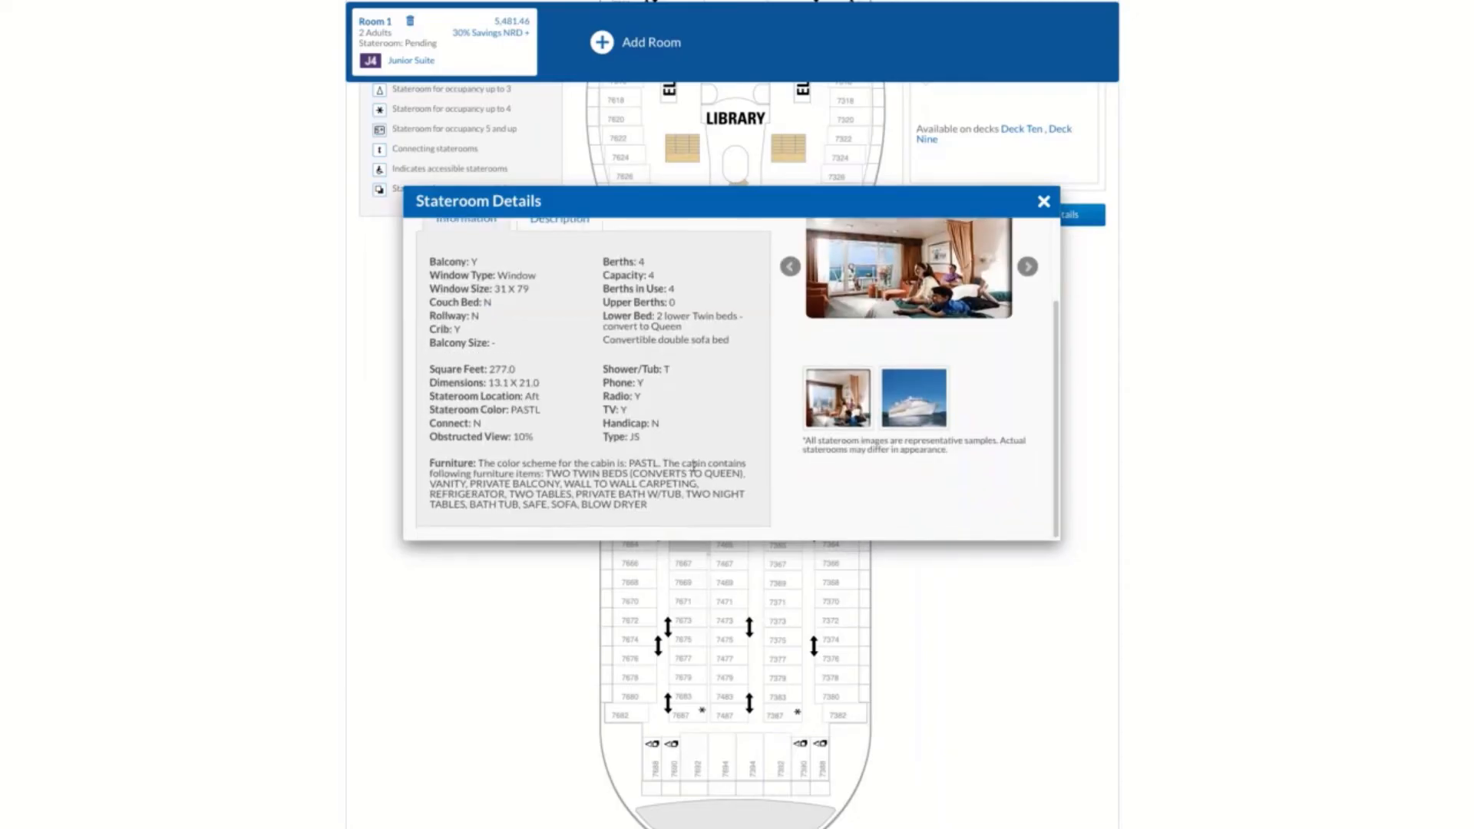
scroll(709, 453, "up", 1)
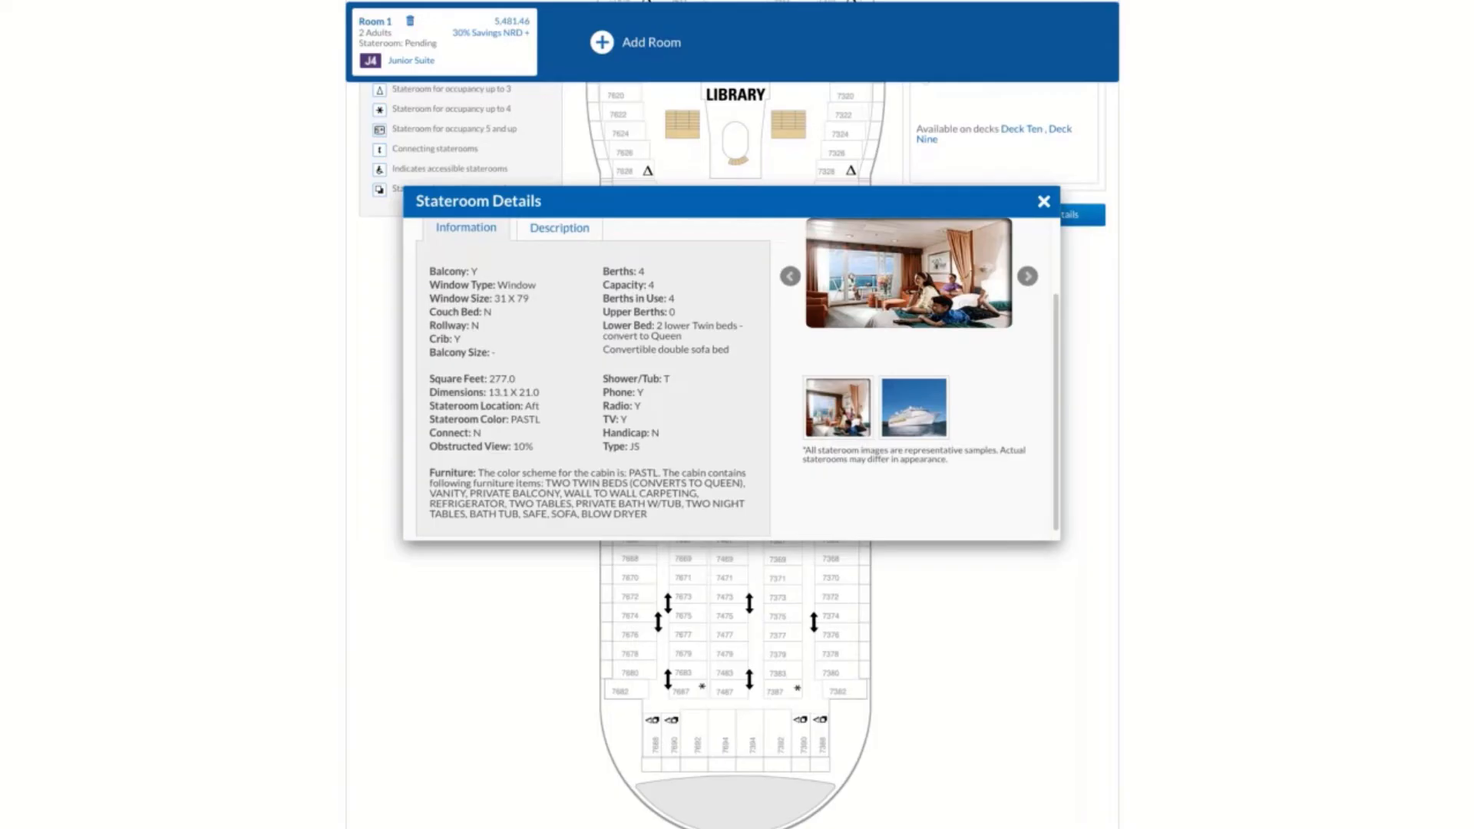
left_click(1044, 202)
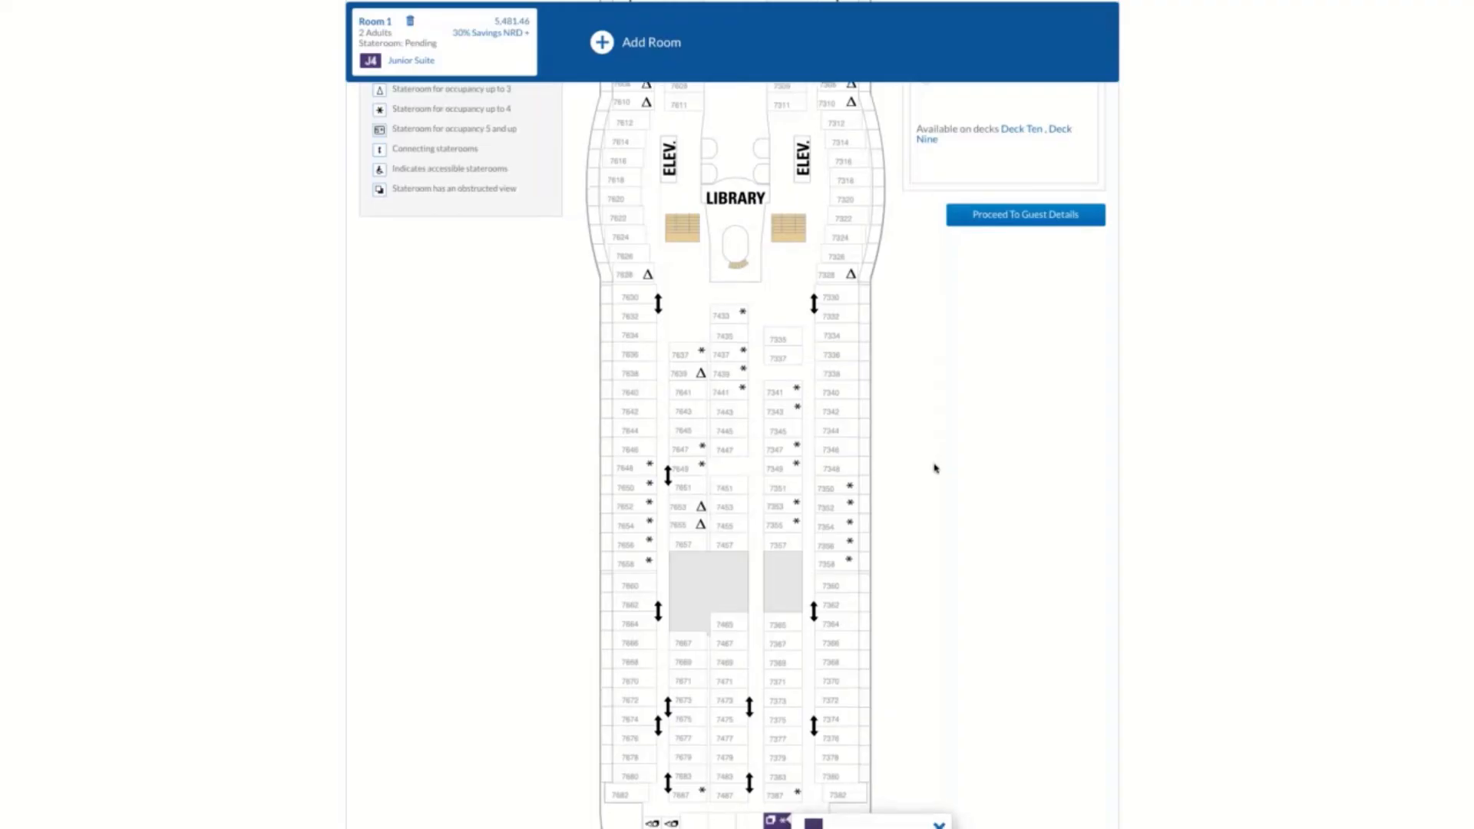
left_click(940, 646)
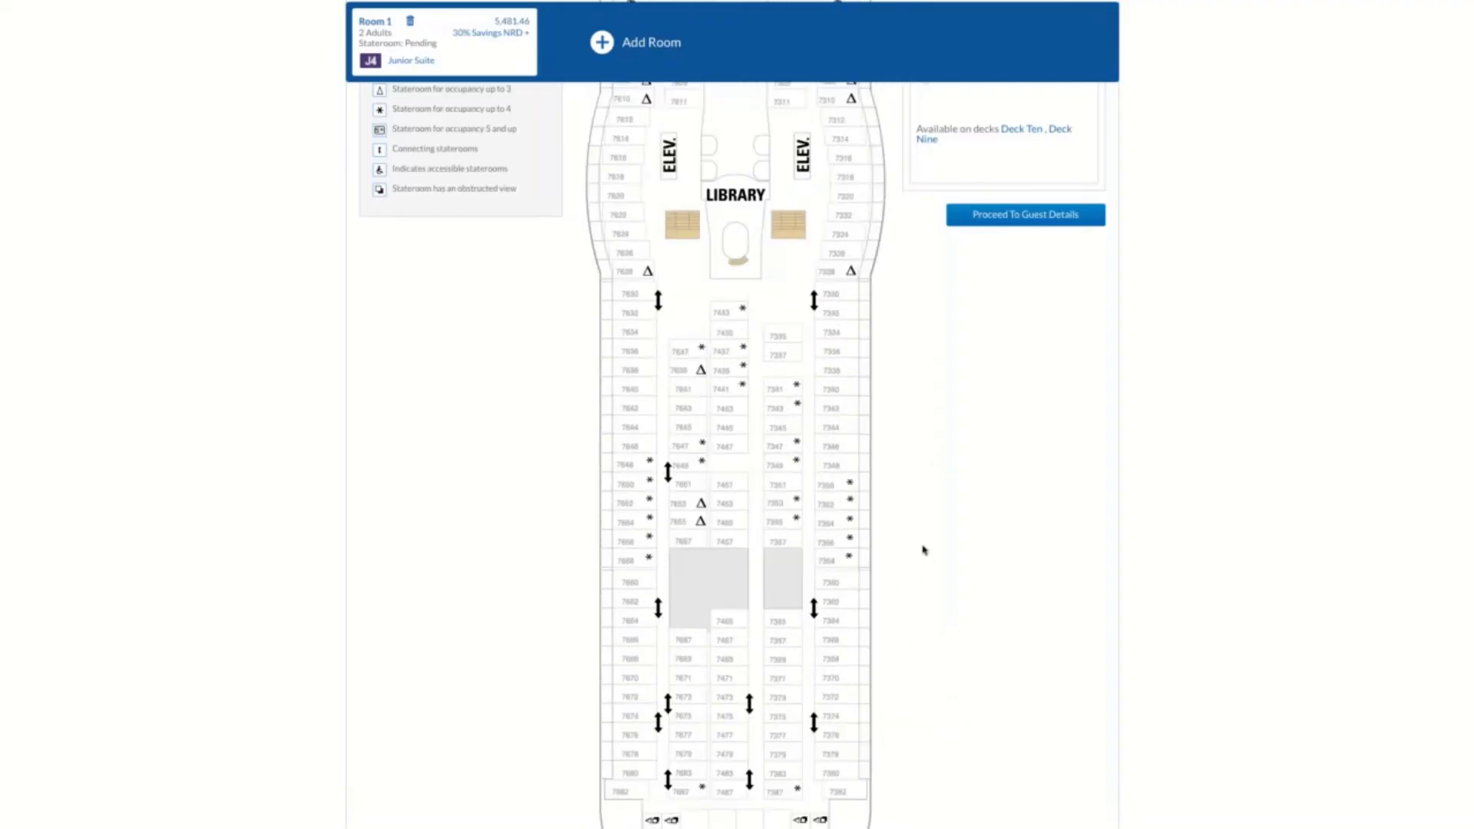
scroll(924, 549, "up", 10)
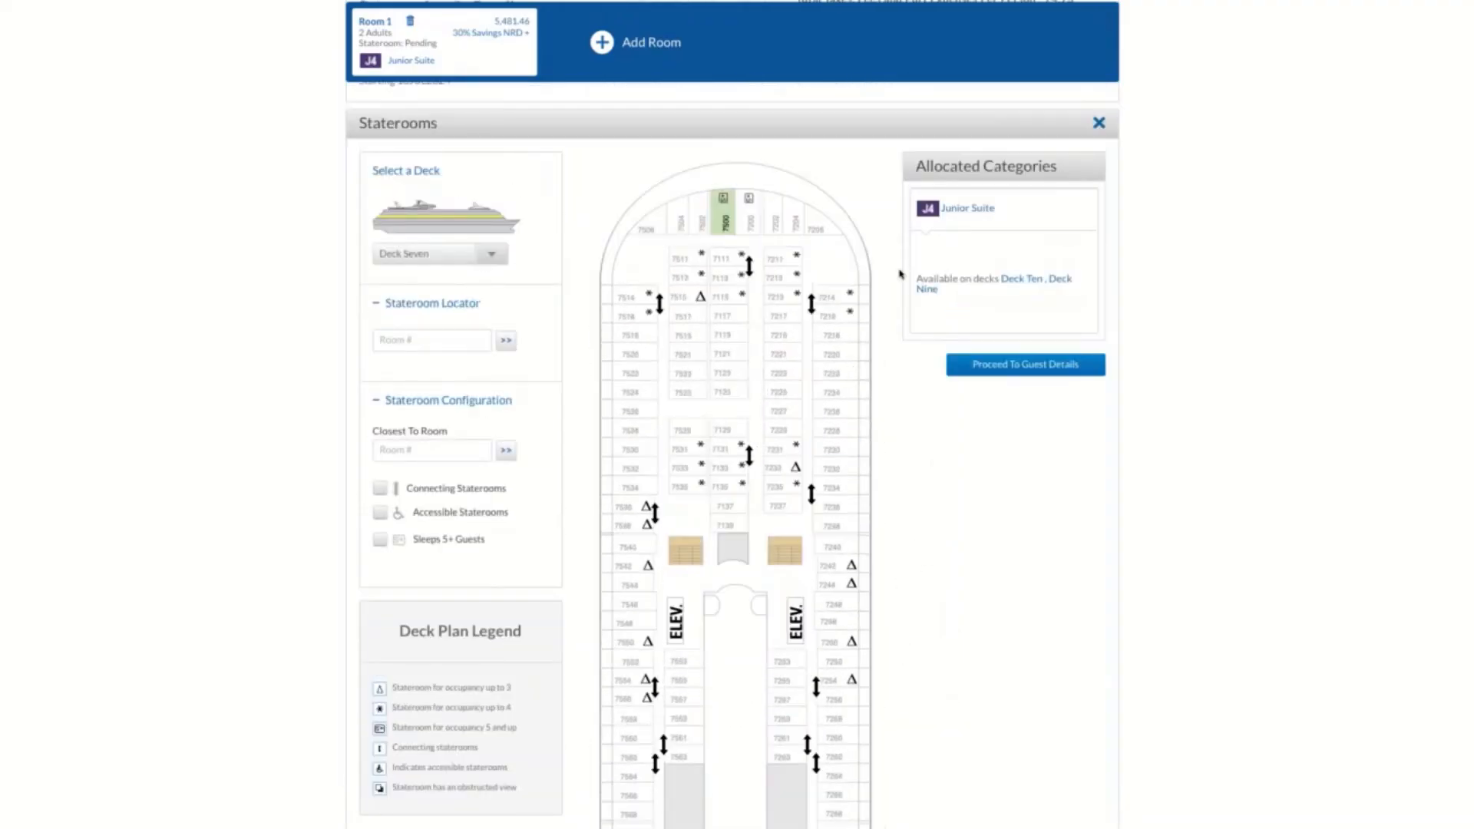
Switch the deck plan to Deck Ten and open the details of midship Junior Suite stateroom 1328
left_click(1026, 280)
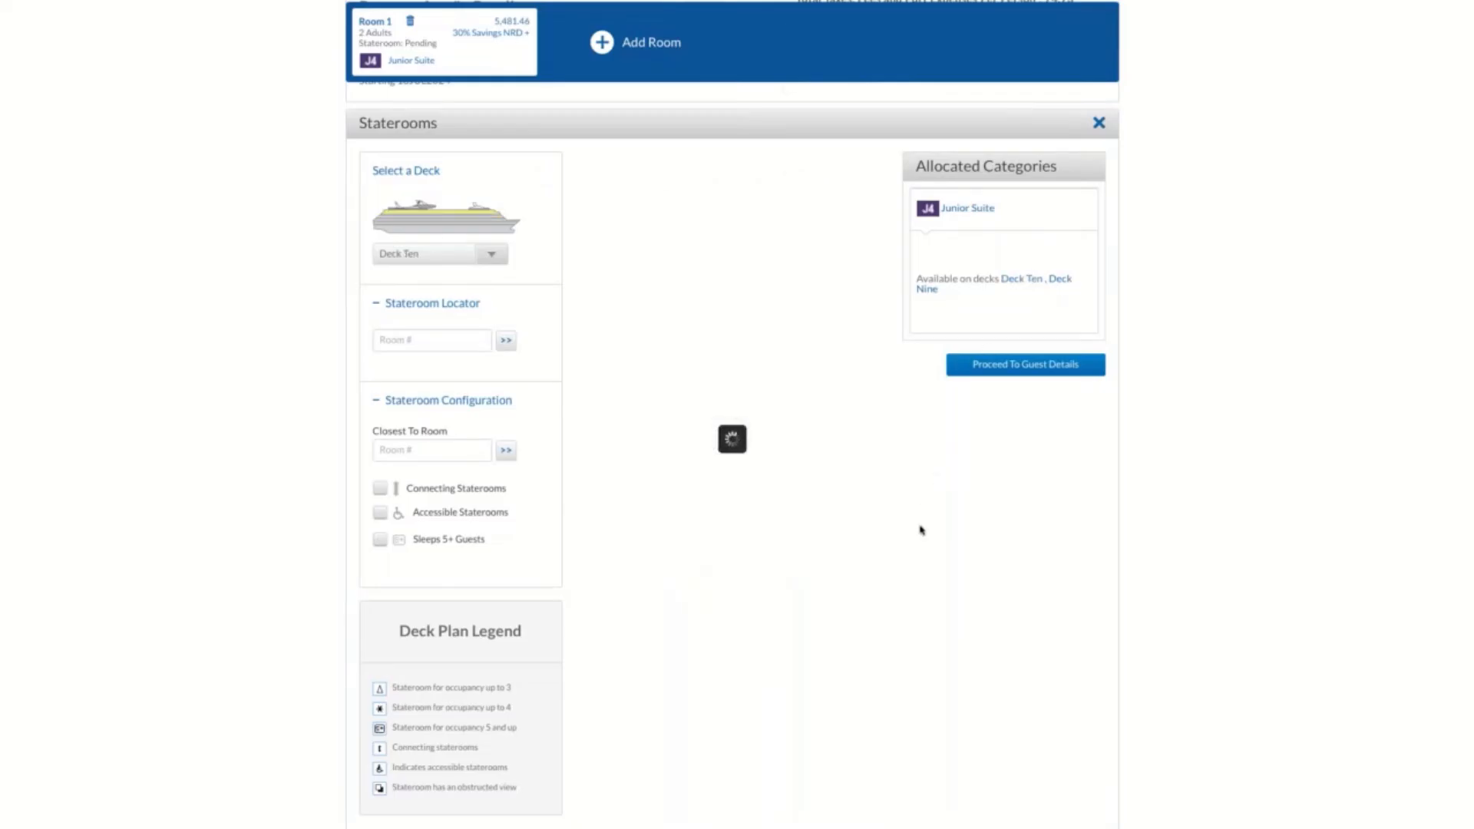
scroll(918, 527, "down", 8)
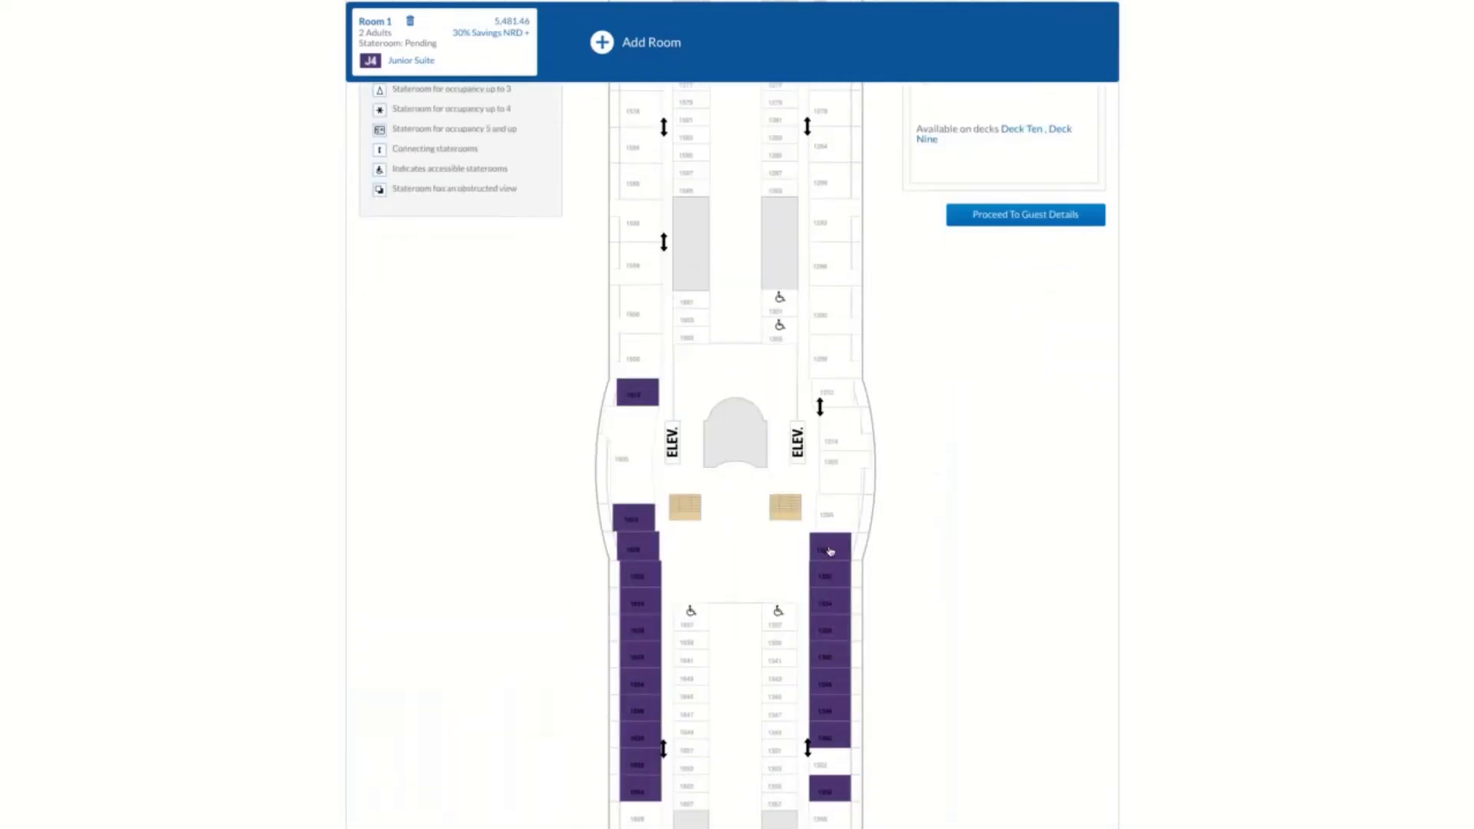
left_click(829, 551)
left_click(951, 602)
Review the stateroom's features and furniture, close its details and proceed to the guest details with stateroom 1328
scroll(582, 451, "down", 1)
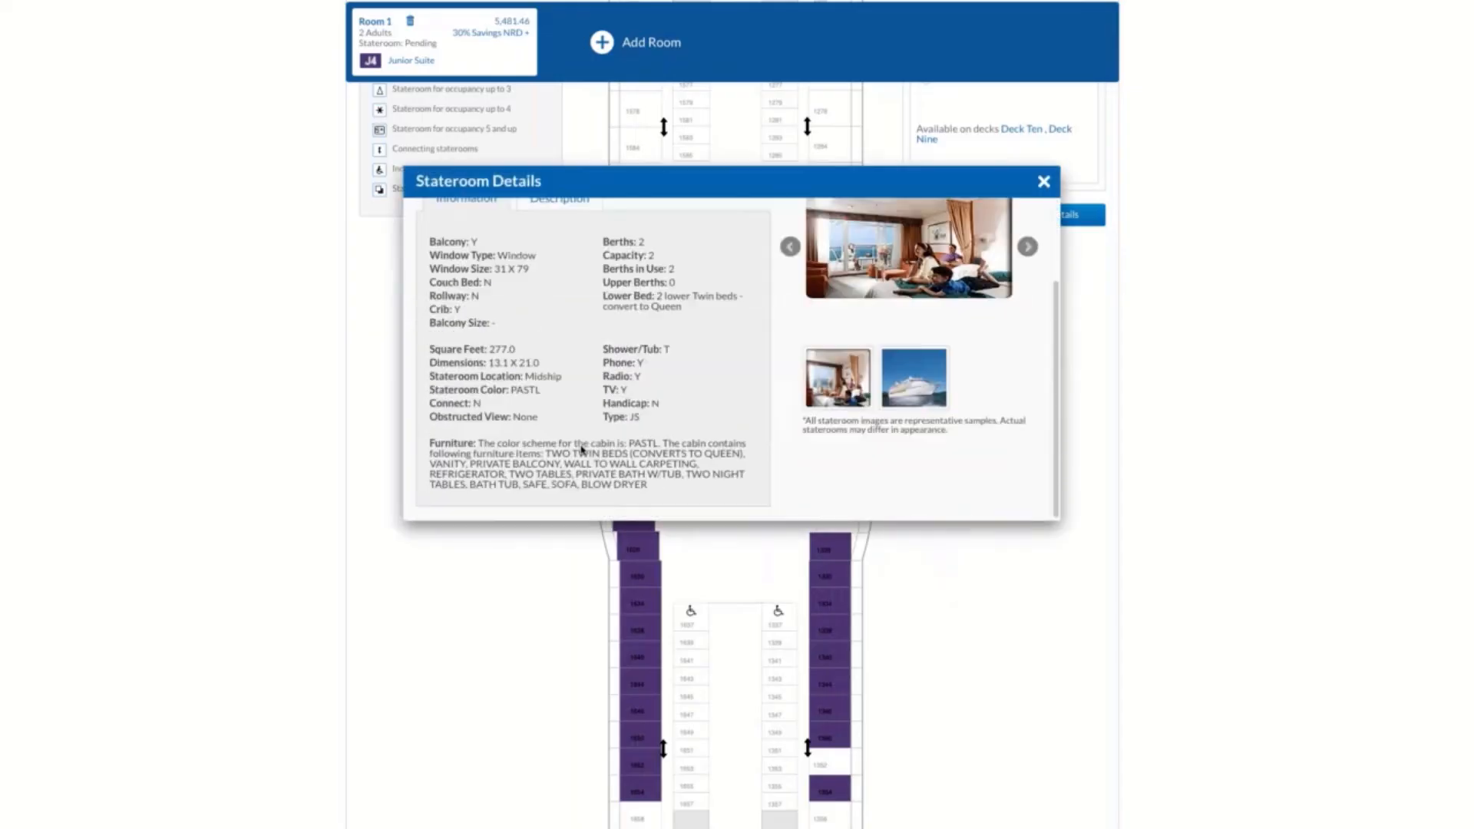
scroll(581, 451, "down", 2)
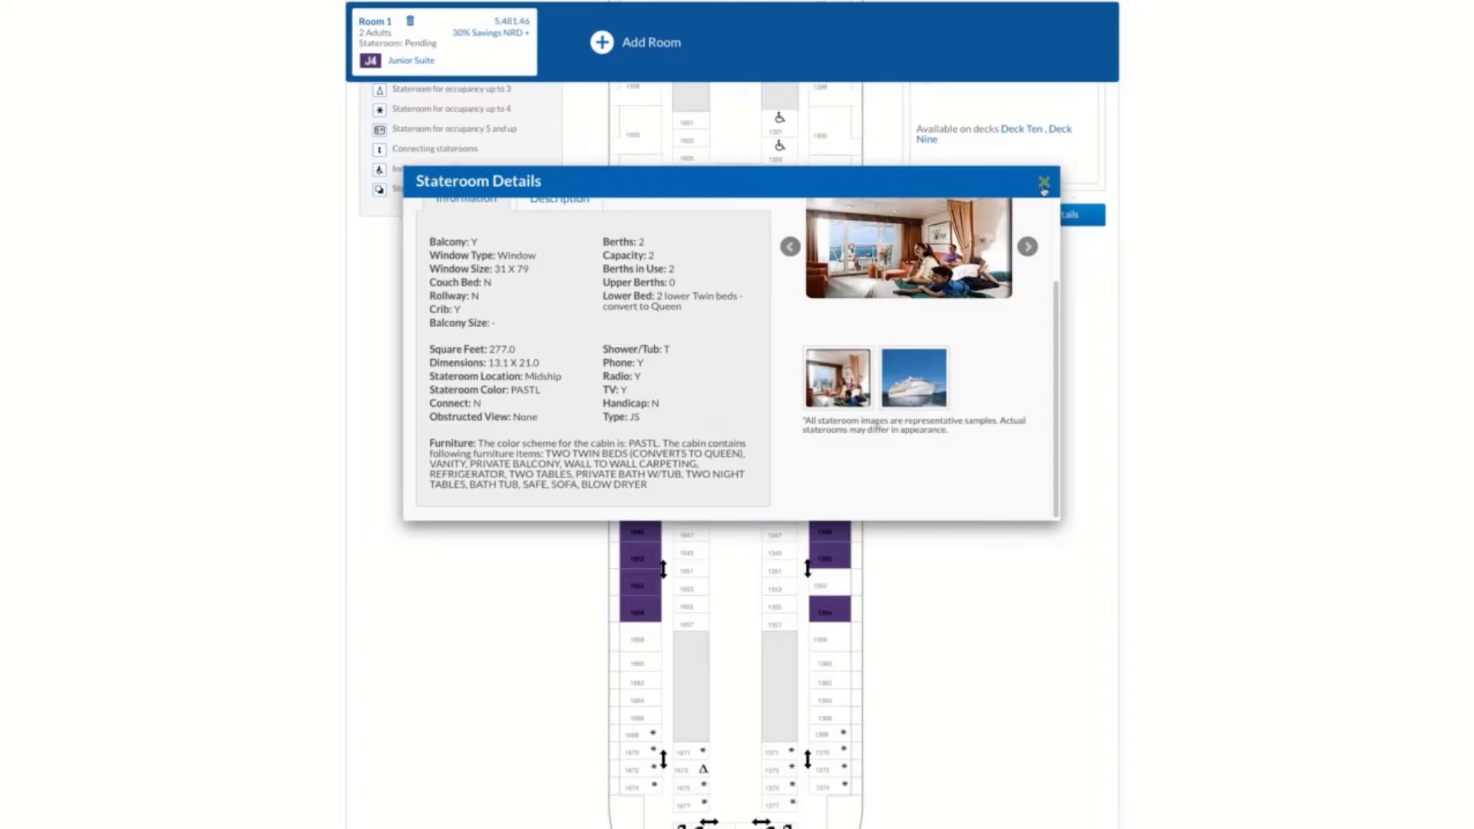
left_click(1043, 181)
left_click(925, 396)
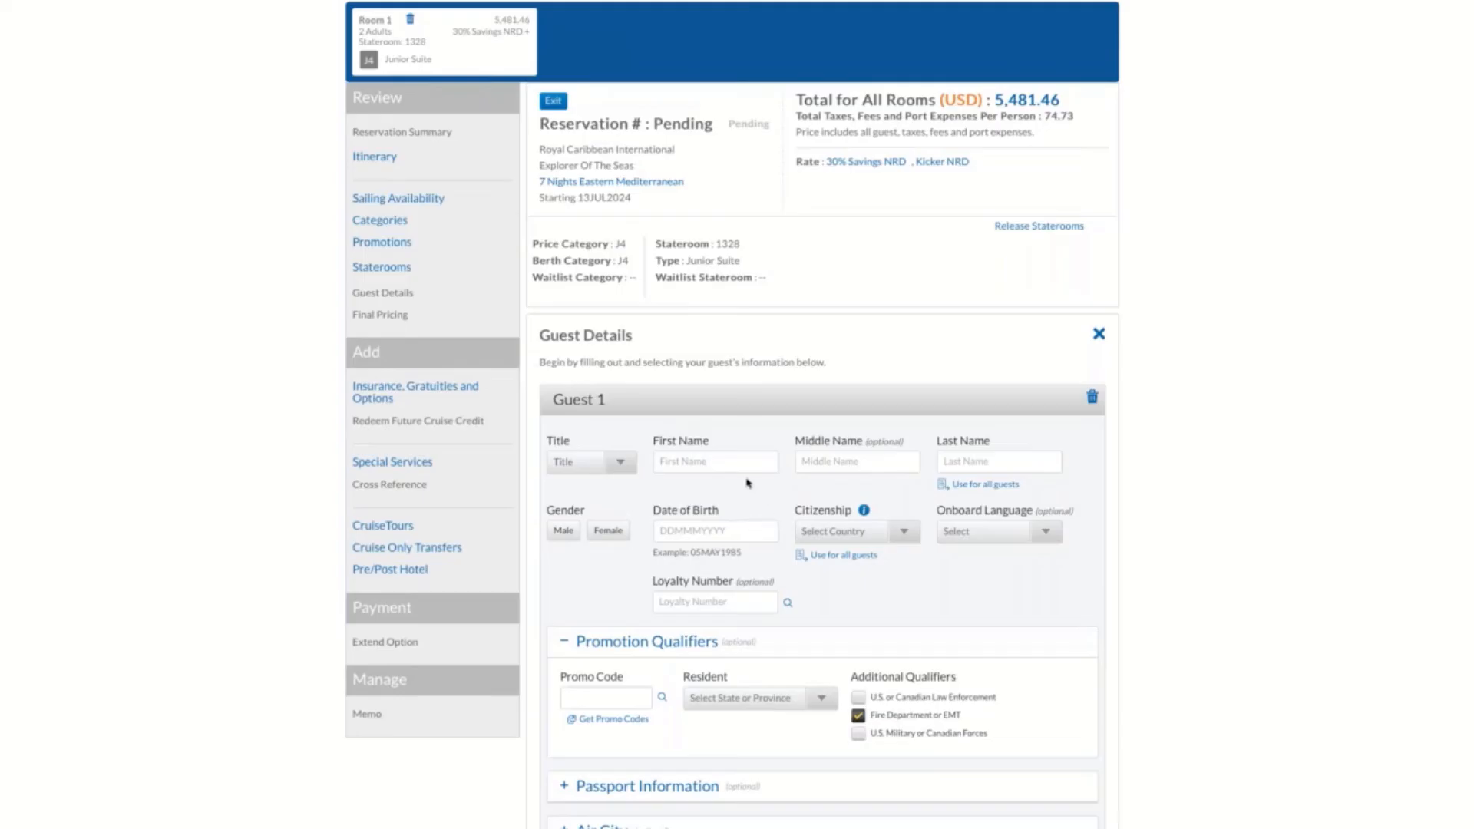
Enter the first and last name of Guest 1
left_click(728, 460)
type("Guest")
key("Tab")
key("Tab")
type("one")
Set Guest 1's gender to Female and title to Miss
left_click(618, 462)
left_click(616, 536)
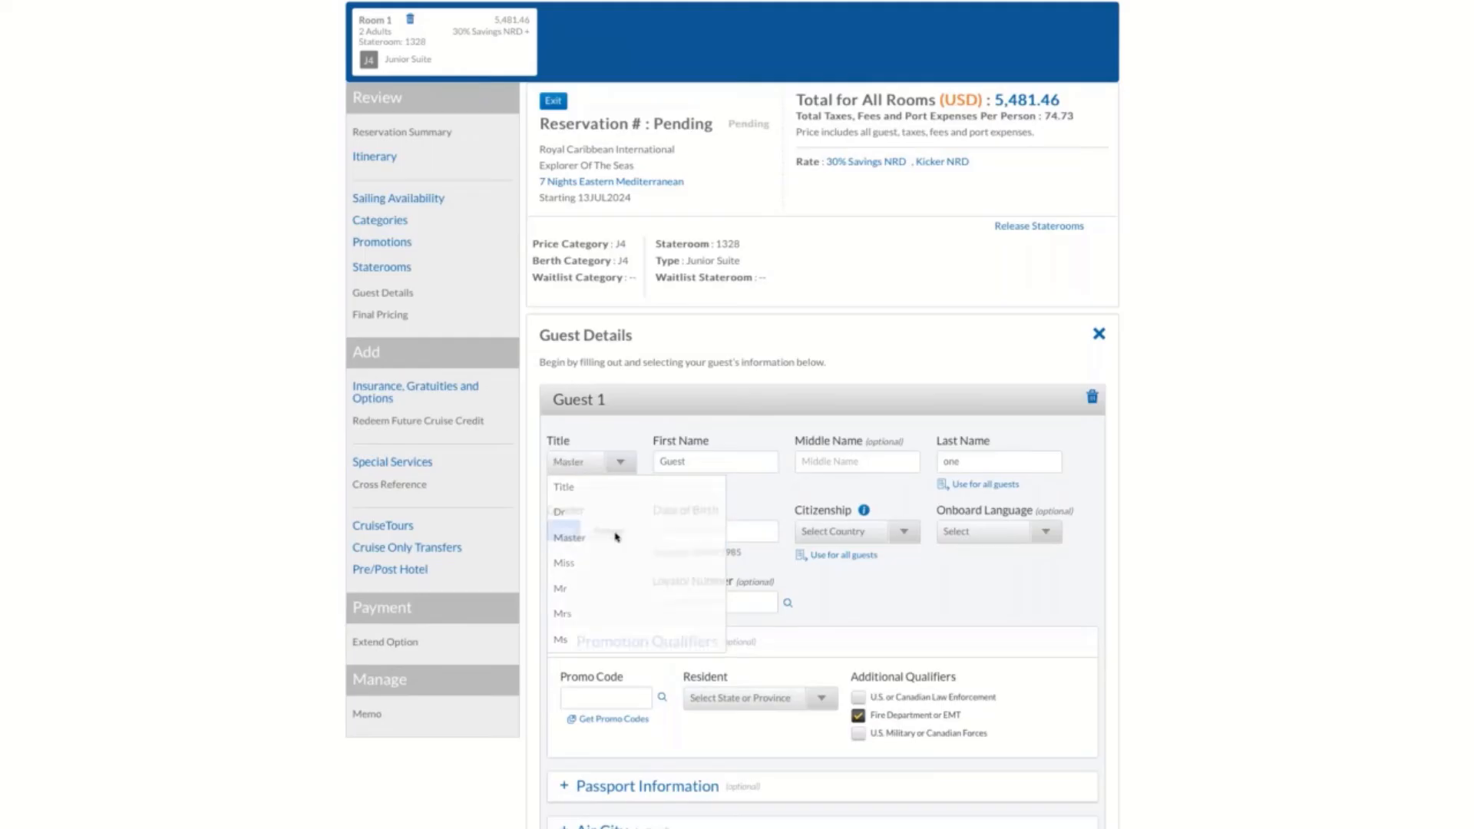
left_click(608, 531)
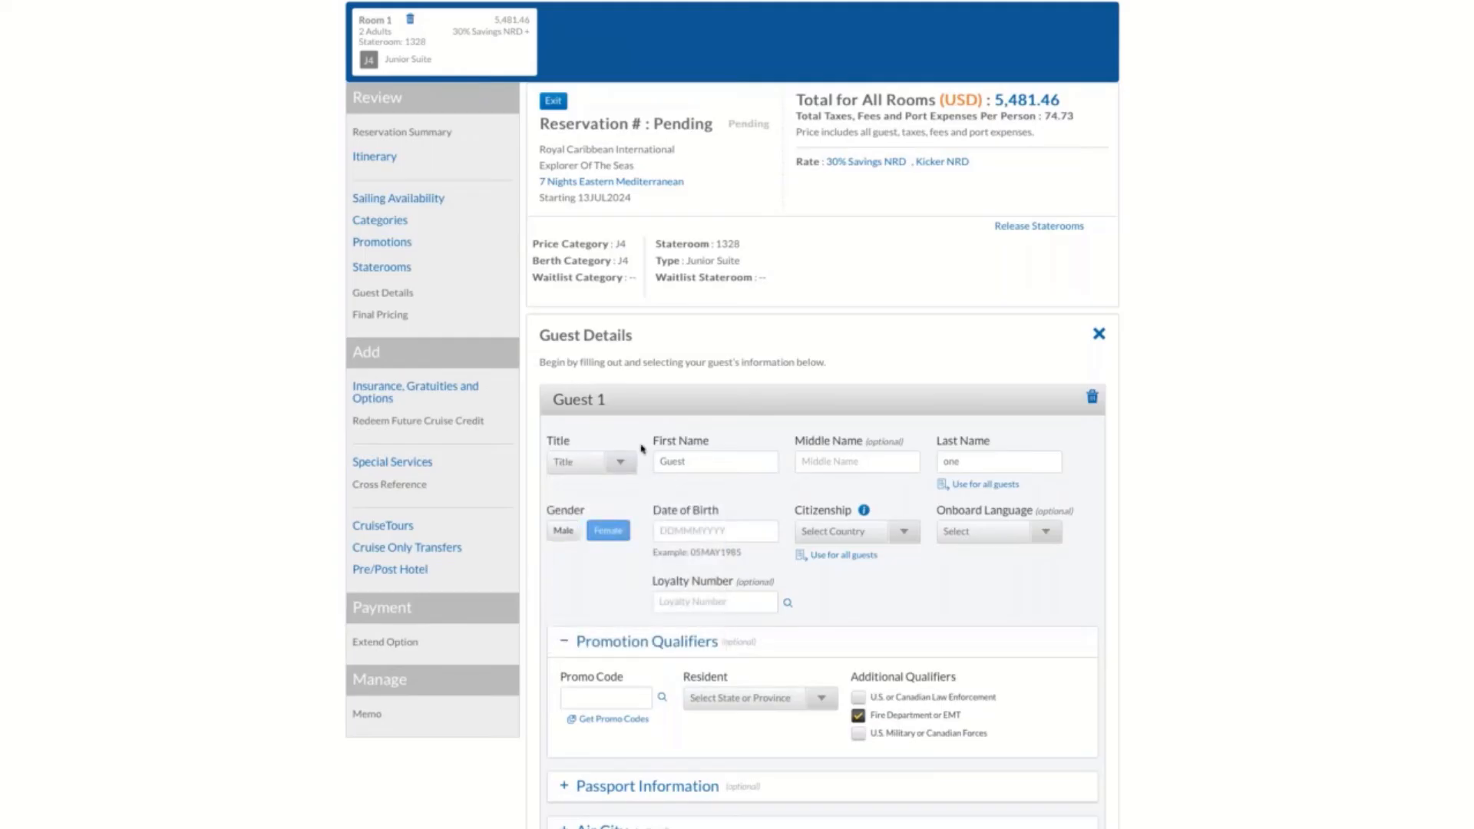
left_click(619, 462)
left_click(615, 564)
Enter Guest 1's date of birth and set the citizenship to UNITED STATES
left_click(715, 532)
type("01MAY1985")
scroll(895, 585, "down", 1)
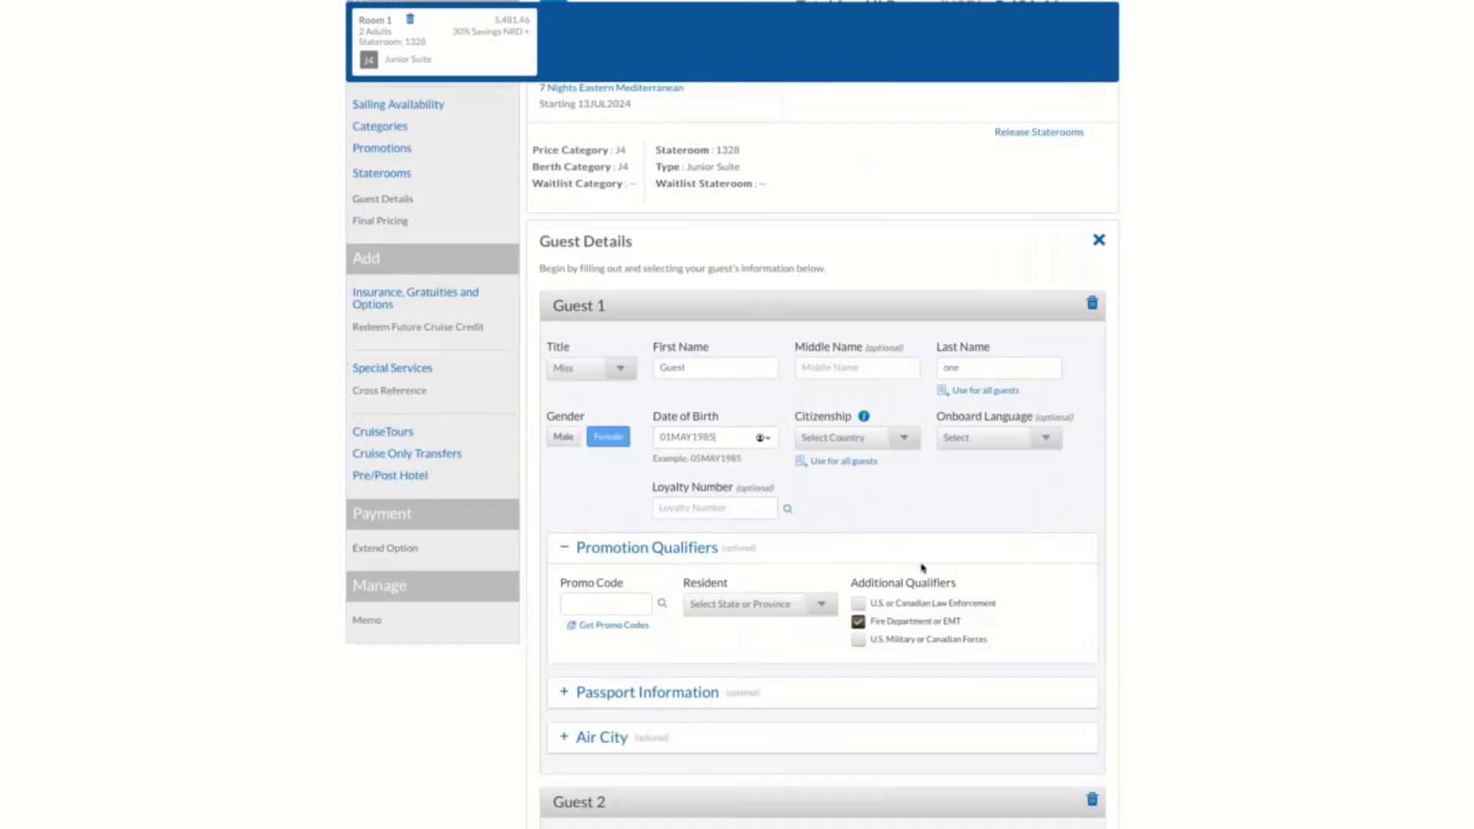
left_click(902, 439)
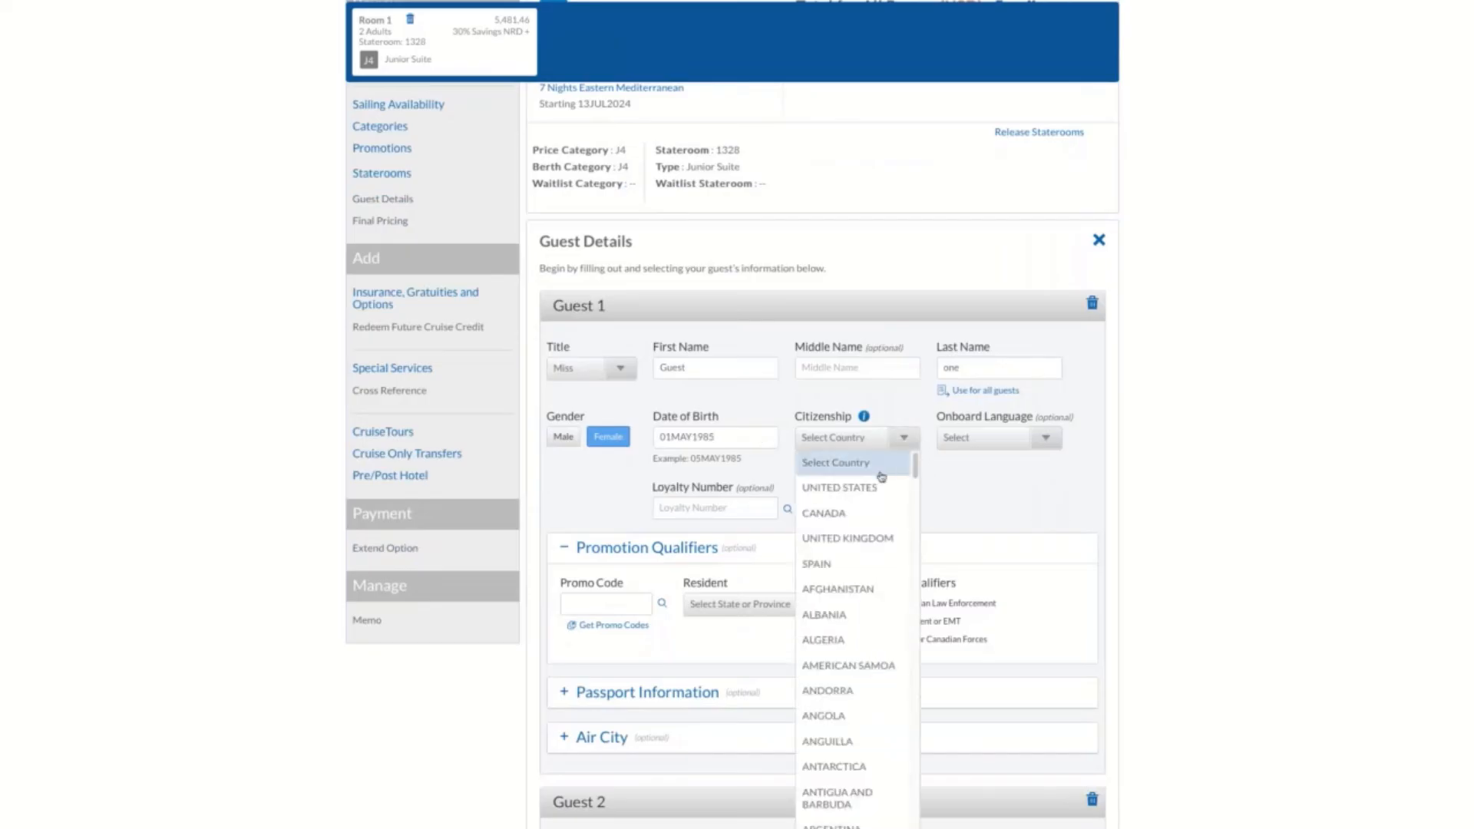
left_click(875, 488)
Set Guest 2's title to Miss and enter the guest's first and last name
scroll(990, 511, "down", 5)
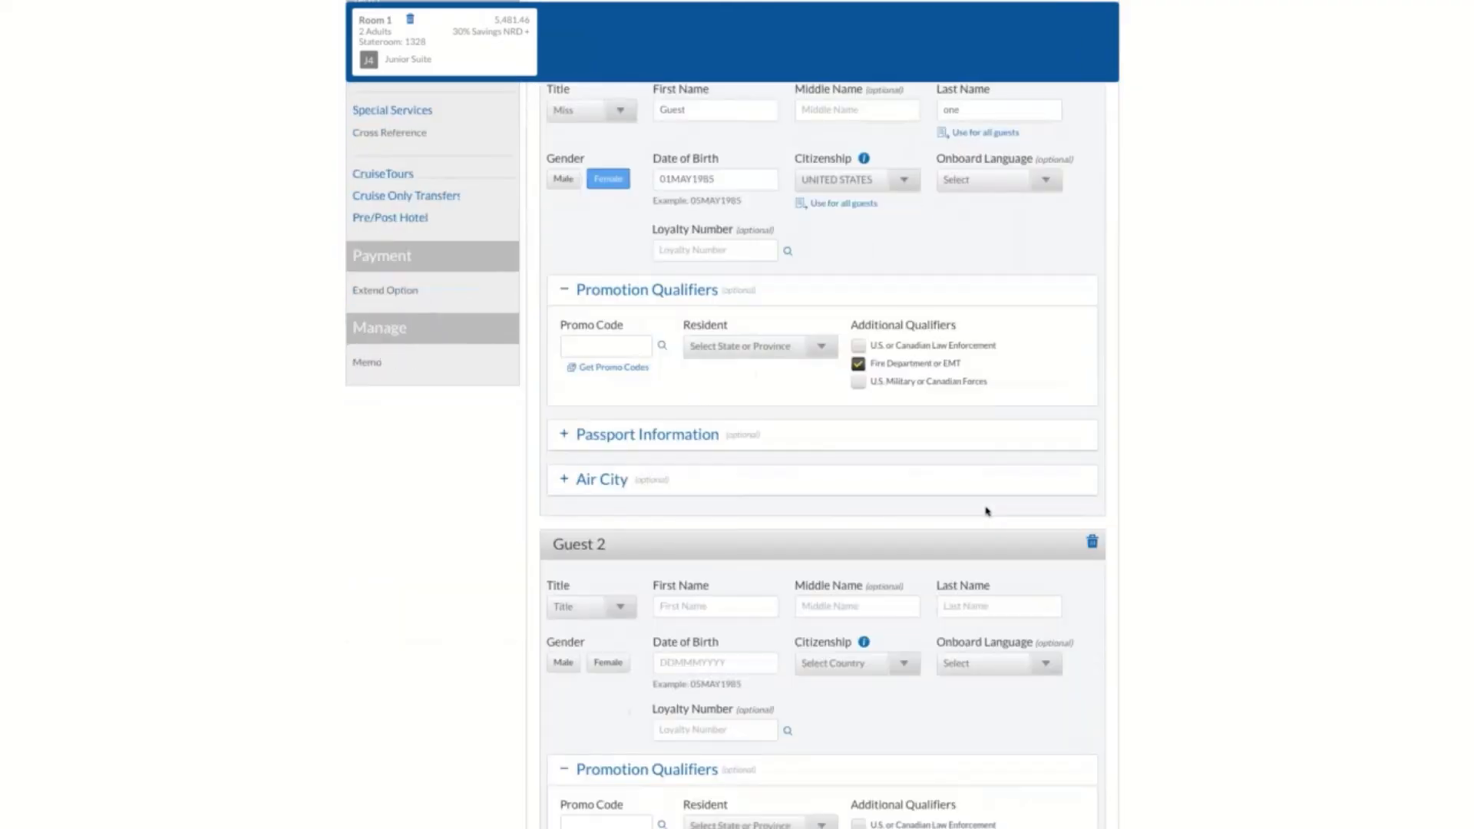
left_click(620, 372)
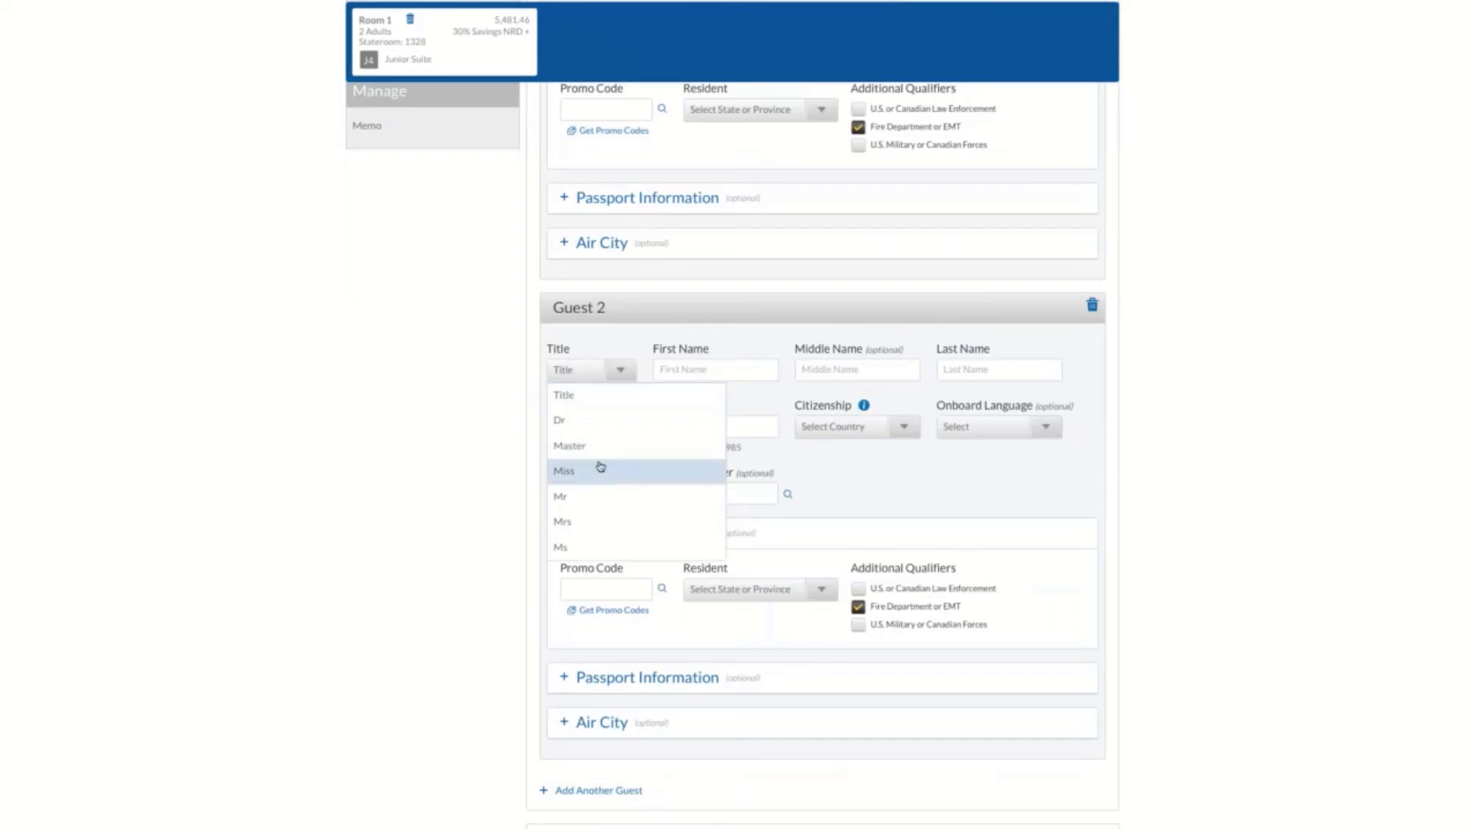
left_click(599, 469)
type("Guest")
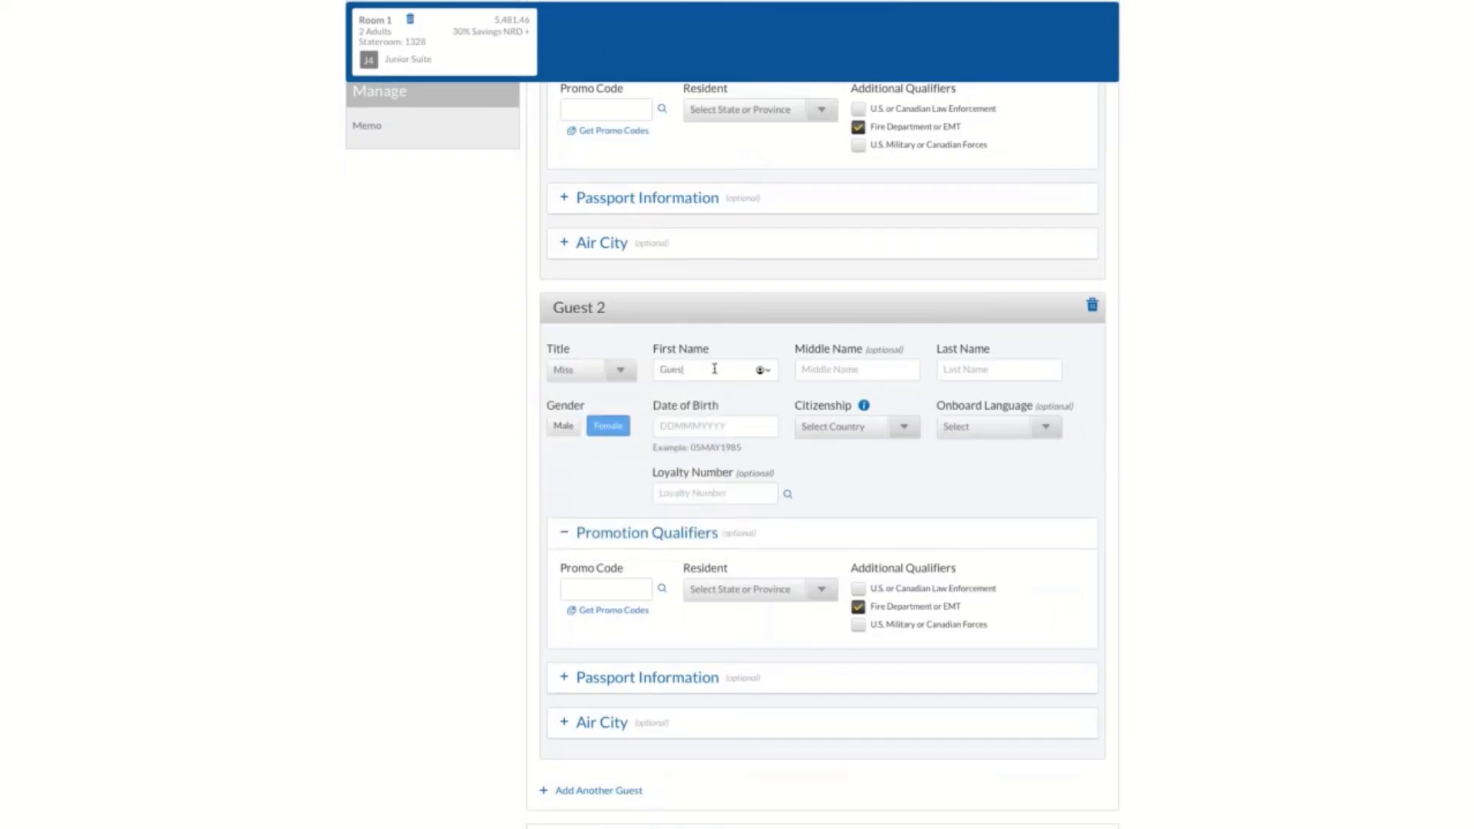
key("Tab")
key("Tab")
type("Two")
Enter Guest 2's date of birth and set the citizenship to UNITED STATES
left_click(706, 427)
type("01MAY19")
left_click(898, 427)
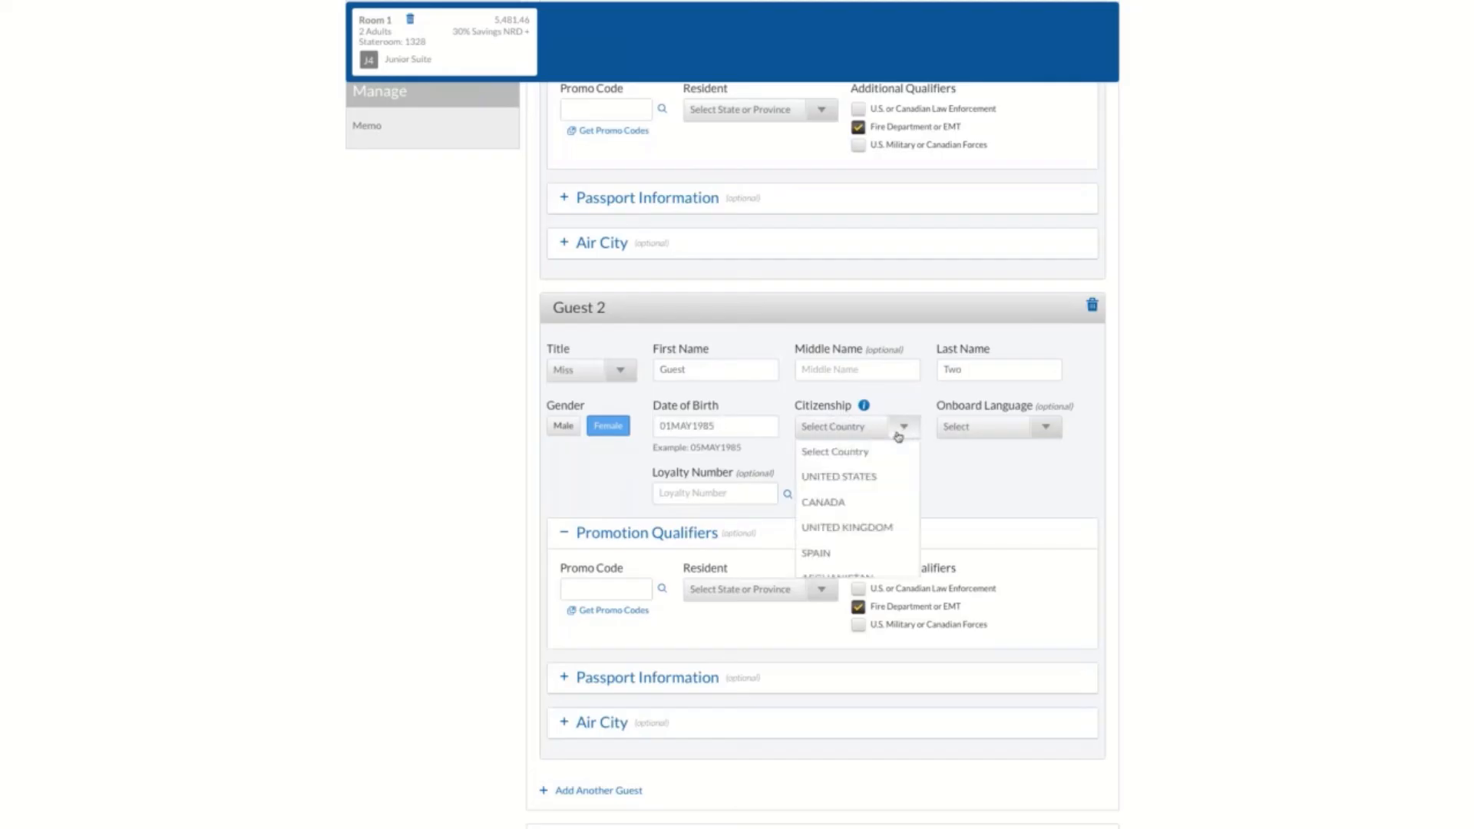
left_click(878, 477)
Set the confirmed dining seating to MY TIME for both Guest 1 and Guest 2
scroll(914, 509, "down", 3)
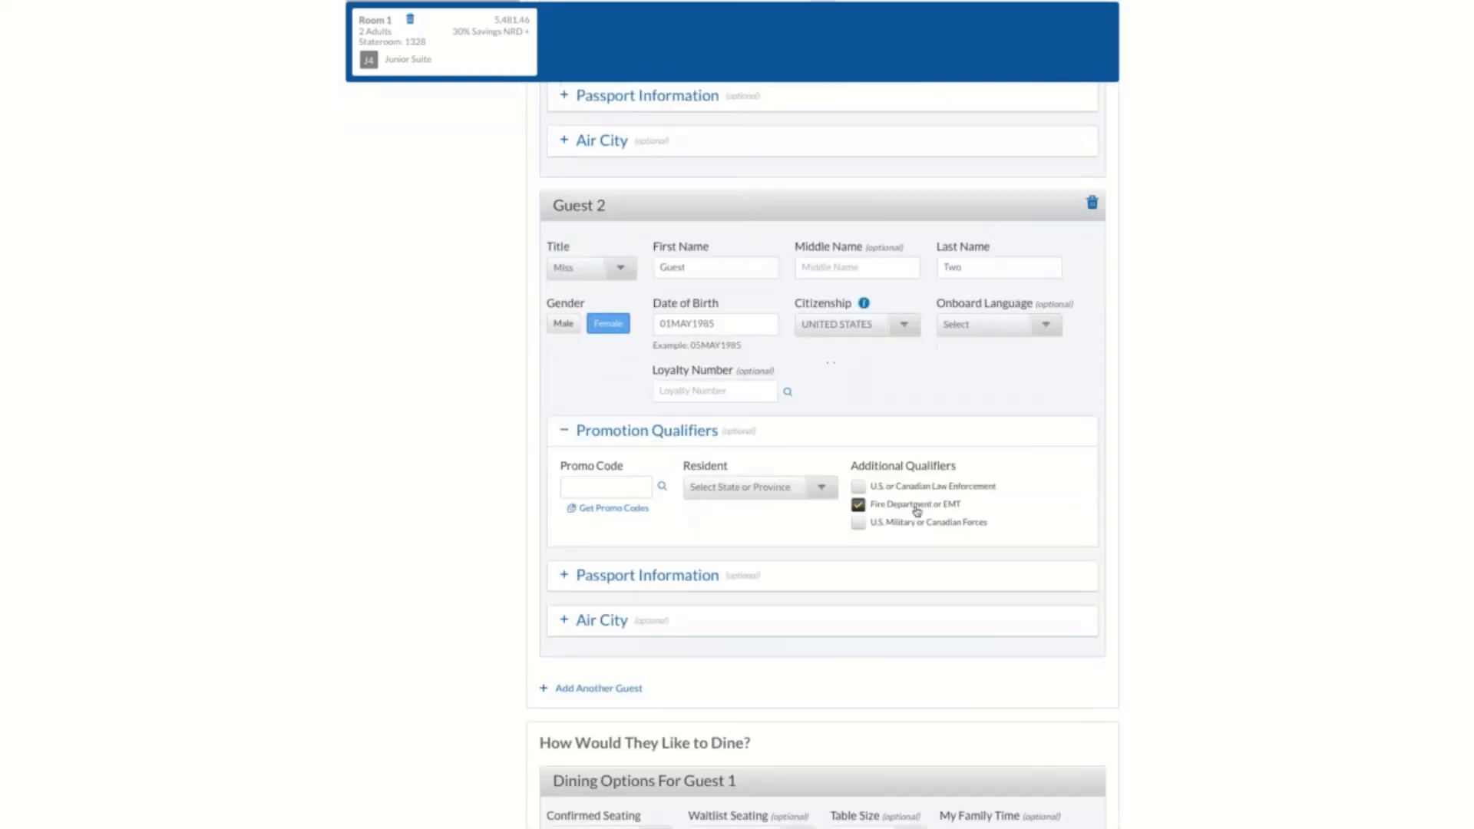
scroll(915, 510, "down", 1)
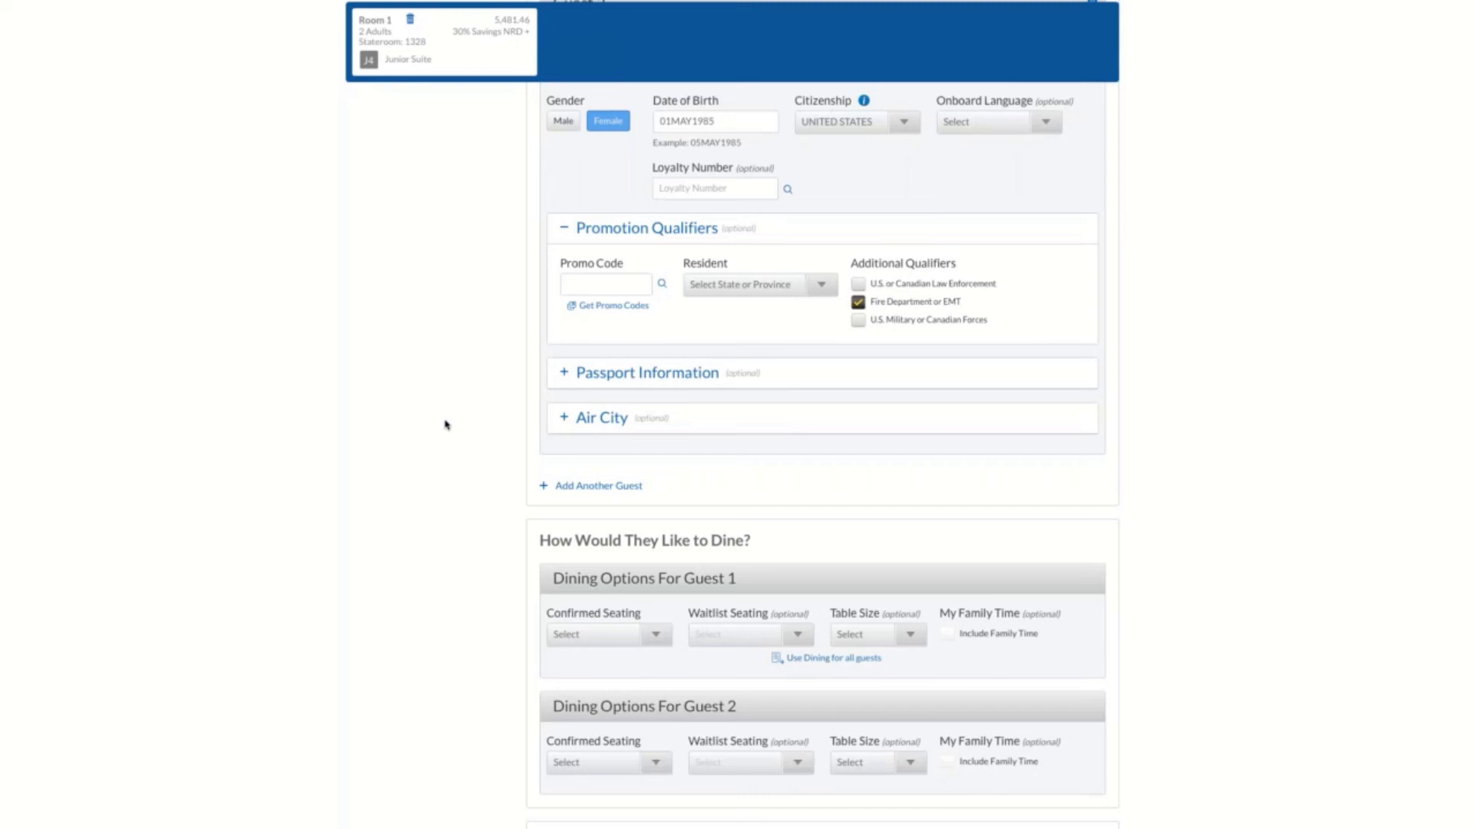
scroll(483, 474, "down", 6)
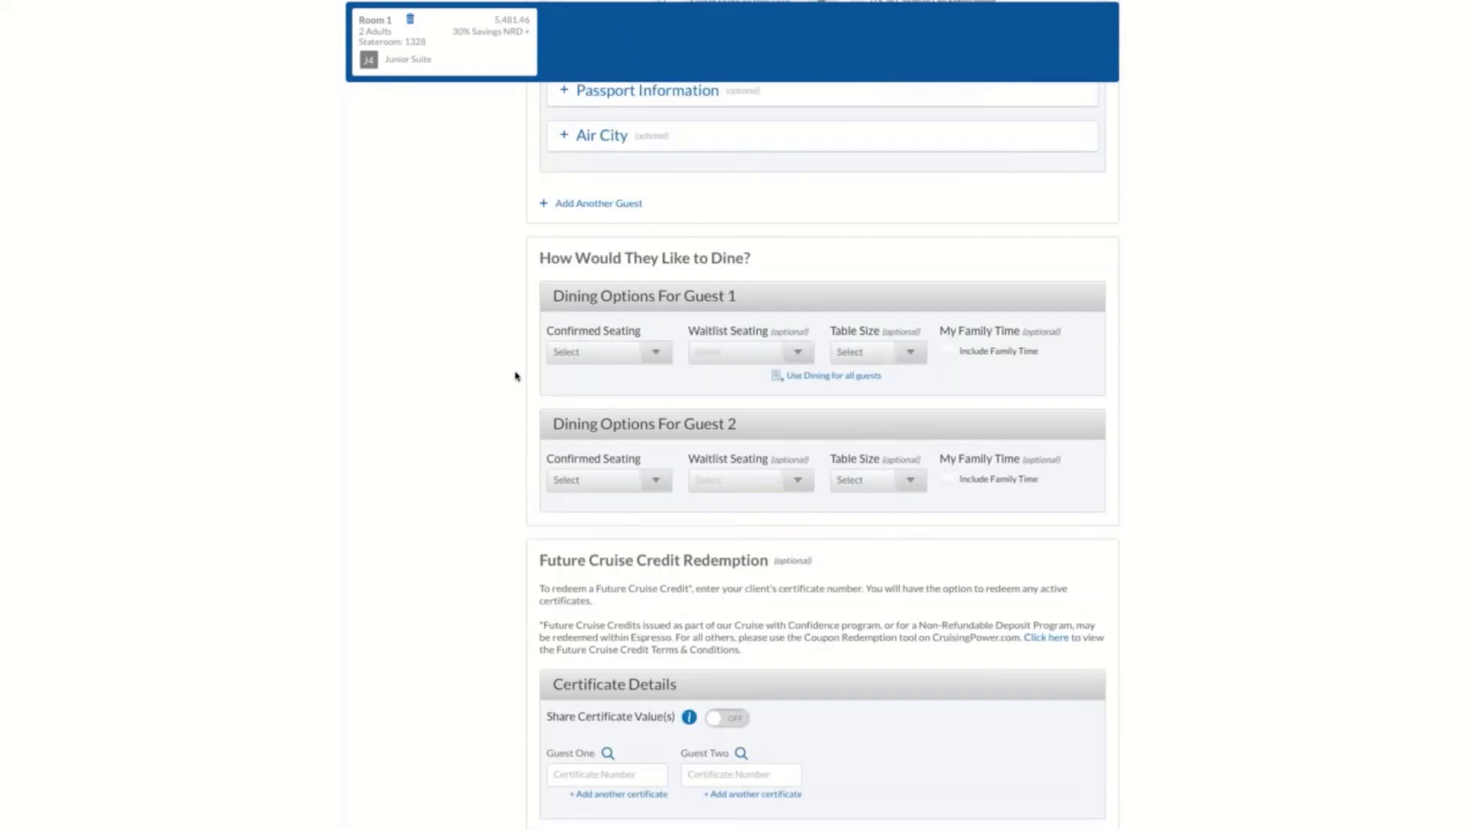
left_click(651, 359)
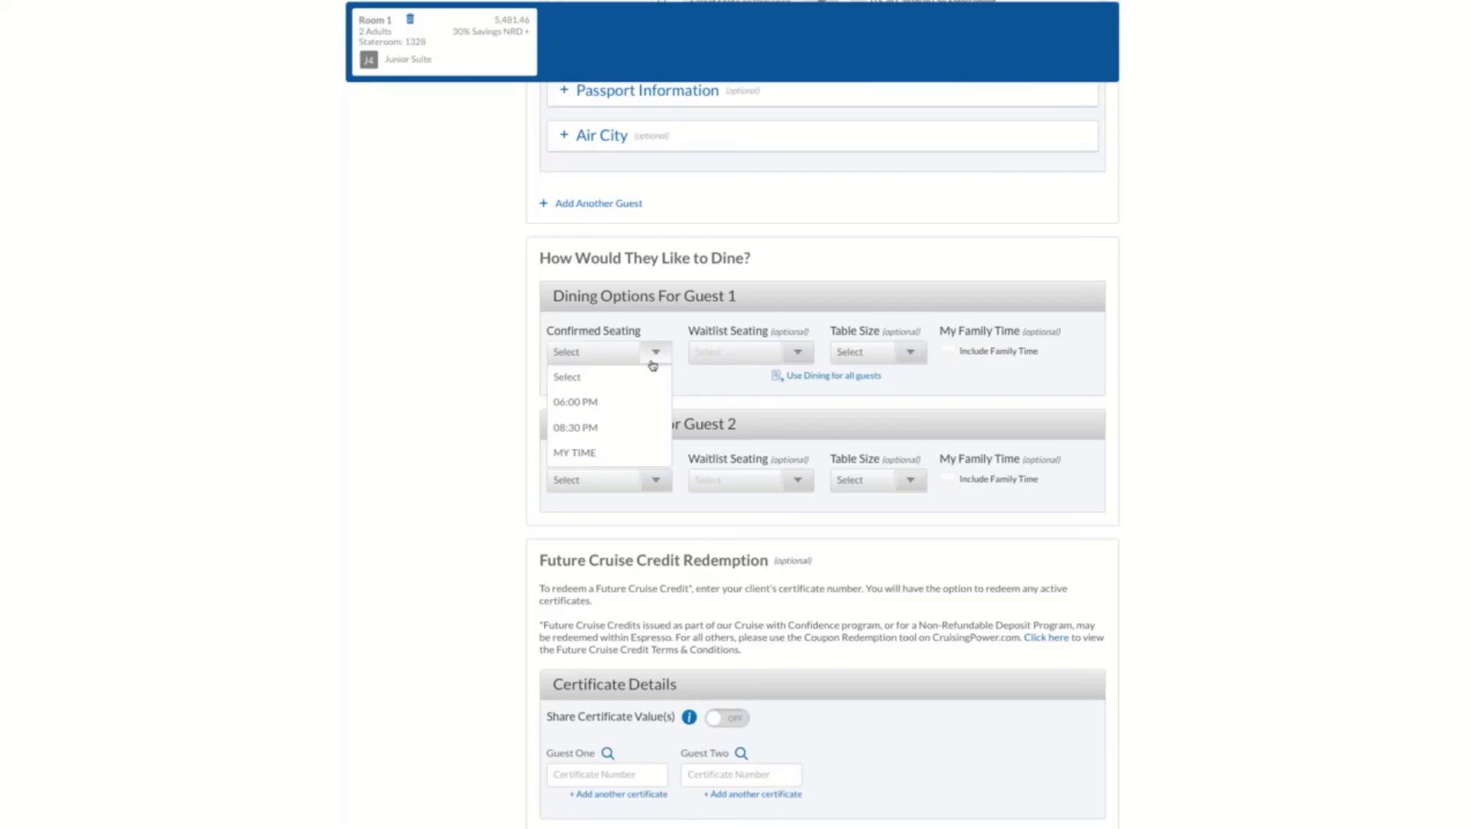
left_click(633, 452)
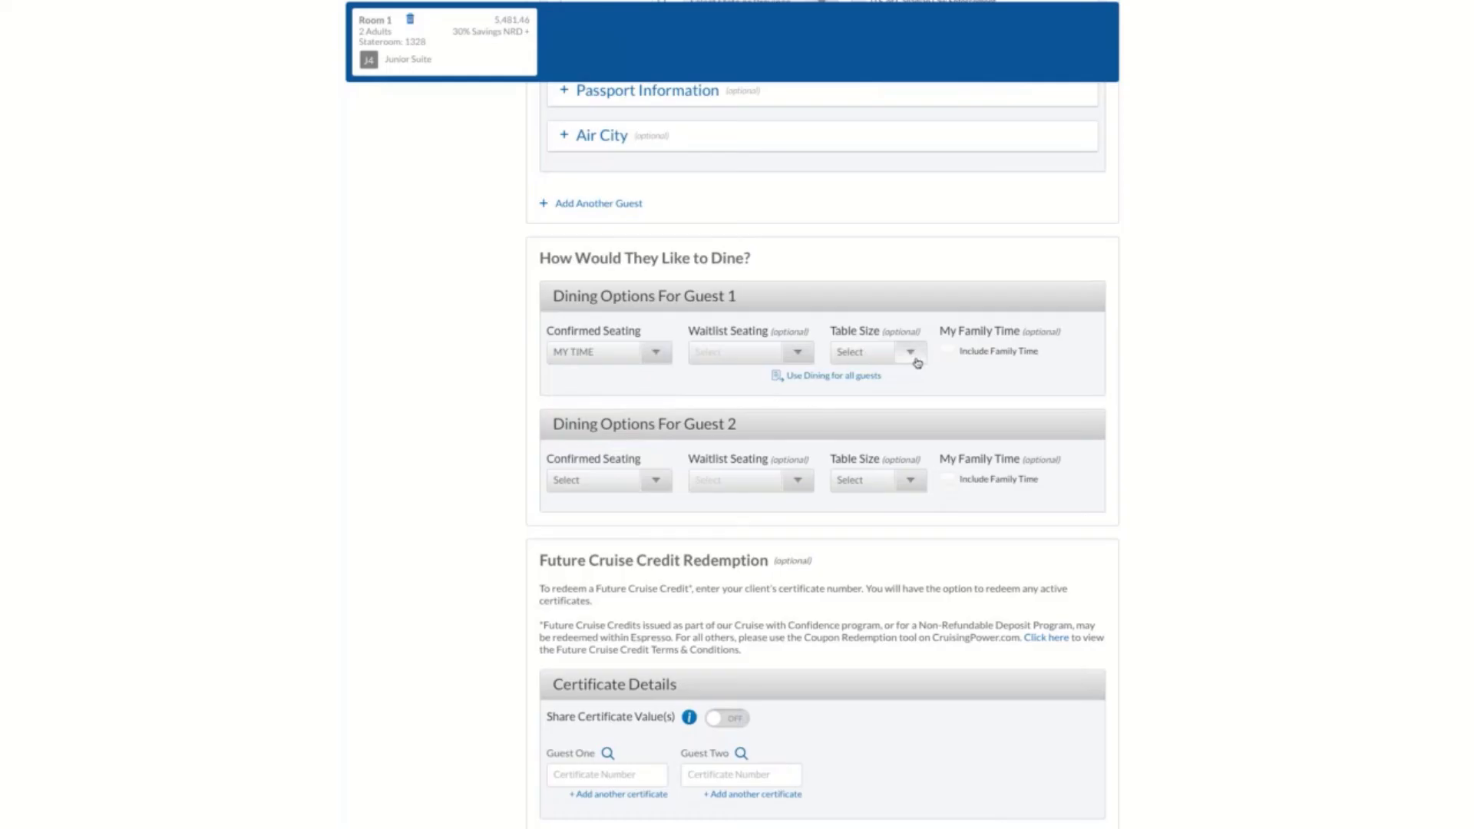
left_click(653, 483)
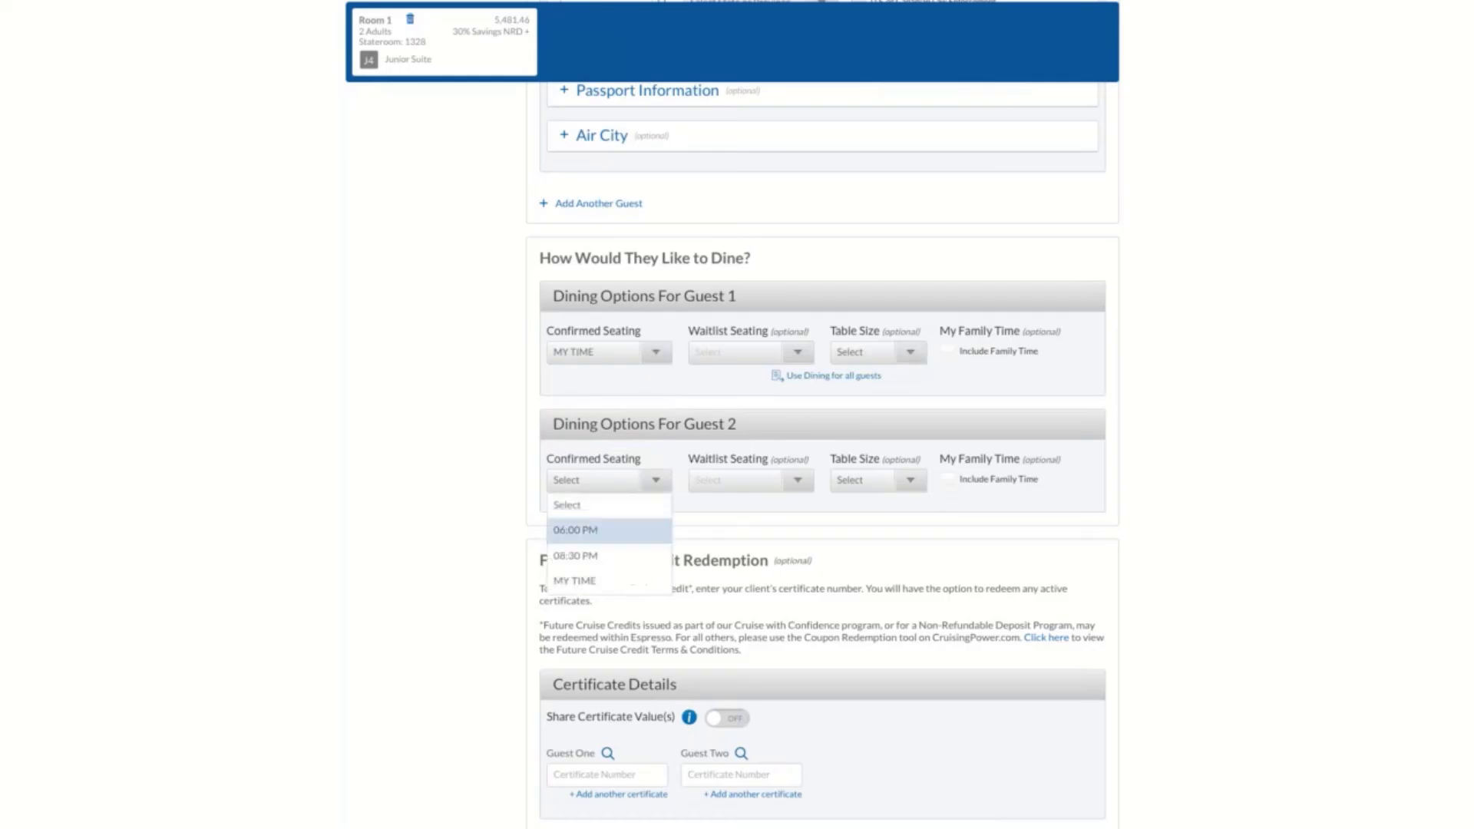
left_click(619, 579)
Set the reservation's bedding configuration to Together/Both Together
scroll(513, 572, "down", 3)
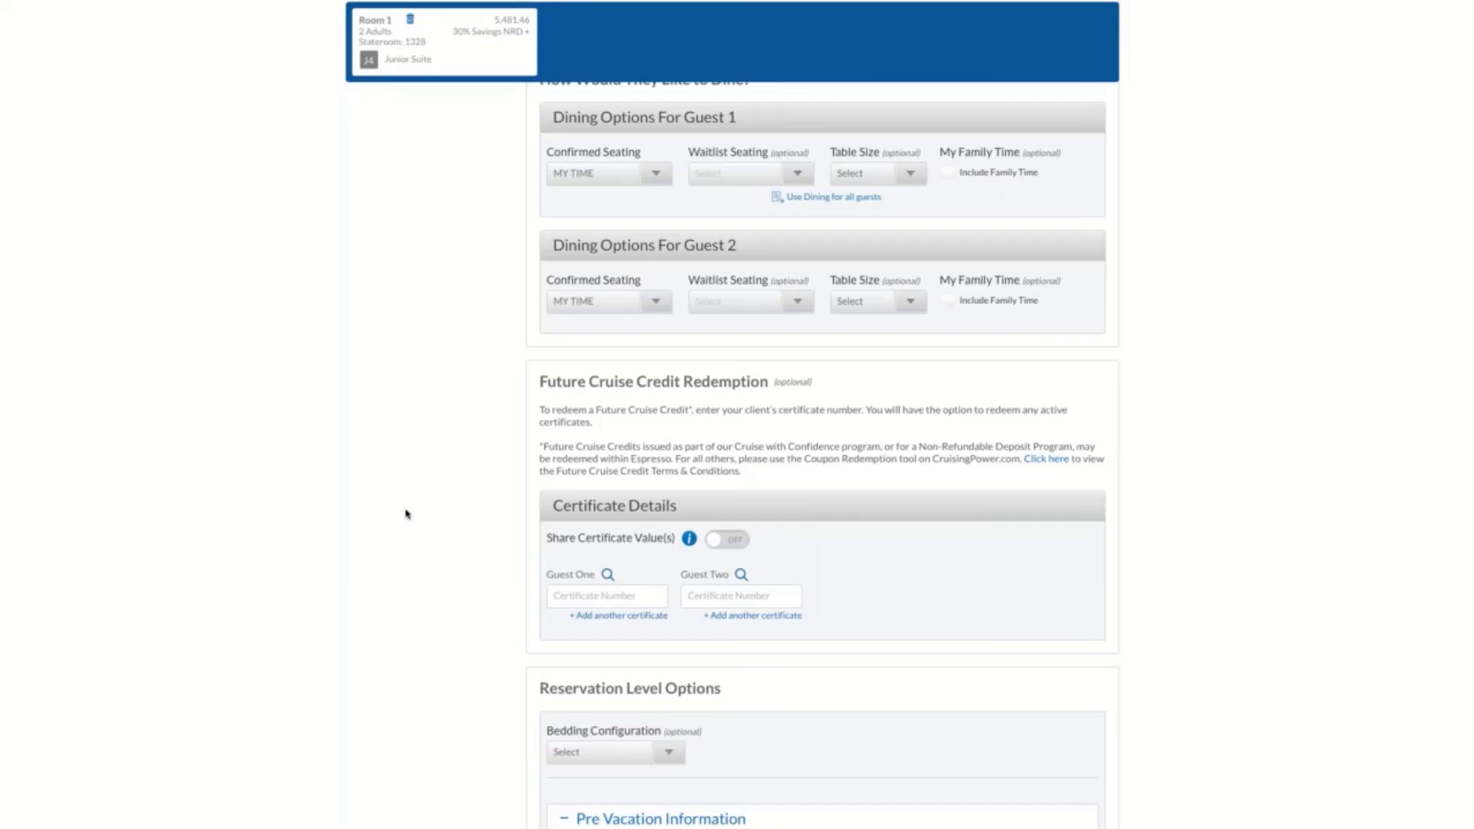
scroll(449, 519, "down", 1)
scroll(450, 520, "down", 3)
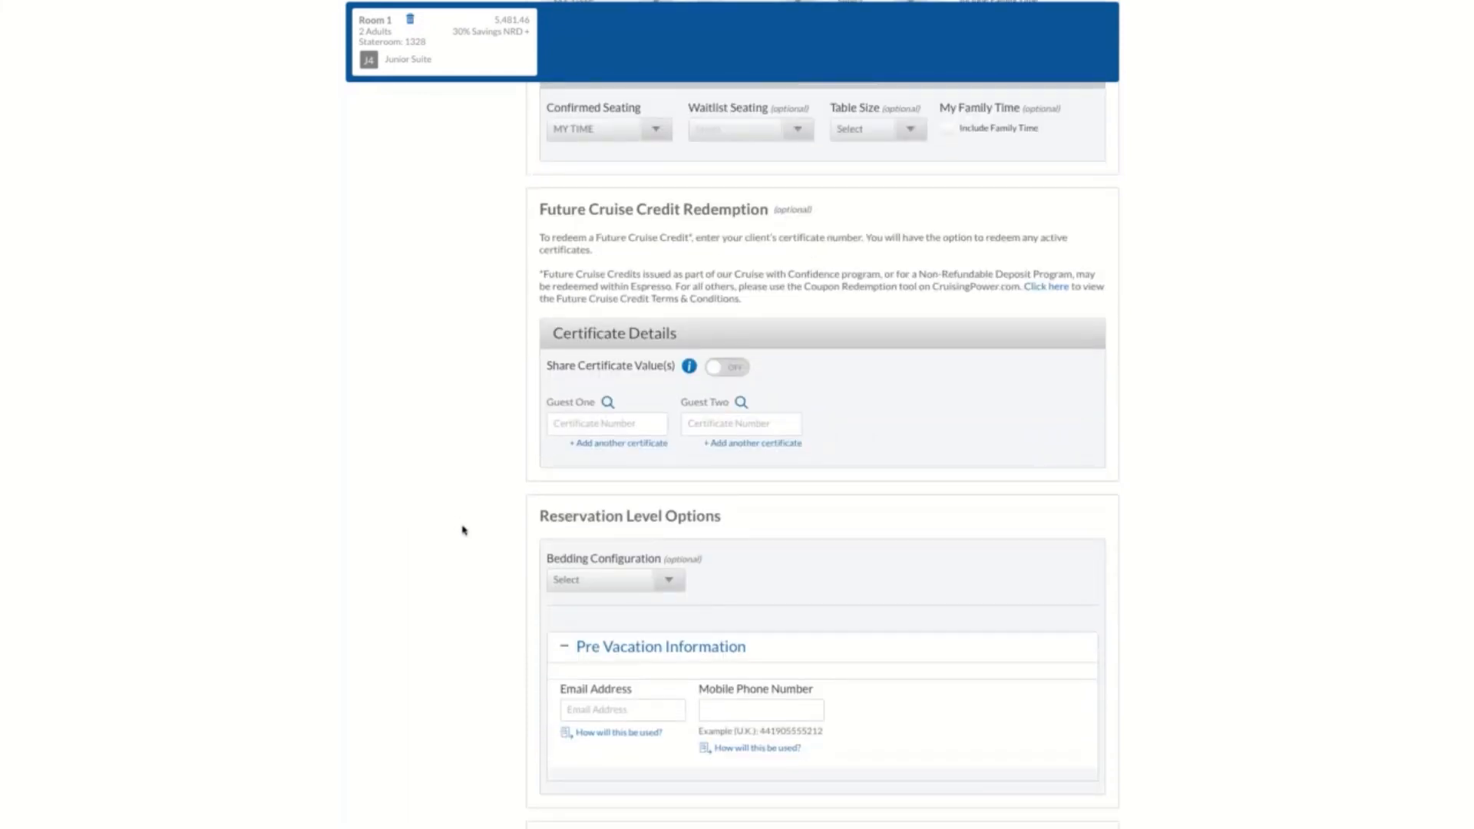
scroll(464, 529, "down", 1)
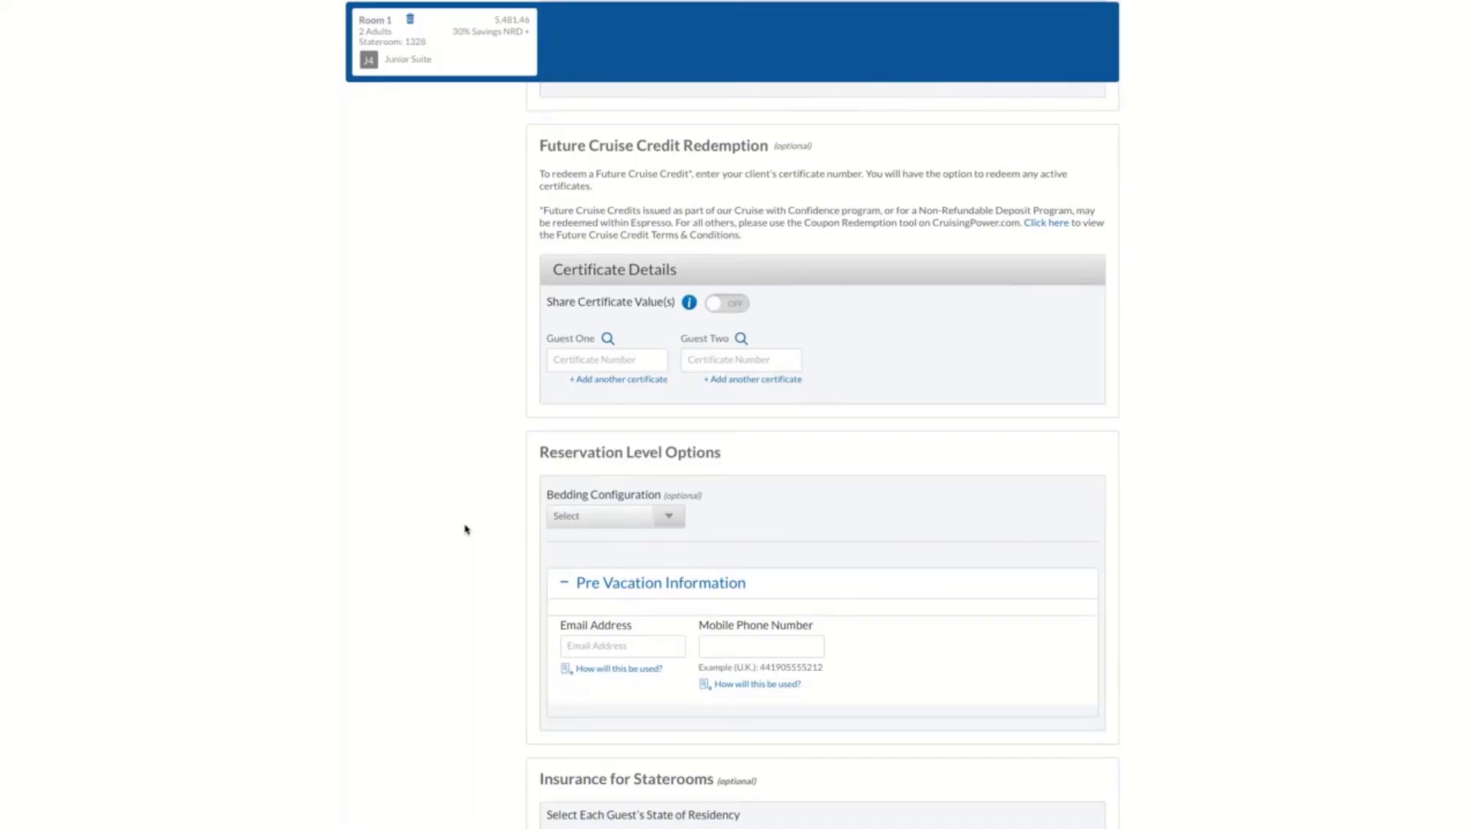
left_click(673, 523)
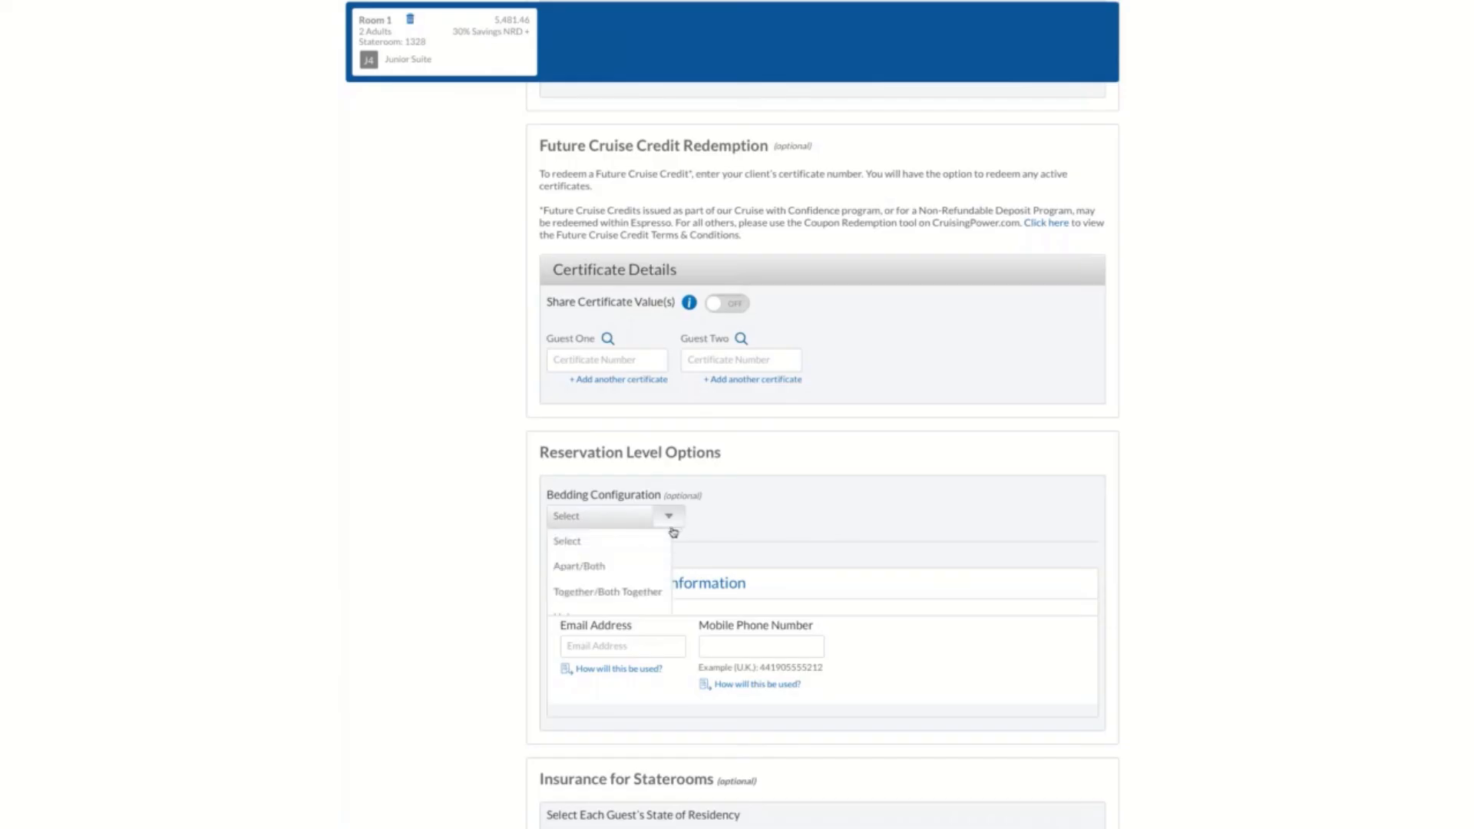
left_click(647, 590)
Fill in the guest's email address and mobile phone number in the Pre Vacation Information
scroll(464, 596, "down", 2)
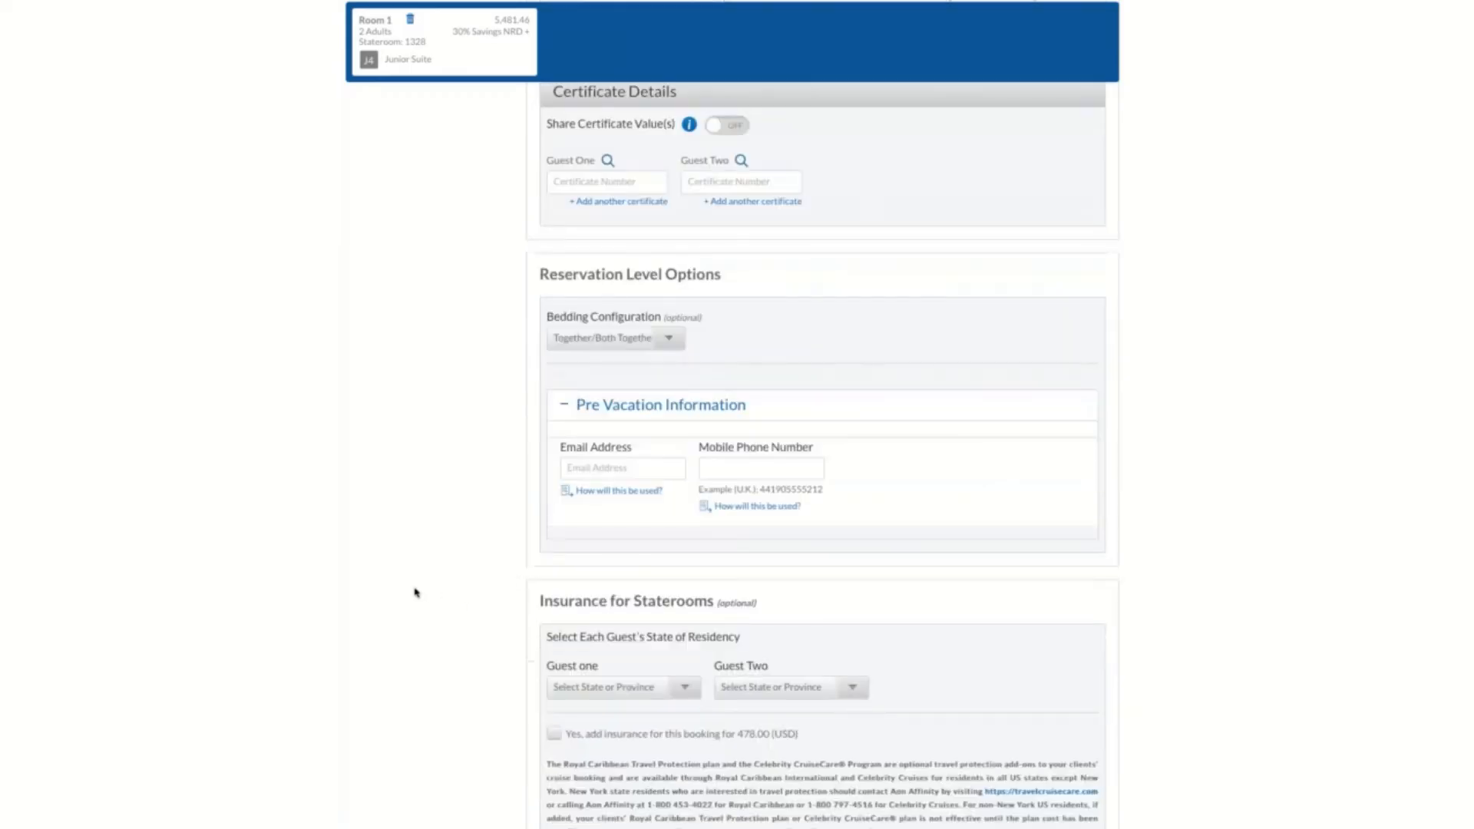
scroll(417, 592, "down", 1)
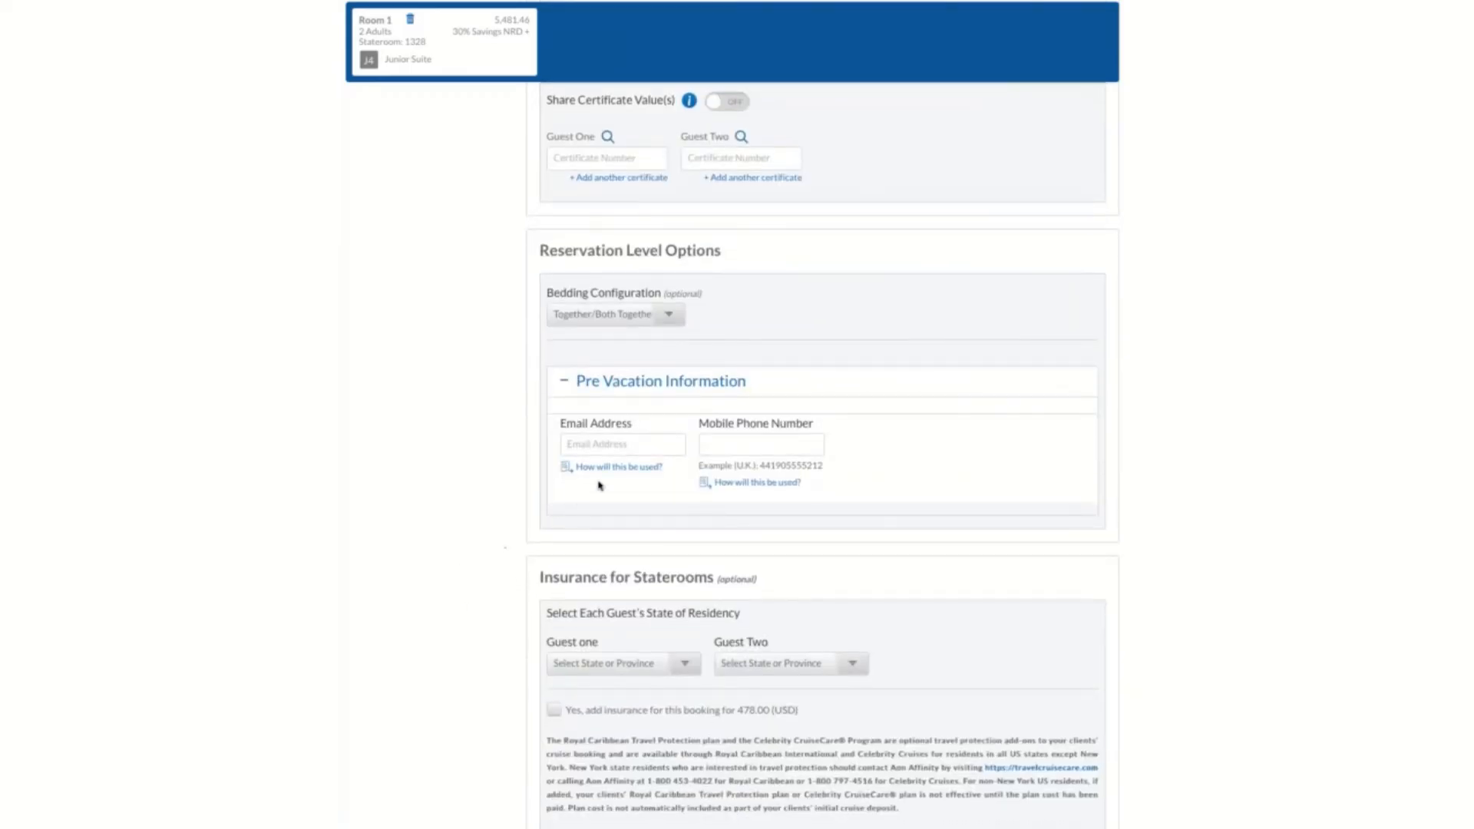
left_click(635, 445)
key("Tab")
type("1234567890")
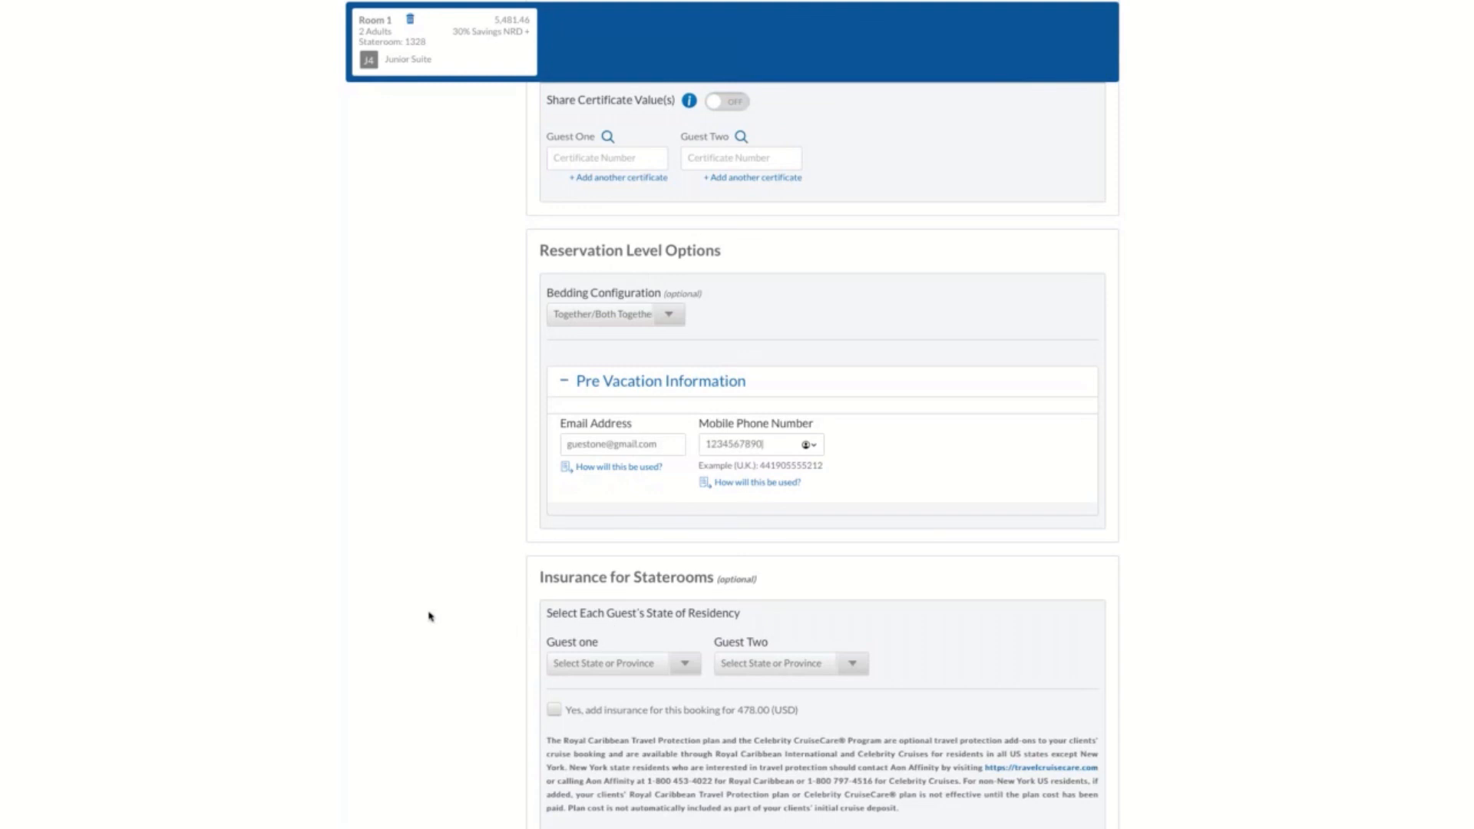
Add insurance to the booking with Florida as both guests' state of residency, and proceed to the booking review
scroll(430, 616, "down", 2)
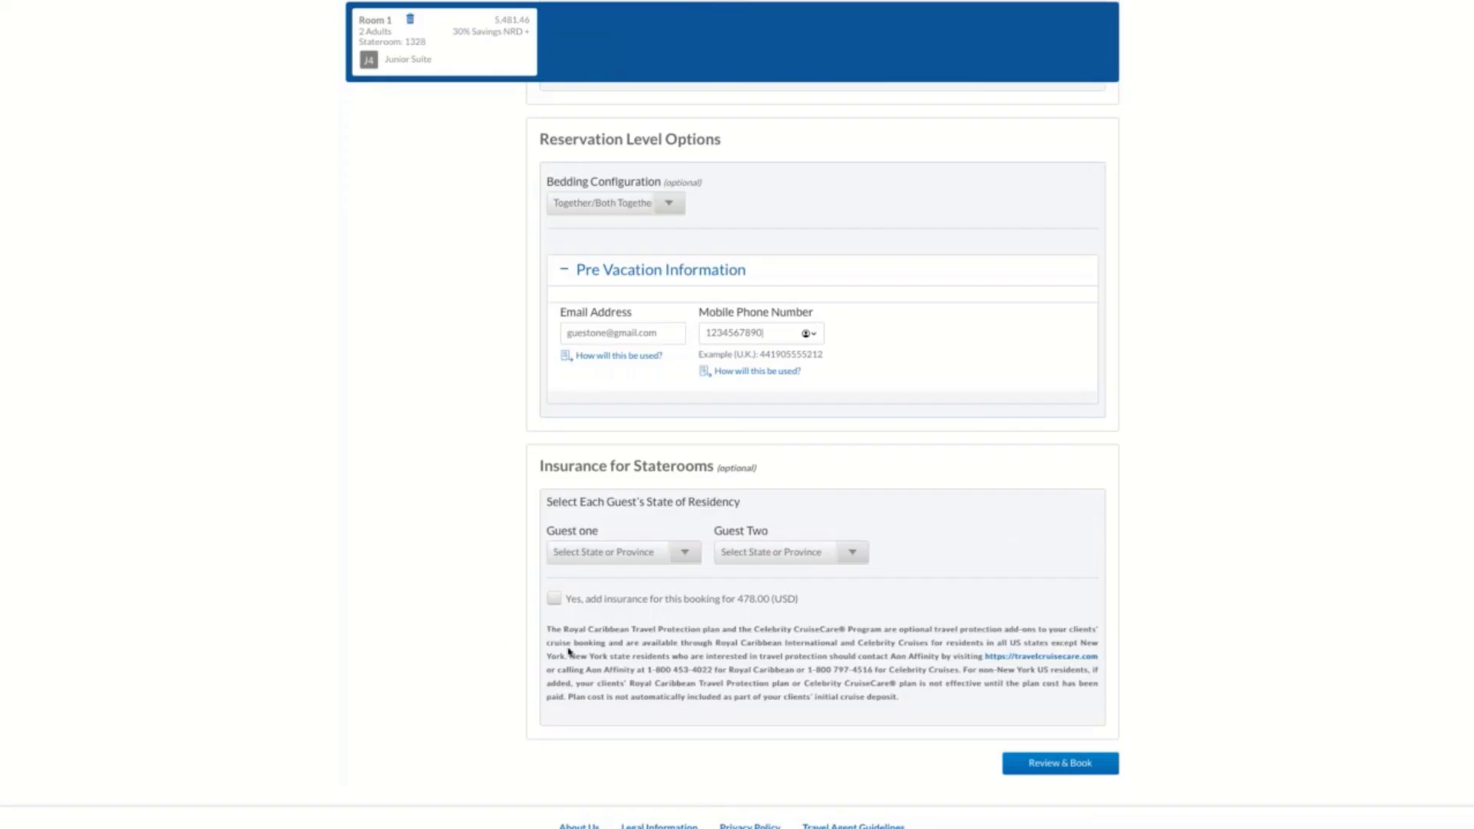
left_click(679, 559)
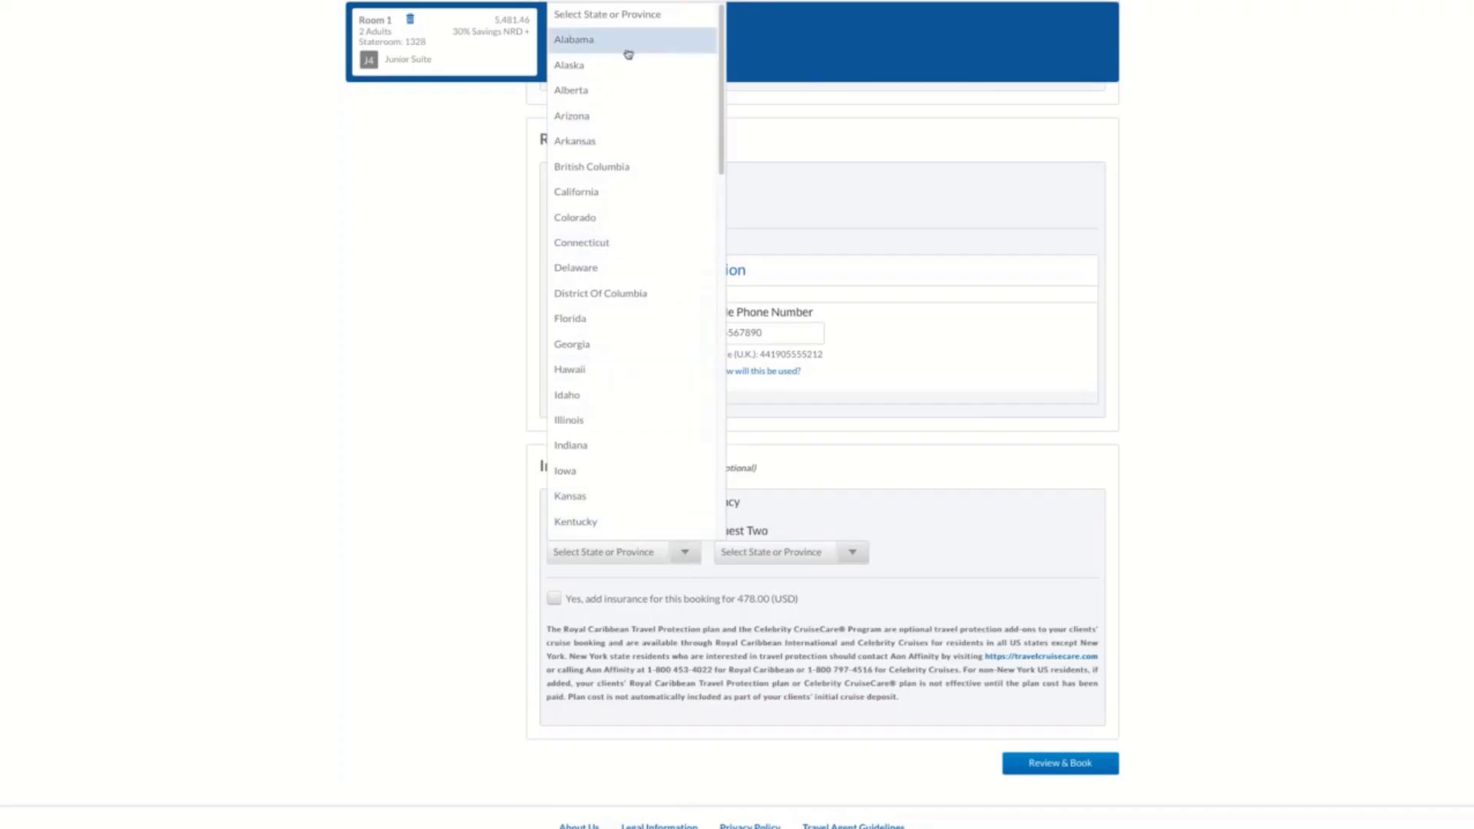
left_click(611, 318)
left_click(841, 552)
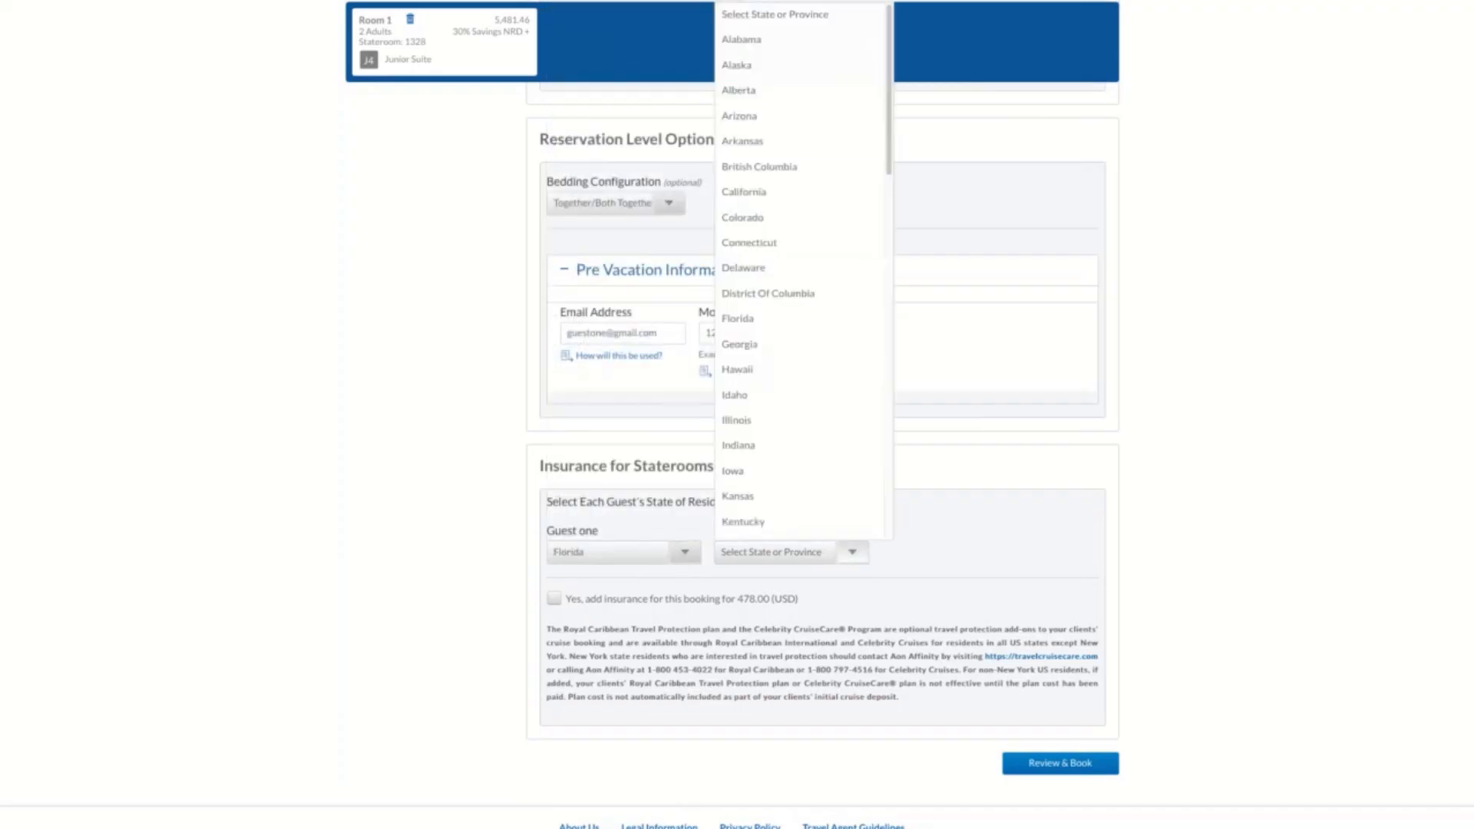
left_click(767, 330)
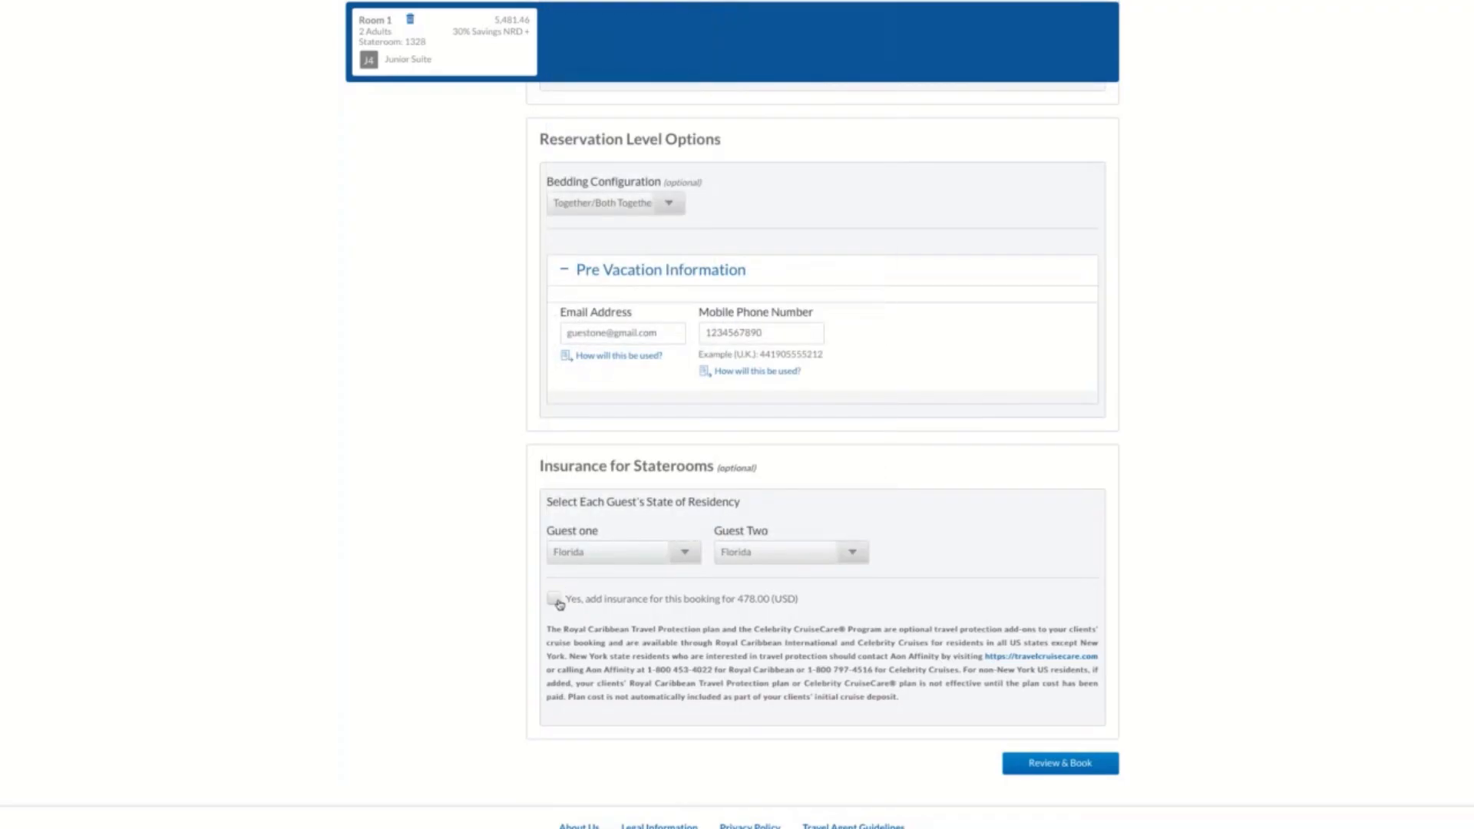
left_click(554, 598)
left_click(1065, 766)
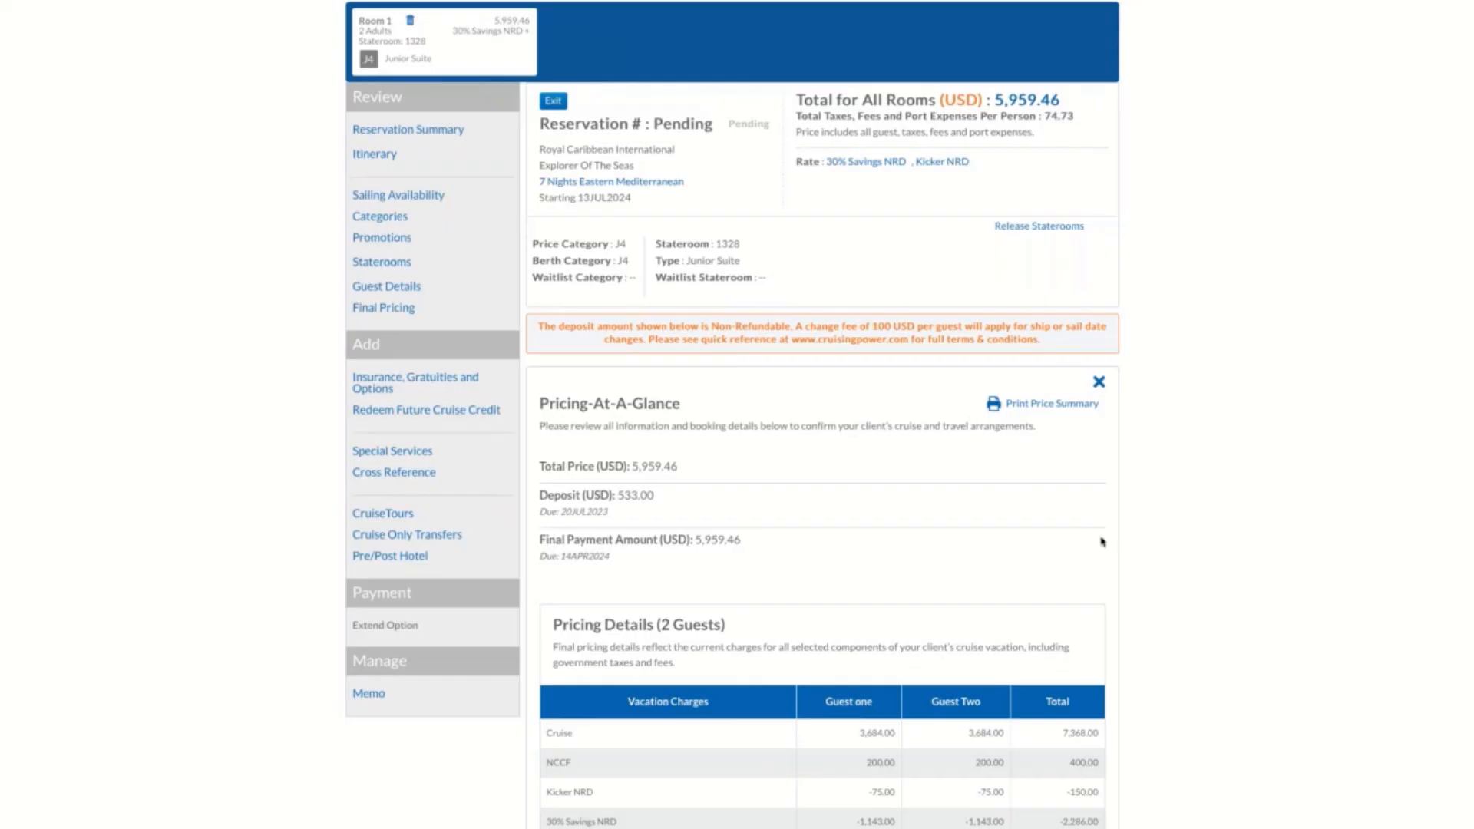
Review the pricing summary and the per-guest vacation charges, and expand the agency commission details
scroll(1101, 566, "down", 1)
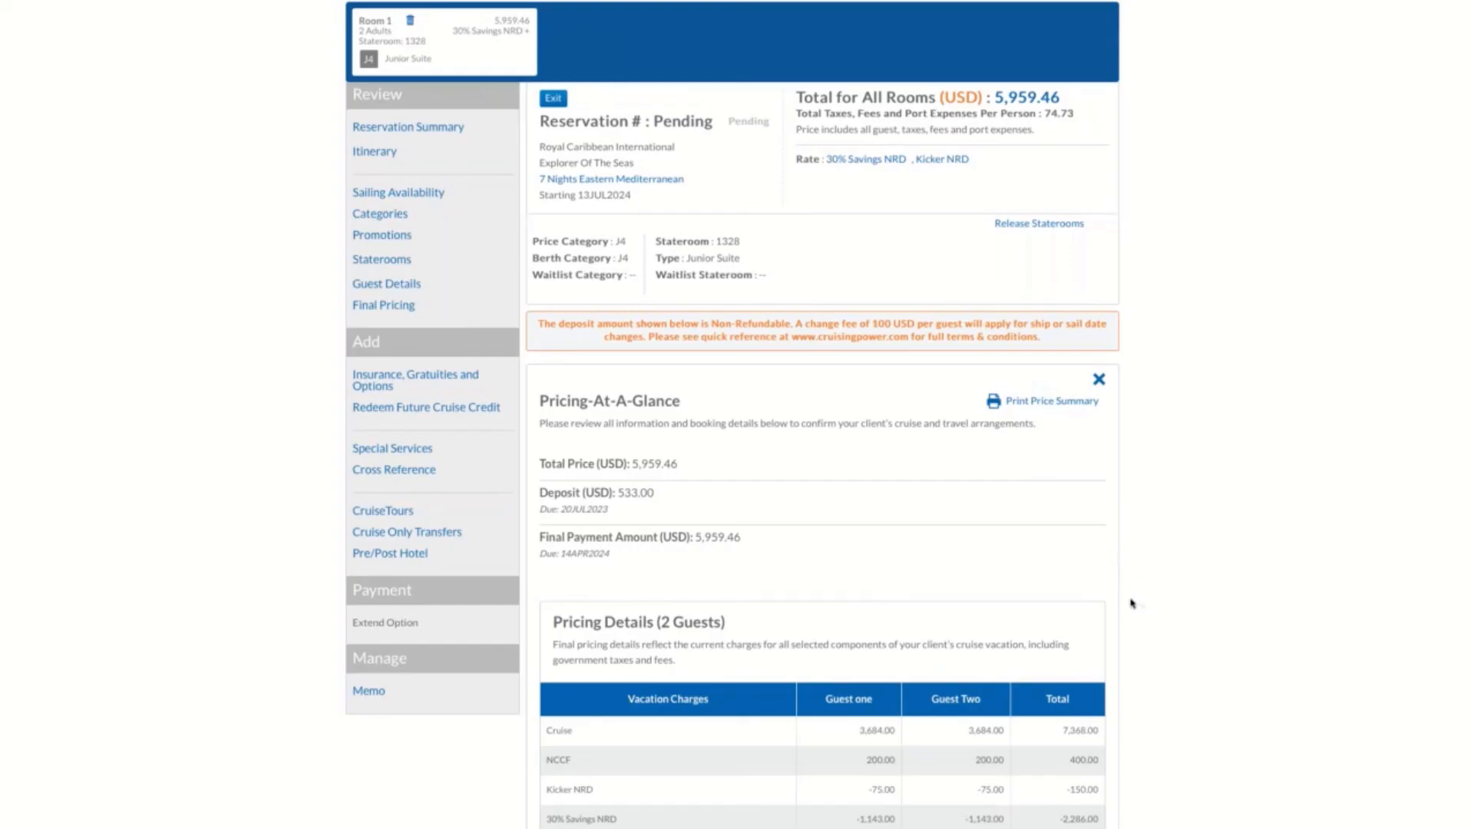
scroll(1105, 599, "down", 4)
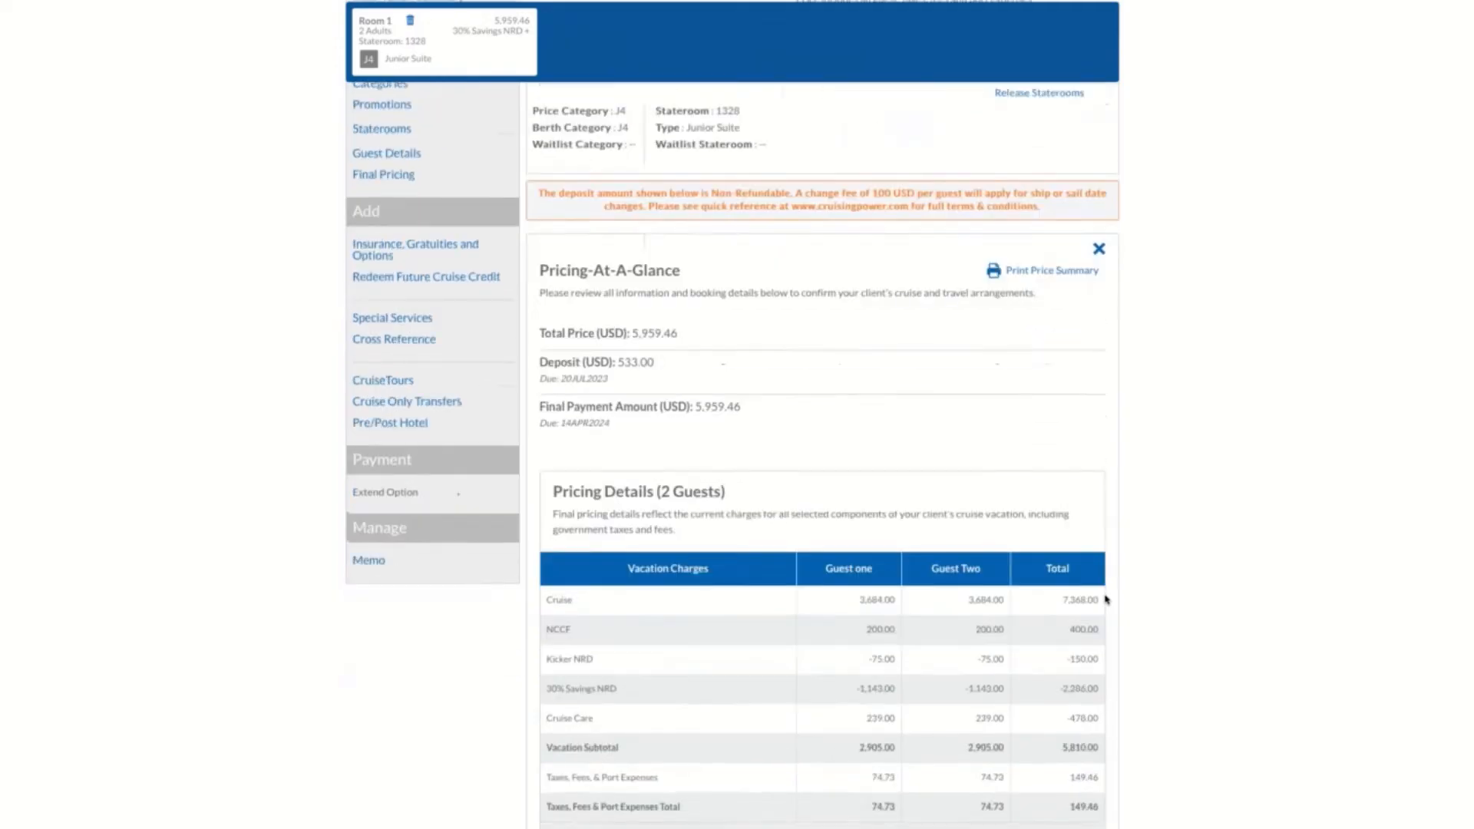
scroll(1105, 599, "down", 1)
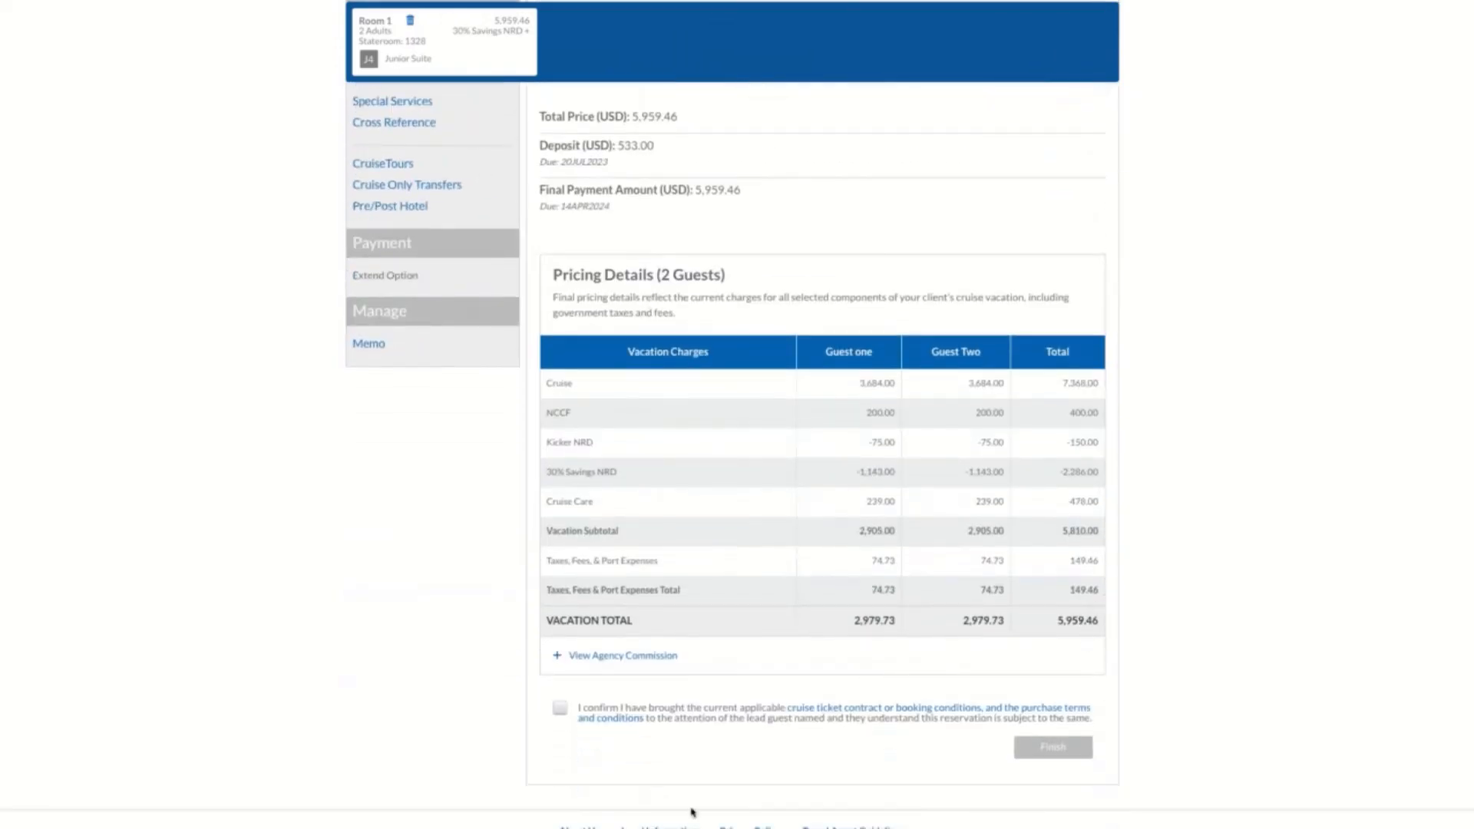
left_click(659, 657)
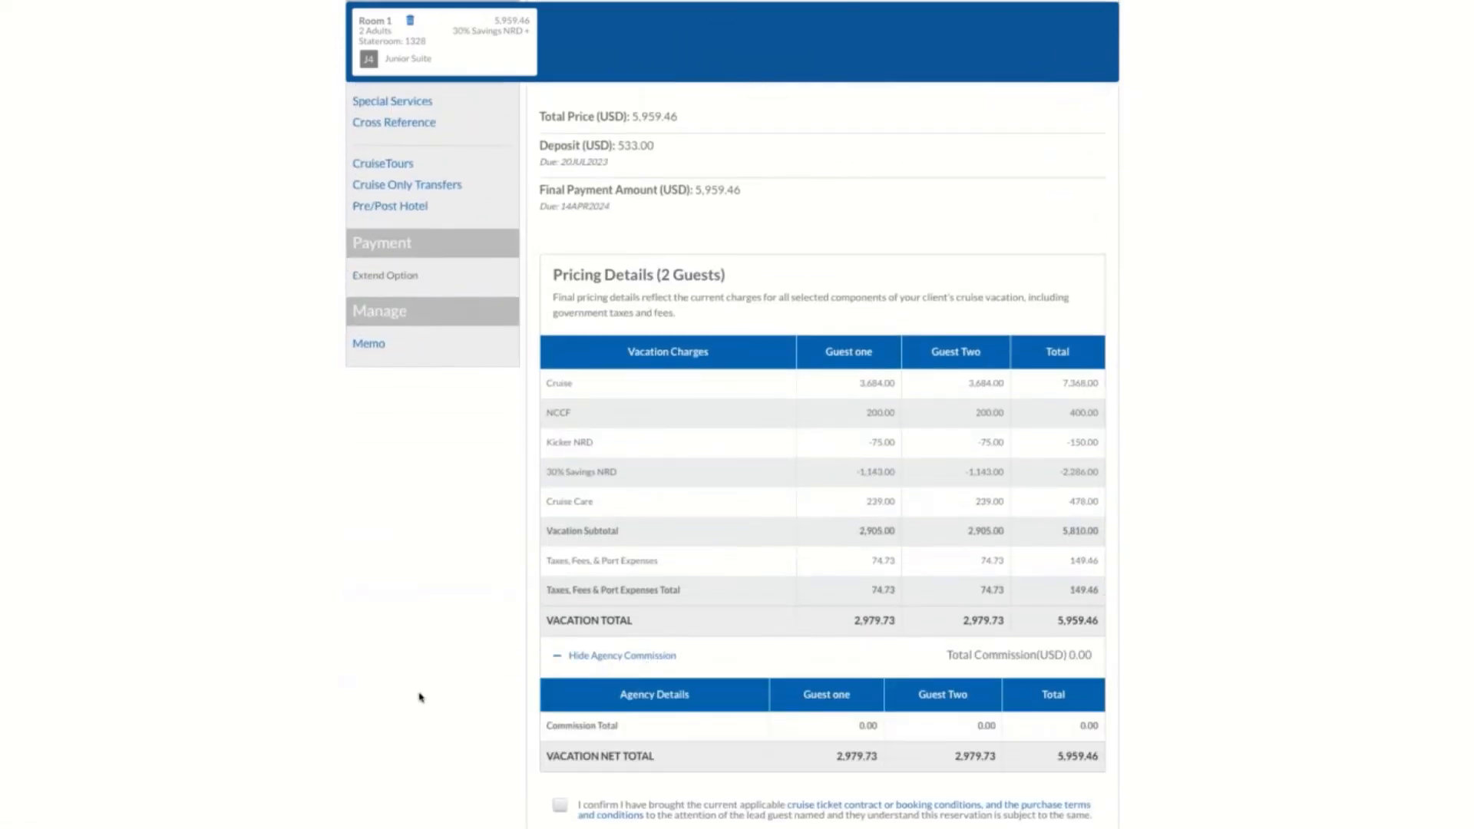
Confirm the ticket contract and purchase terms, finish the booking and look over the reservation summary
scroll(420, 696, "down", 1)
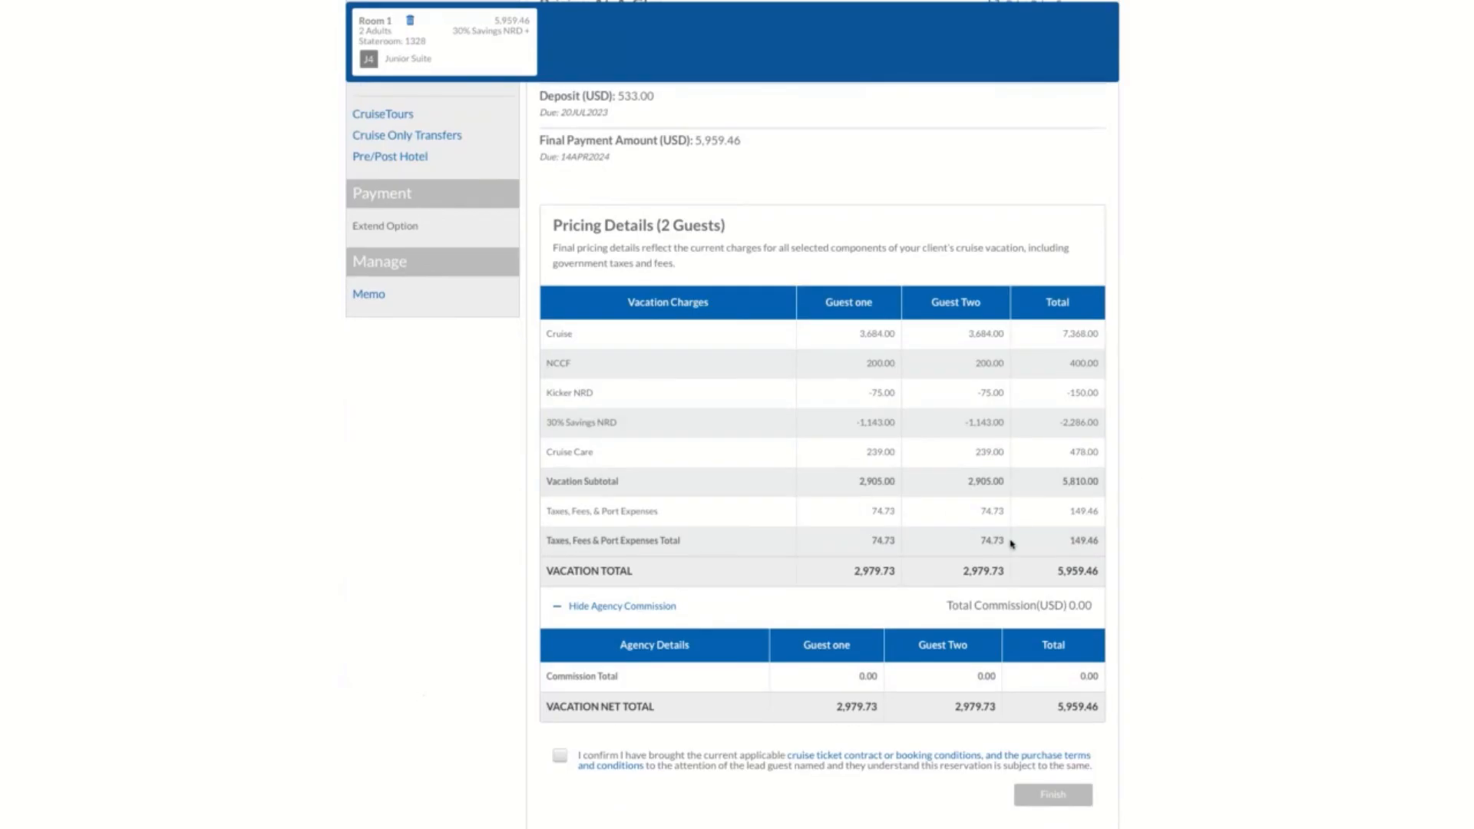
left_click(561, 758)
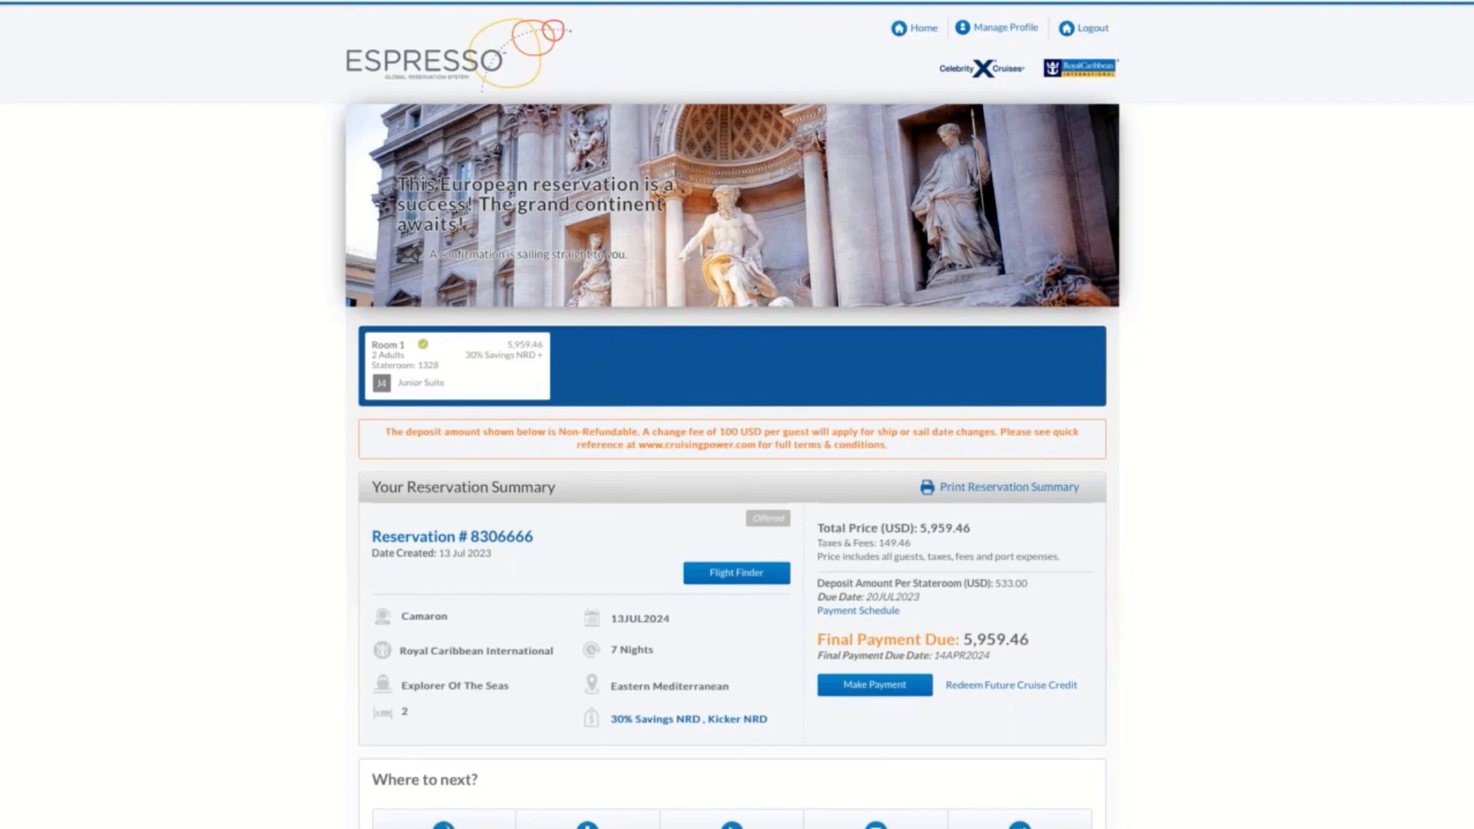
scroll(1305, 672, "down", 3)
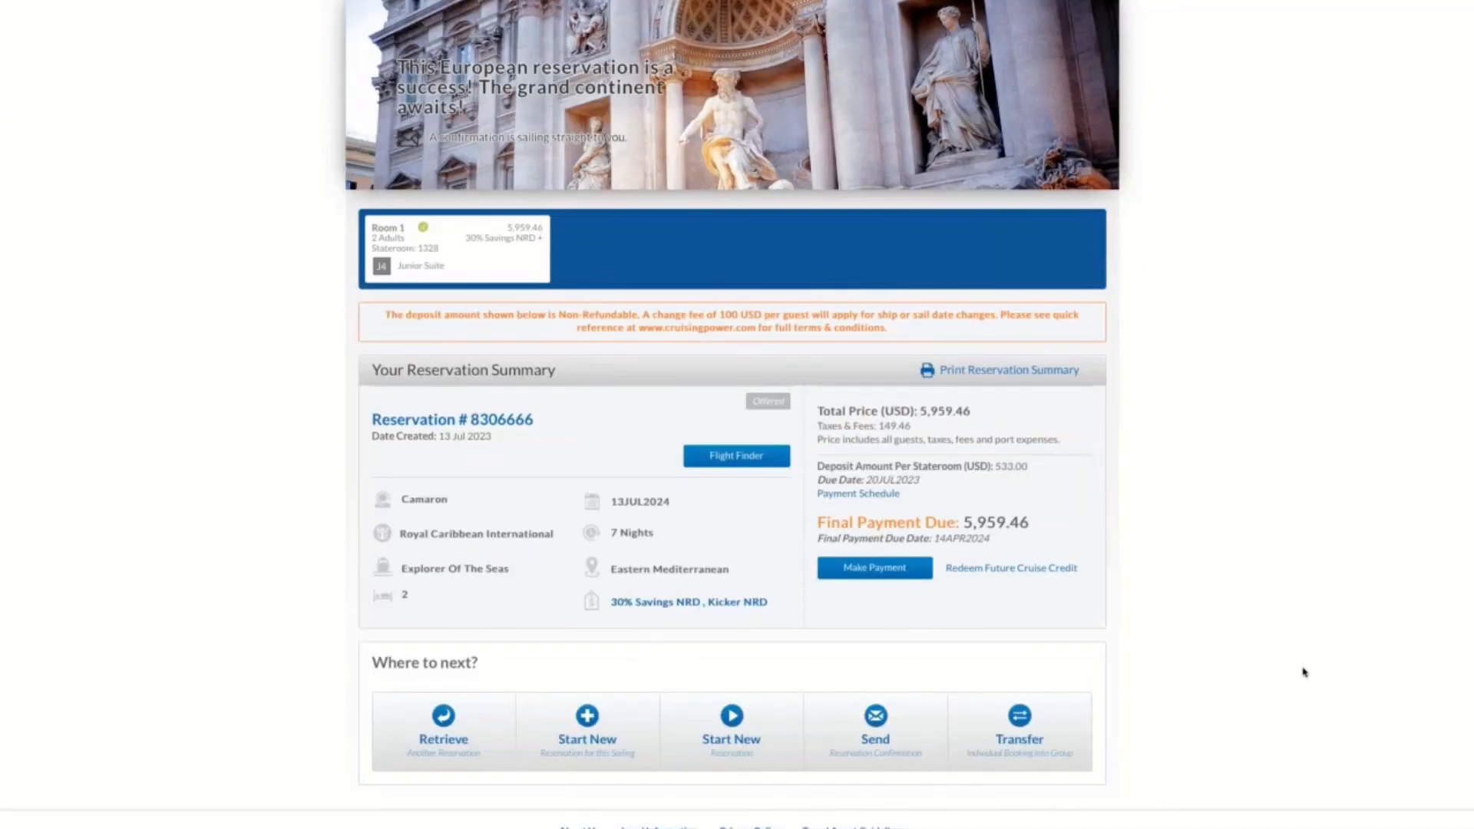